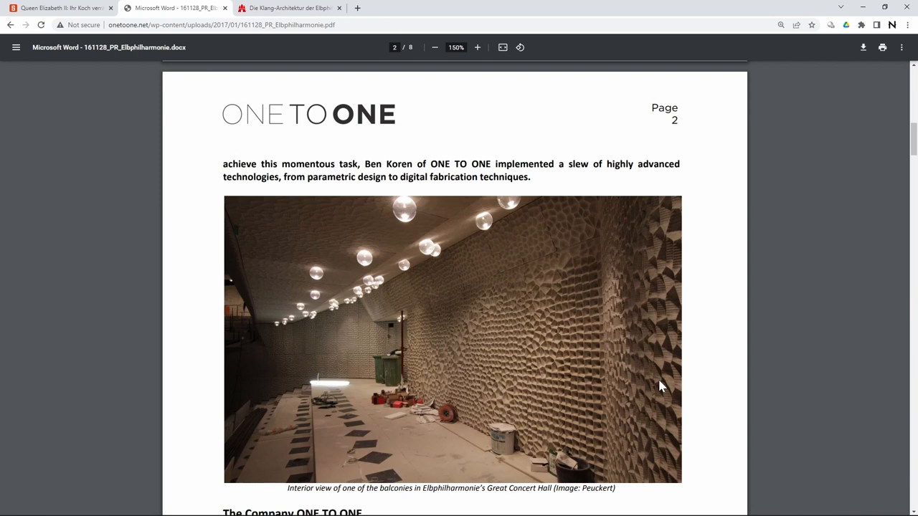
pyautogui.scroll(-4, 659, 383)
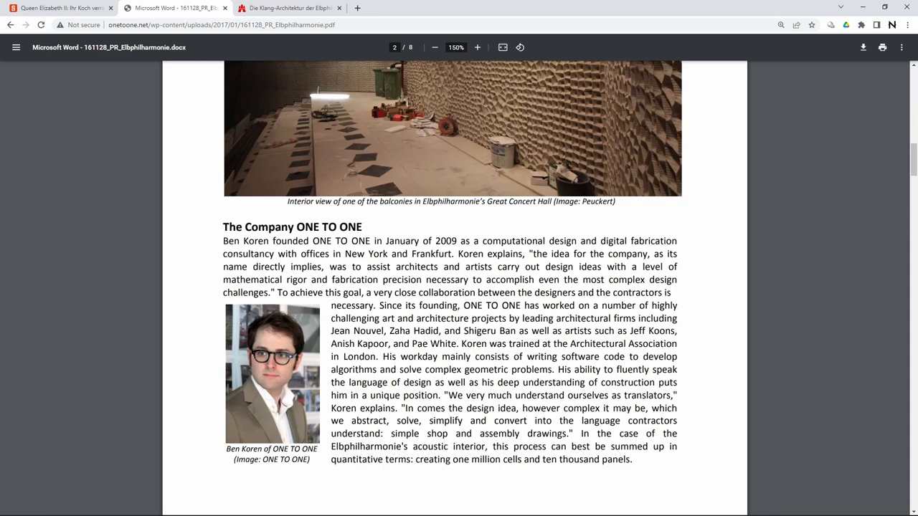
pyautogui.scroll(-6, 455, 287)
pyautogui.scroll(-3, 454, 287)
pyautogui.scroll(-1, 455, 286)
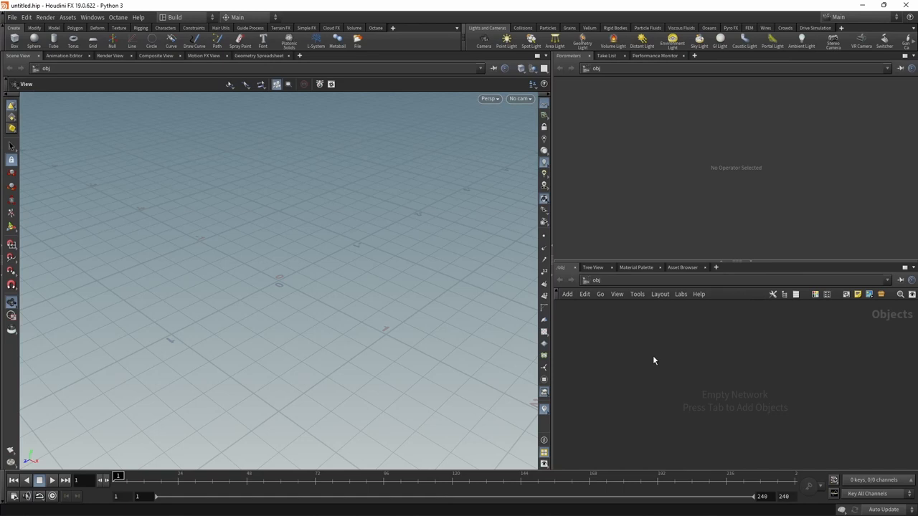
# Step: Add a Geometry object geo1 to the scene and dive inside it
pyautogui.press('Tab')
pyautogui.write('geo')
pyautogui.press('Return')
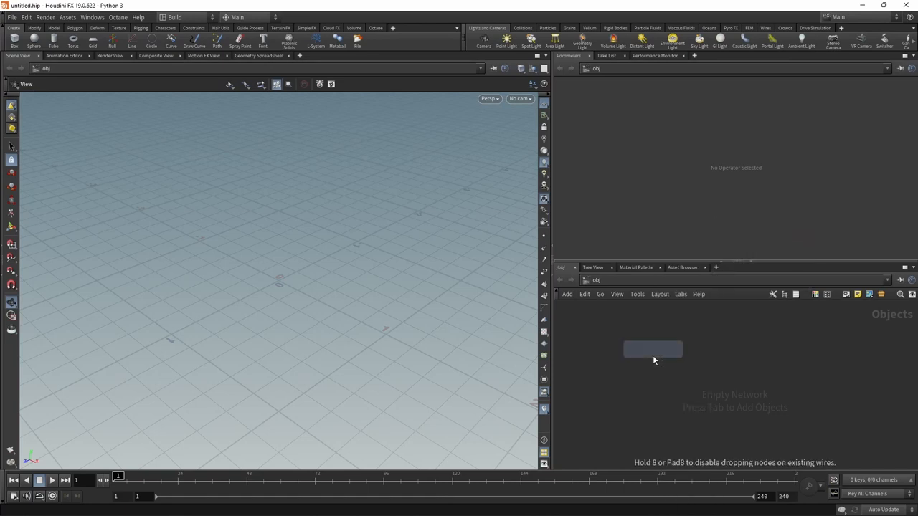
pyautogui.click(652, 359)
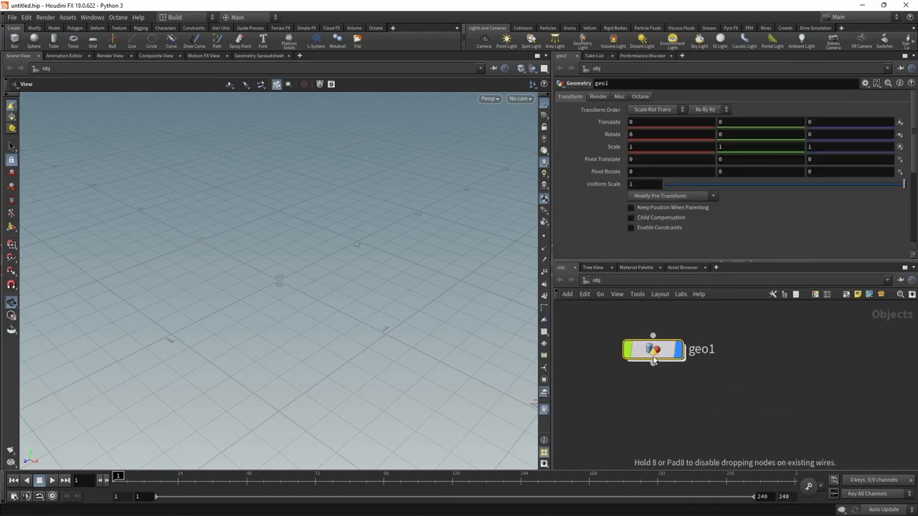
pyautogui.doubleClick(653, 359)
# Step: Add a Grid node inside geo1 and hide the viewport reference grid
pyautogui.press('Tab')
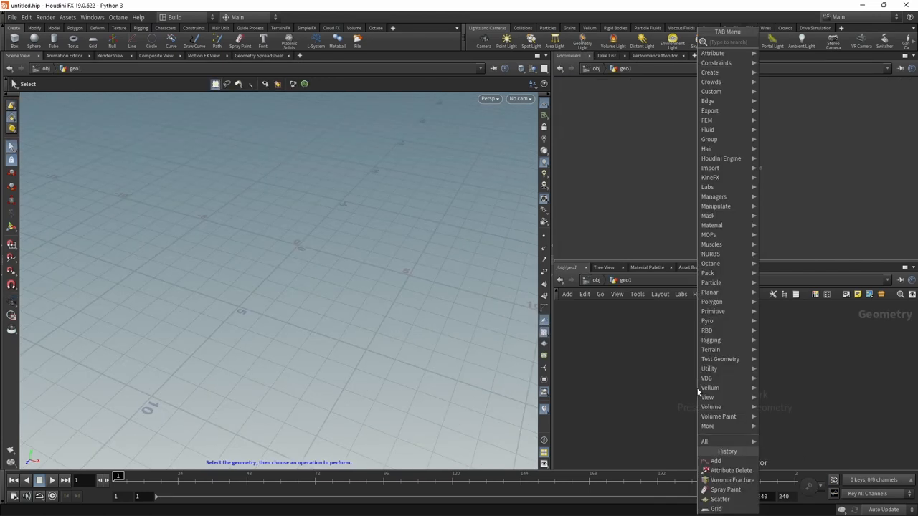
pyautogui.write('grid')
pyautogui.press('Return')
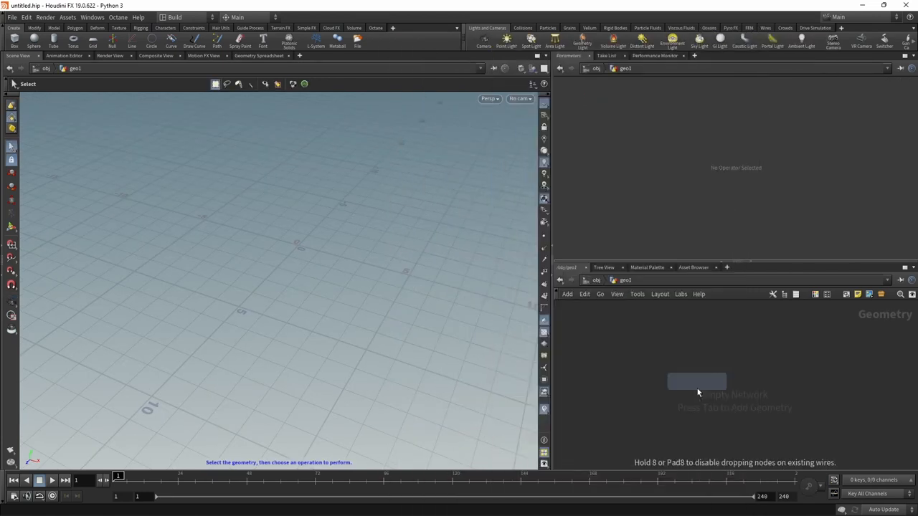
pyautogui.click(696, 383)
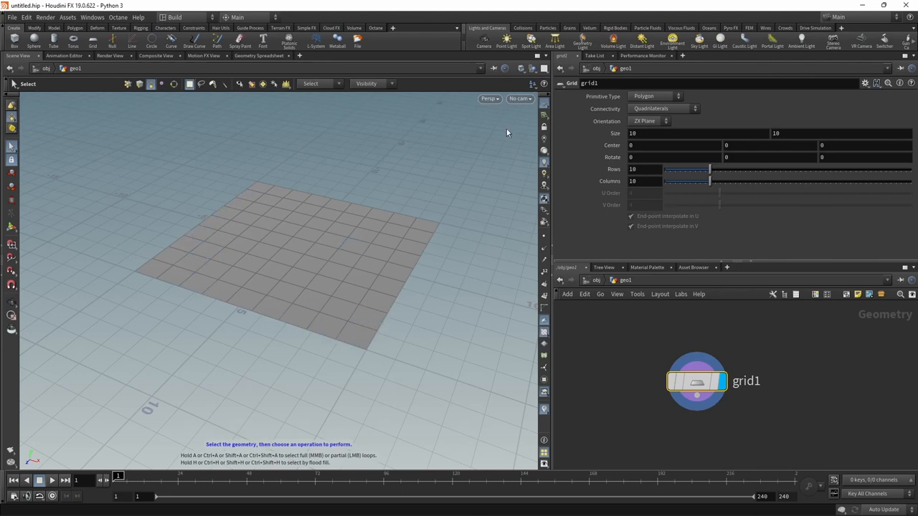
pyautogui.click(544, 102)
# Step: Reduce grid1 to 2 rows and 2 columns, forming a single square viewed from above
pyautogui.doubleClick(642, 170)
pyautogui.write('2')
pyautogui.press('Tab')
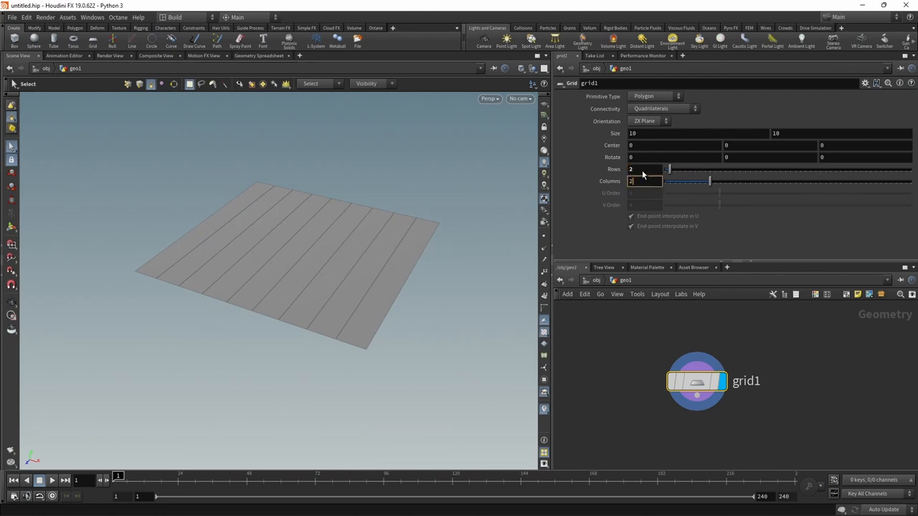
pyautogui.write('2')
pyautogui.press('Return')
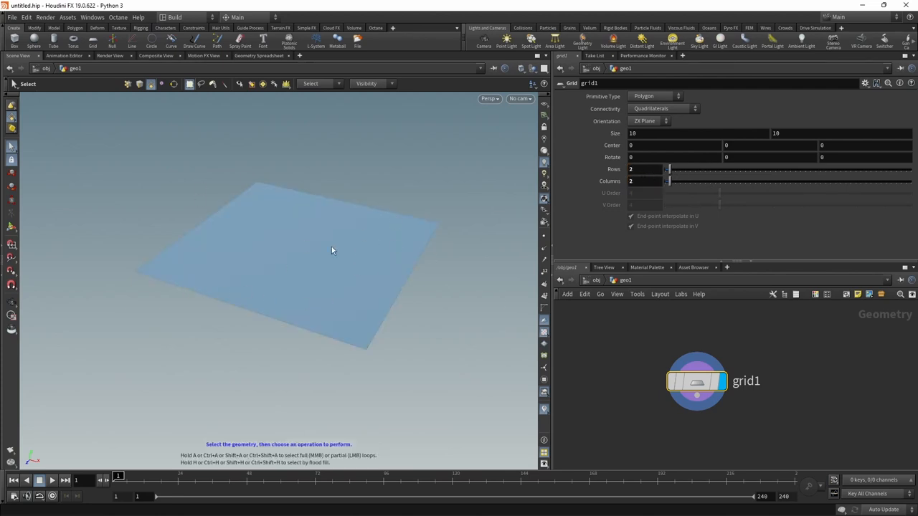
pyautogui.keyDown('alt'); pyautogui.moveTo(310, 249); pyautogui.dragTo(324, 323); pyautogui.keyUp('alt')
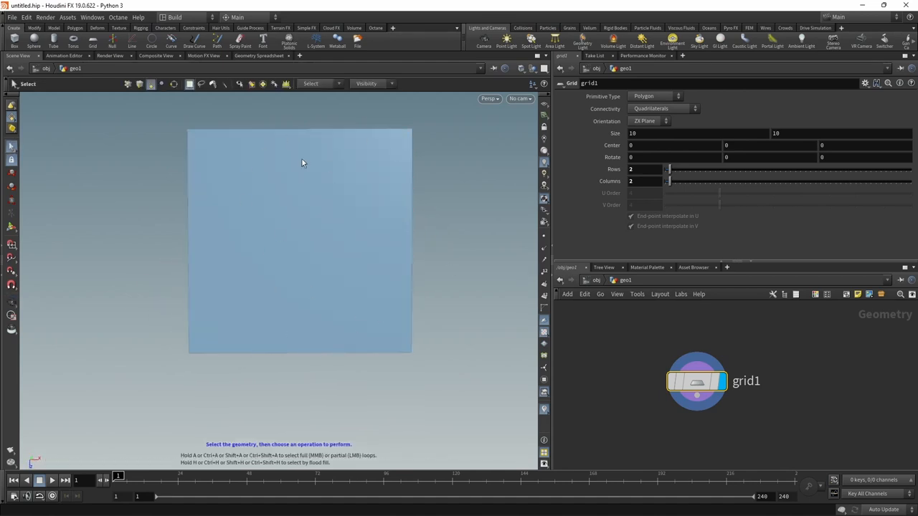
# Step: Add a Scatter node below grid1 with Force Total Count set to 100
pyautogui.press('h')
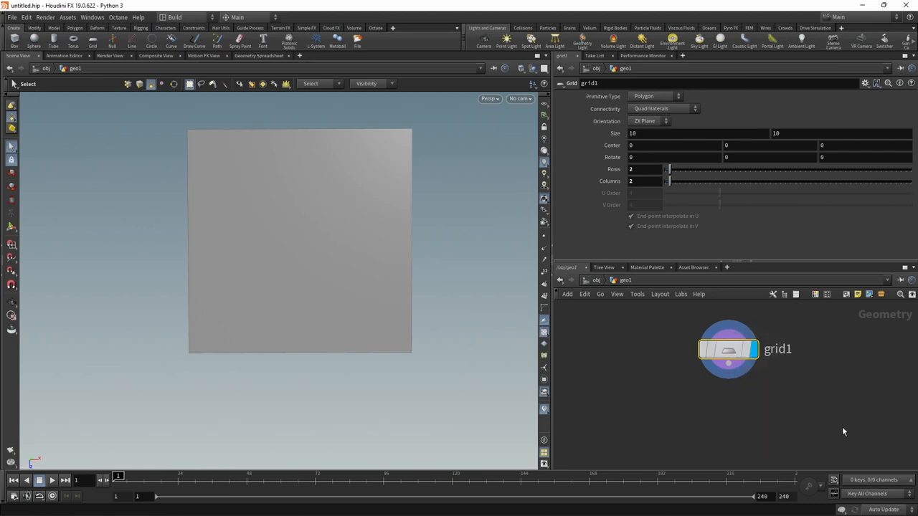
pyautogui.press('Tab')
pyautogui.write('scatter')
pyautogui.press('Return')
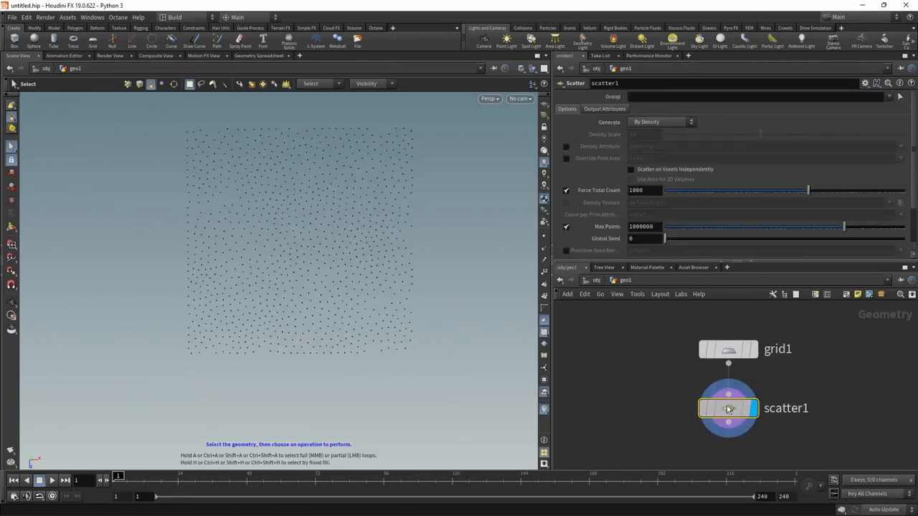
pyautogui.moveTo(740, 410); pyautogui.dragTo(808, 411)
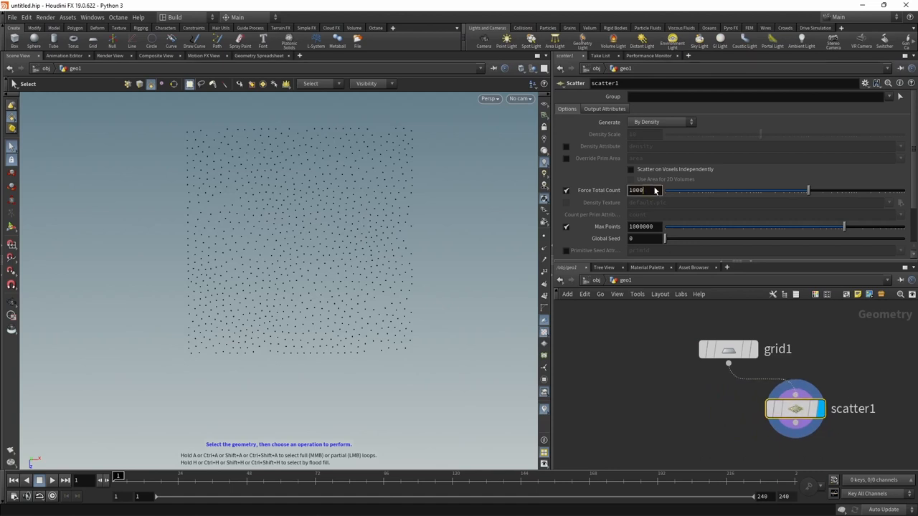
pyautogui.press('BackSpace')
pyautogui.press('Return')
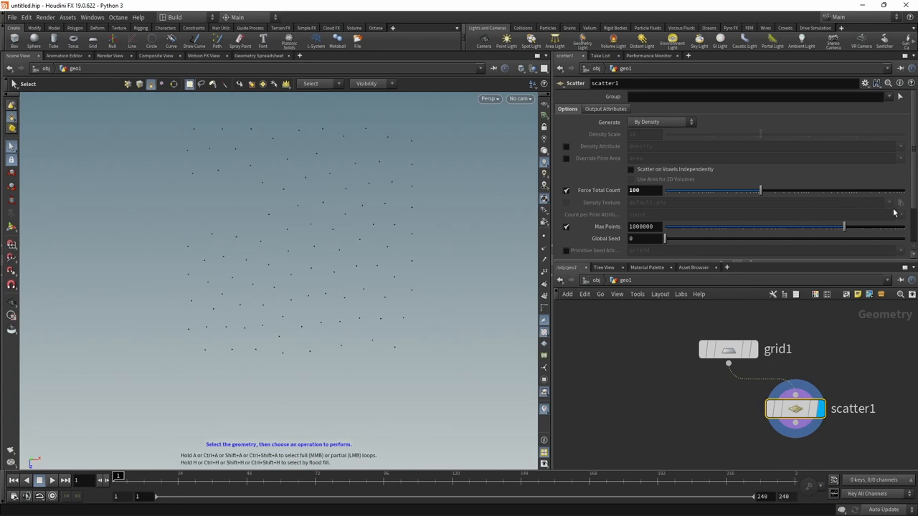
pyautogui.scroll(-2, 689, 232)
# Step: Set scatter1 to 10 Relax Iterations and a Global Seed of 0.1
pyautogui.moveTo(689, 227); pyautogui.dragTo(907, 228)
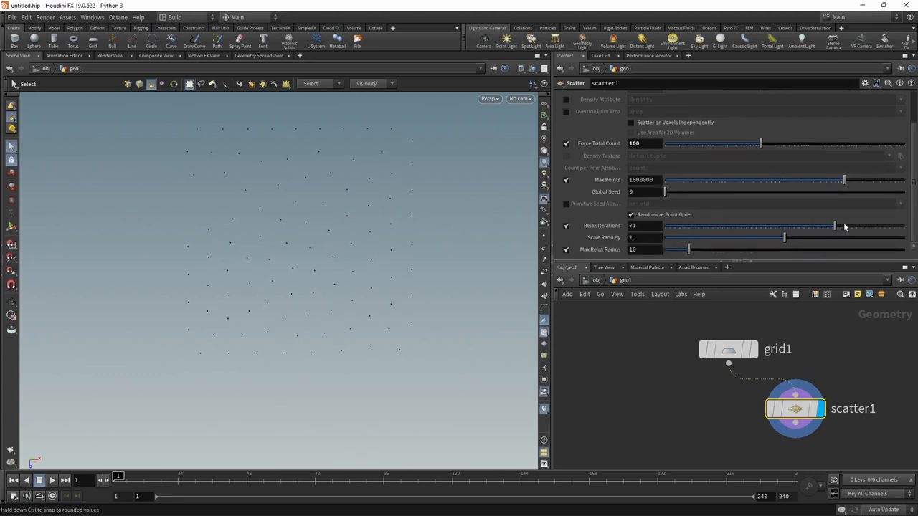
pyautogui.click(641, 225)
pyautogui.press('BackSpace')
pyautogui.press('Return')
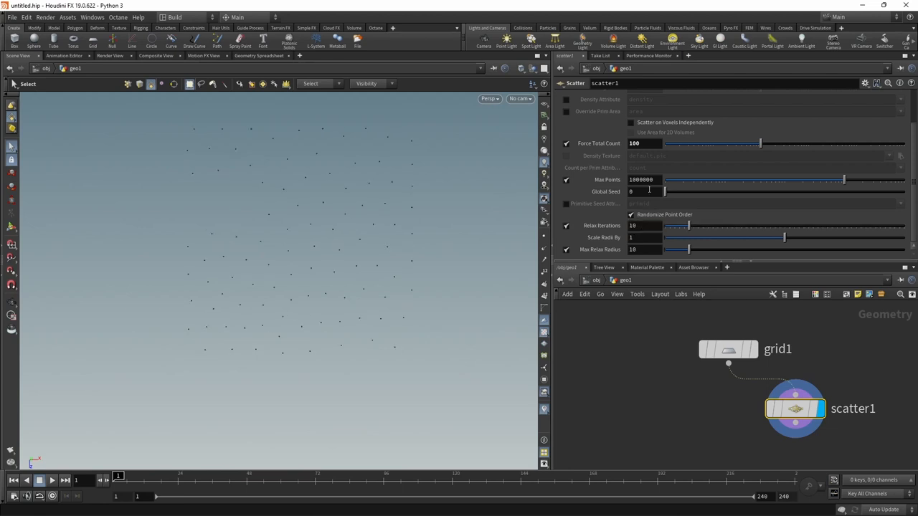
pyautogui.write('.1')
pyautogui.press('Return')
# Step: Add a Spray Paint node from grid1, spraying a first band of points and undoing it
pyautogui.click(753, 356)
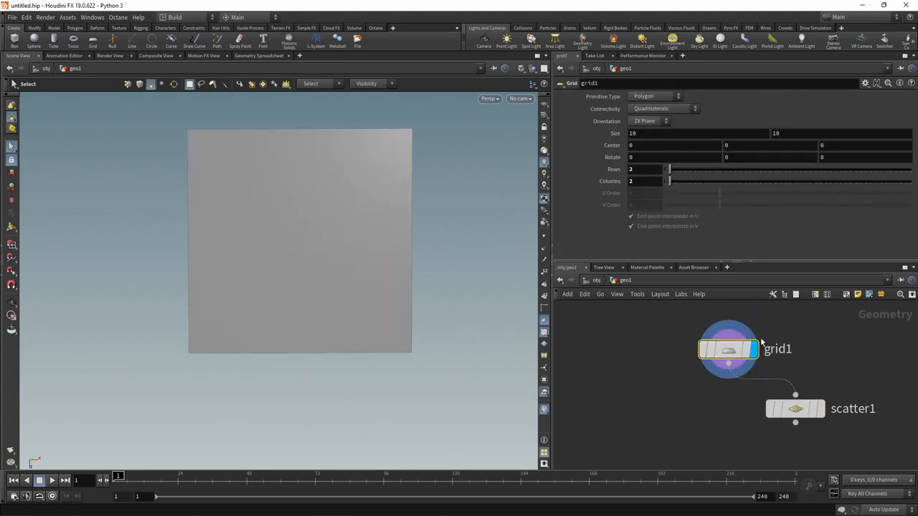
pyautogui.press('Tab')
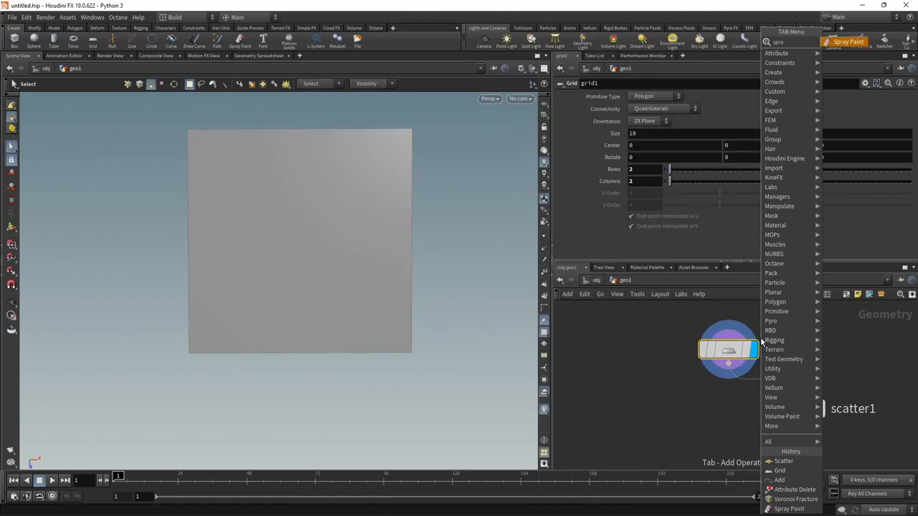
pyautogui.click(789, 508)
pyautogui.moveTo(745, 406); pyautogui.dragTo(706, 400)
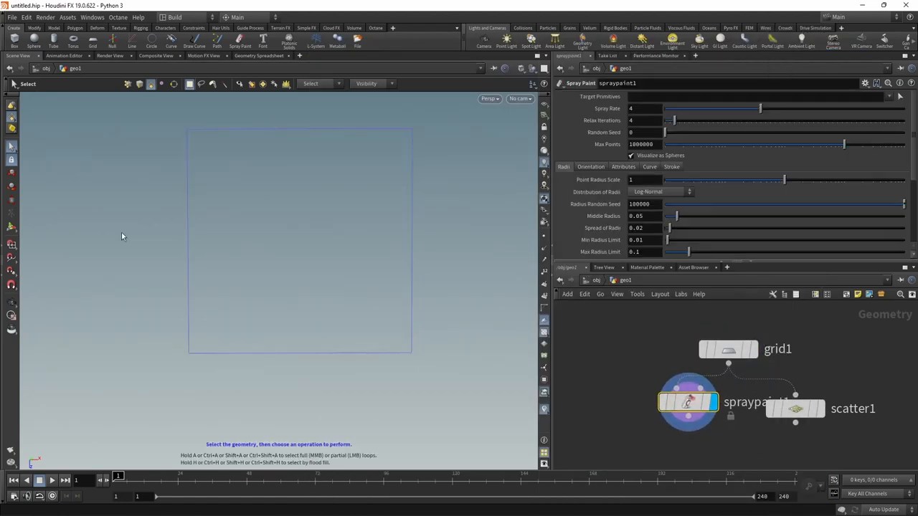
pyautogui.moveTo(260, 184)
pyautogui.mouseDown()
pyautogui.moveTo(317, 256)
pyautogui.moveTo(305, 280)
pyautogui.mouseUp()
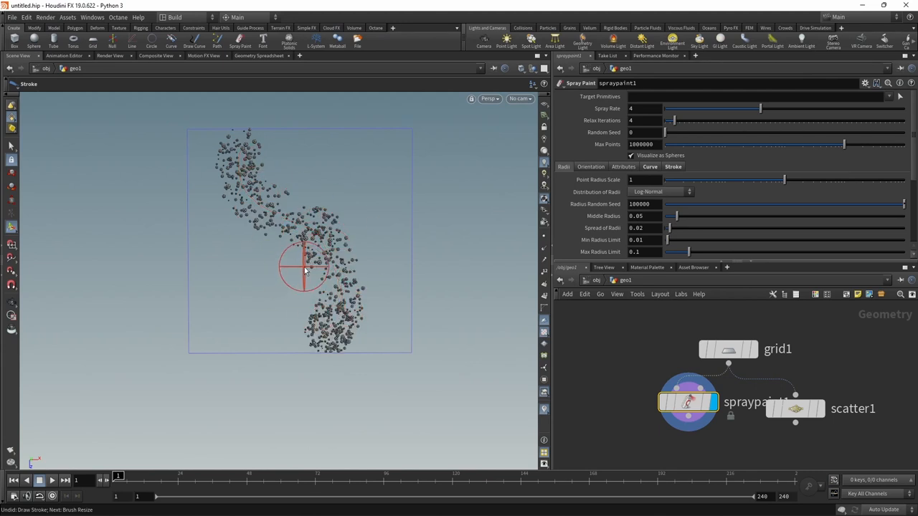
pyautogui.hotkey('ctrl', 'z')
pyautogui.hotkey('ctrl', 'z')
pyautogui.hotkey('ctrl', 'z')
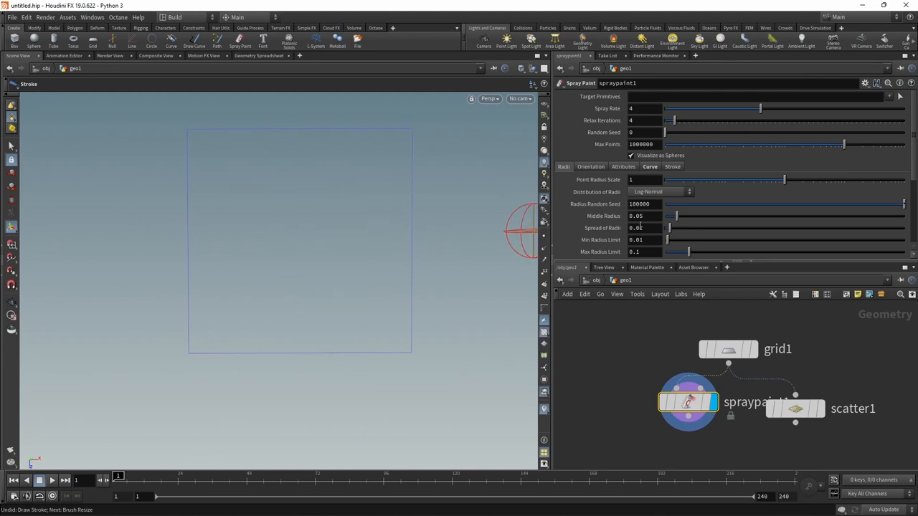
# Step: Set Spray Rate to 1 and spray a sparser S-shaped stroke of spheres over the square
pyautogui.click(642, 109)
pyautogui.scroll(-5, 642, 109)
pyautogui.scroll(-5, 642, 110)
pyautogui.scroll(-5, 641, 109)
pyautogui.scroll(-5, 642, 110)
pyautogui.scroll(-3, 642, 110)
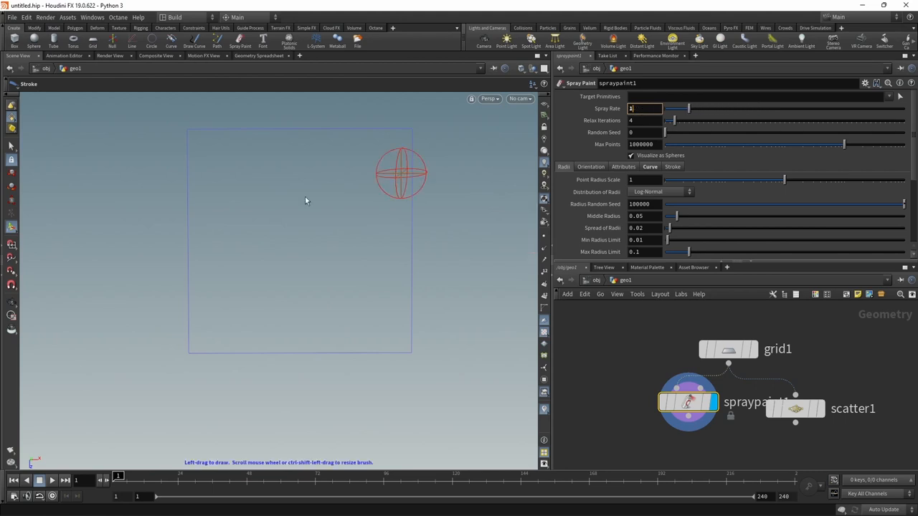
pyautogui.moveTo(281, 137)
pyautogui.mouseDown()
pyautogui.moveTo(222, 264)
pyautogui.moveTo(369, 139)
pyautogui.moveTo(365, 266)
pyautogui.moveTo(361, 240)
pyautogui.moveTo(231, 170)
pyautogui.moveTo(196, 168)
pyautogui.moveTo(394, 322)
pyautogui.moveTo(434, 312)
pyautogui.mouseUp()
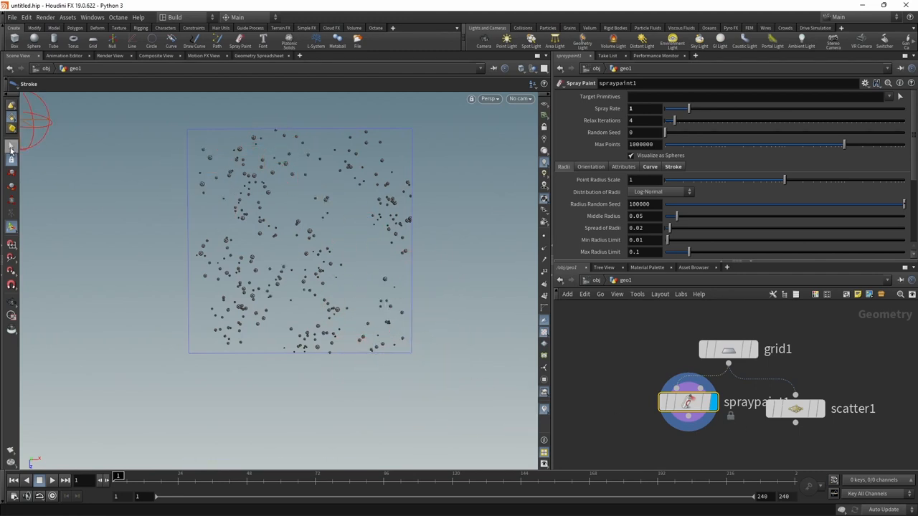
pyautogui.click(11, 146)
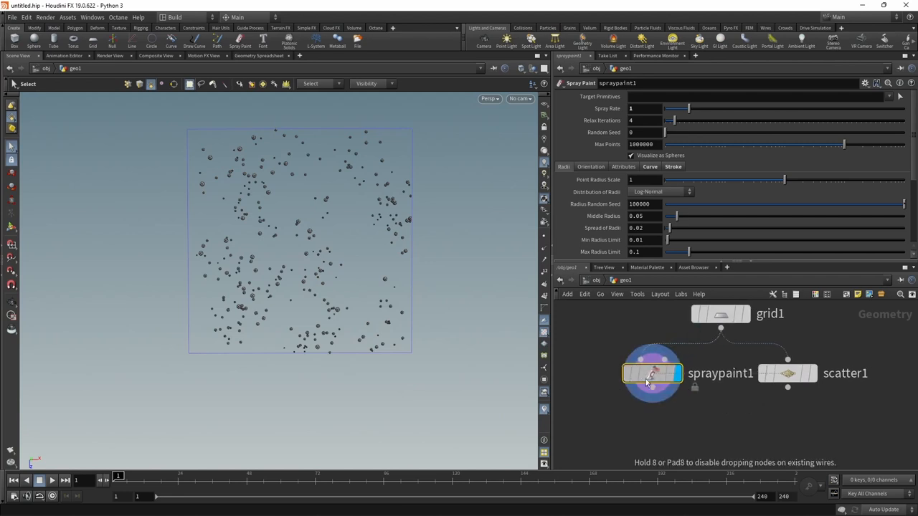
# Step: Add a Voronoi Fracture node and wire grid1 into its first input
pyautogui.press('Tab')
pyautogui.write('voro')
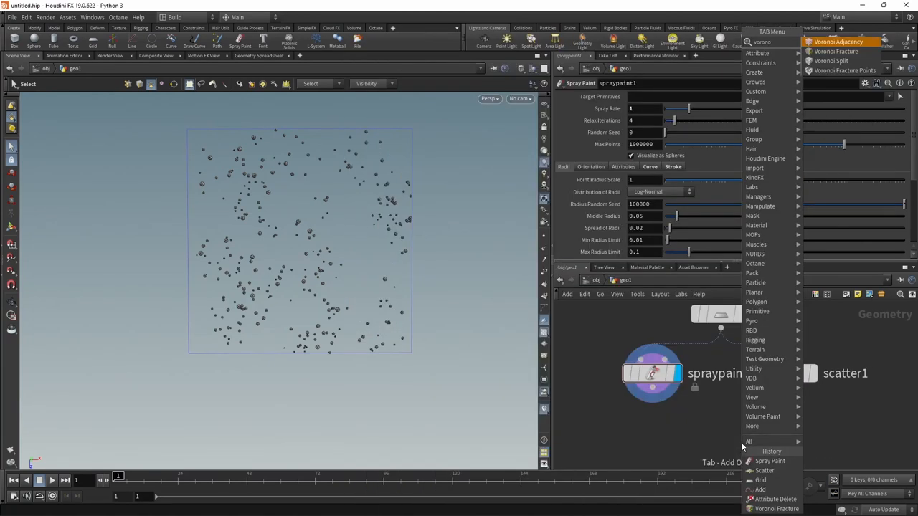
pyautogui.press('Down')
pyautogui.press('Return')
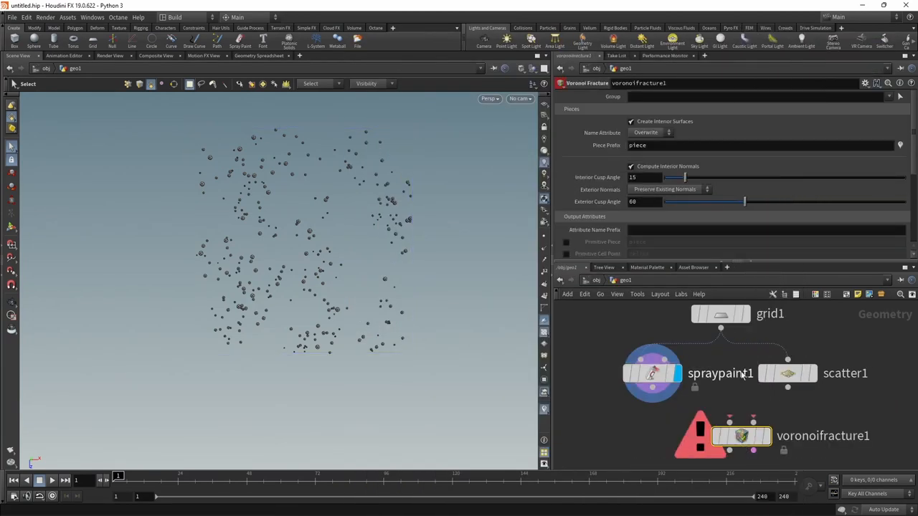
pyautogui.click(724, 316)
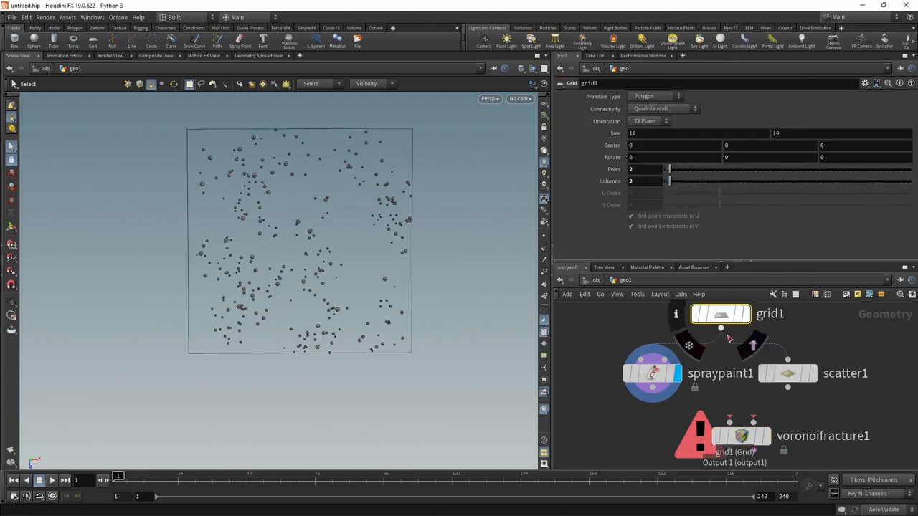
pyautogui.moveTo(721, 328); pyautogui.dragTo(730, 419)
pyautogui.moveTo(814, 388); pyautogui.dragTo(809, 357, button='middle')
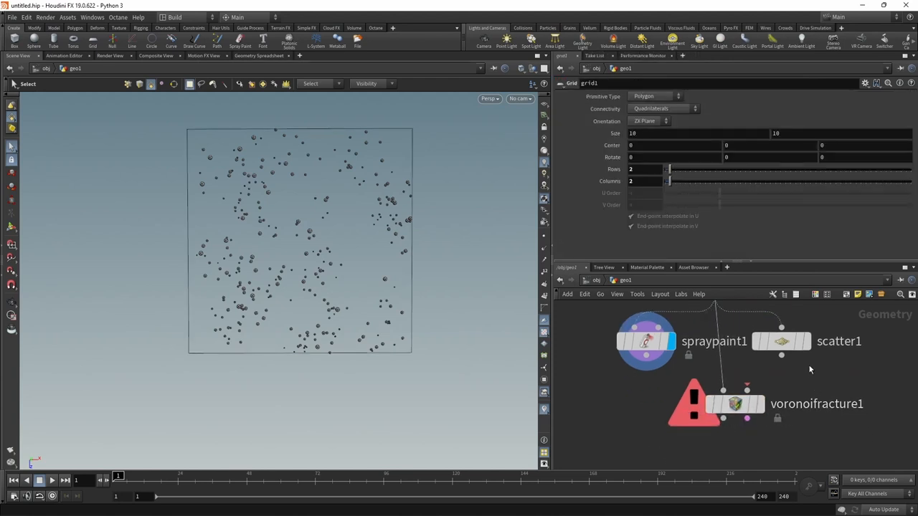
# Step: Display the fracture result and wire spraypaint1 into voronoifracture1's first input
pyautogui.click(807, 343)
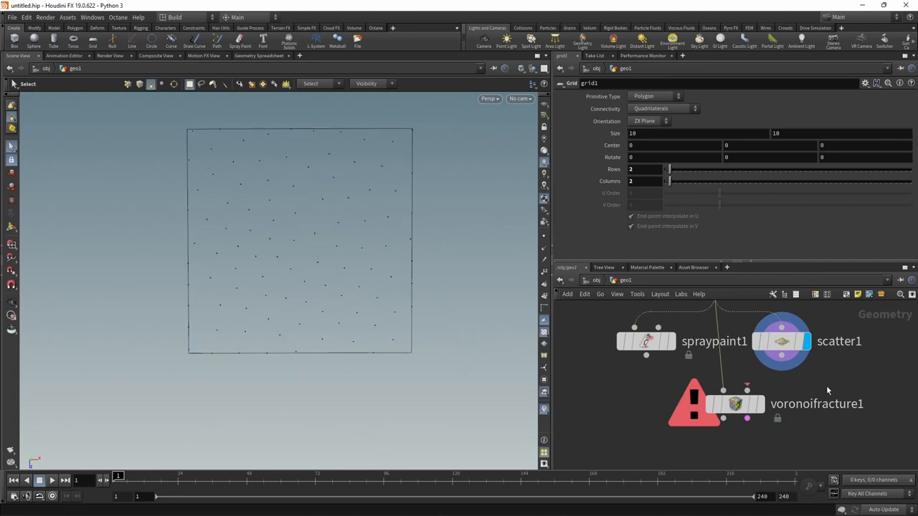
pyautogui.click(759, 405)
pyautogui.click(729, 413)
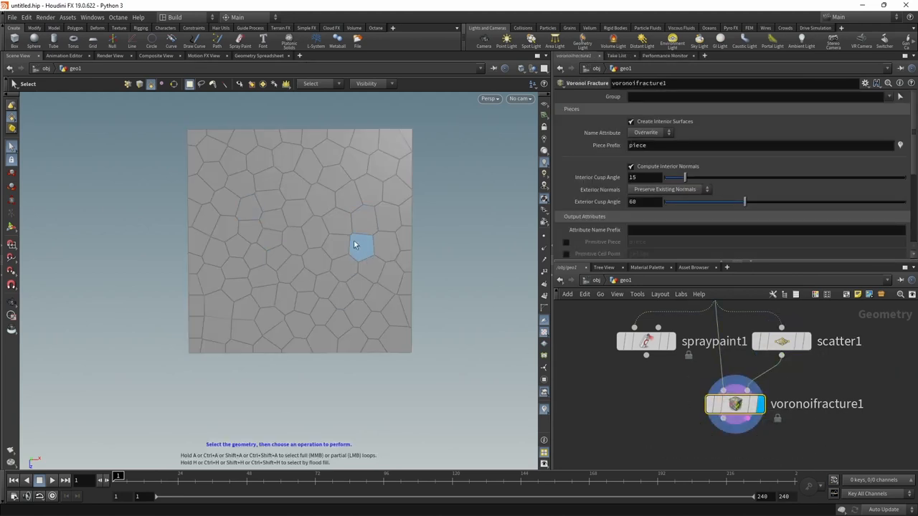
pyautogui.moveTo(705, 417); pyautogui.dragTo(696, 428)
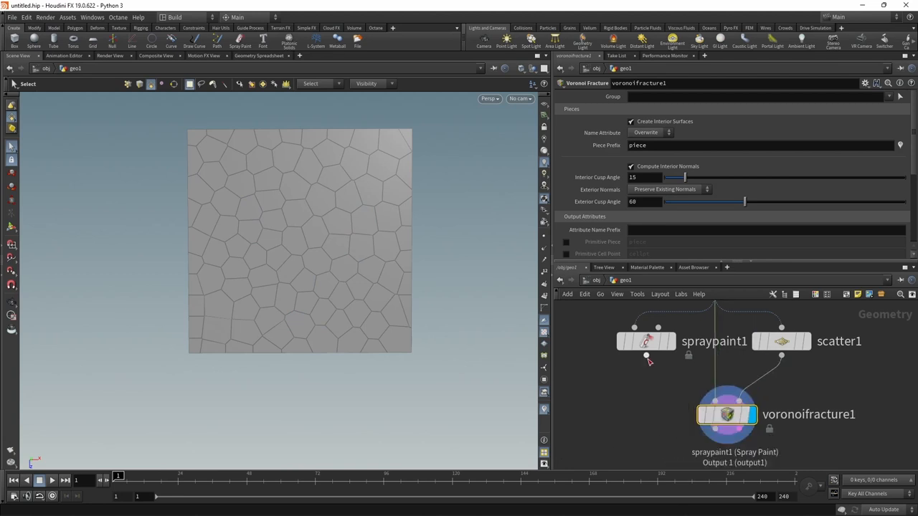
pyautogui.click(646, 356)
pyautogui.click(755, 415)
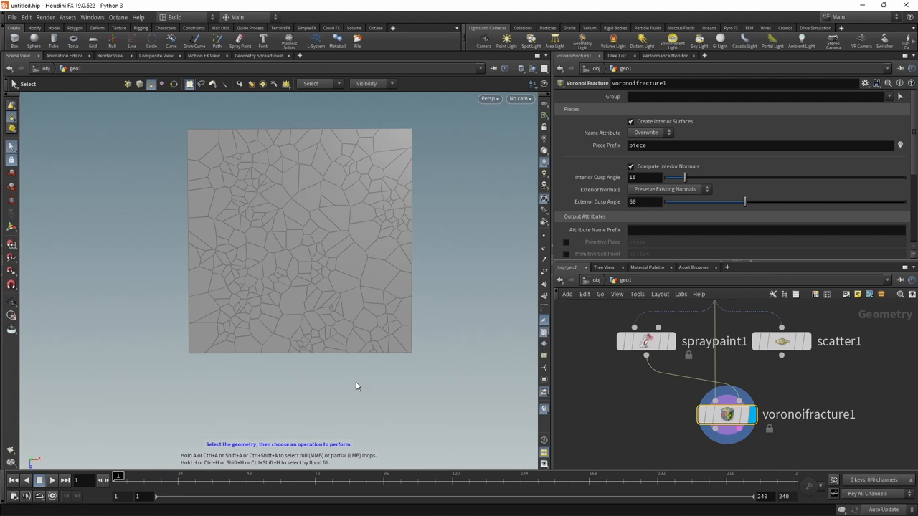
# Step: Wire scatter1 in as the fracture's cell points and inspect the resulting 100 pieces
pyautogui.click(791, 362)
pyautogui.click(760, 402)
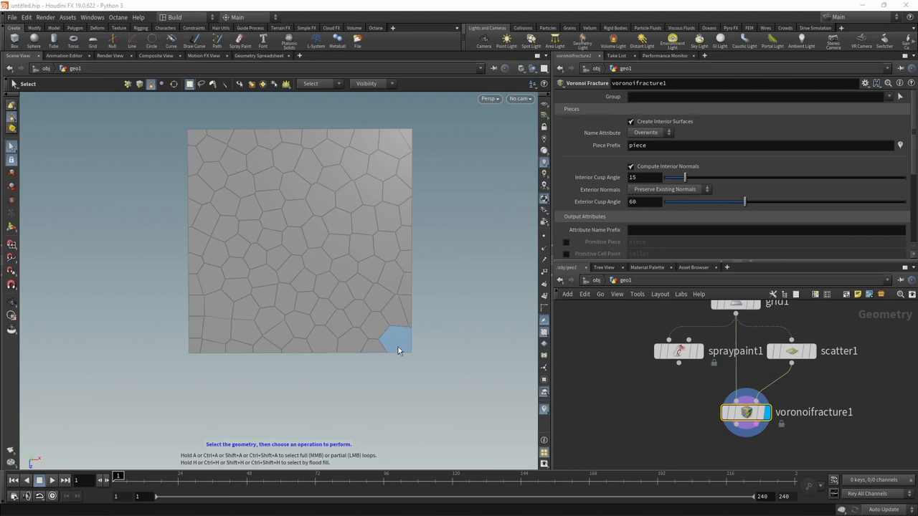
pyautogui.moveTo(654, 450); pyautogui.dragTo(645, 386, button='middle')
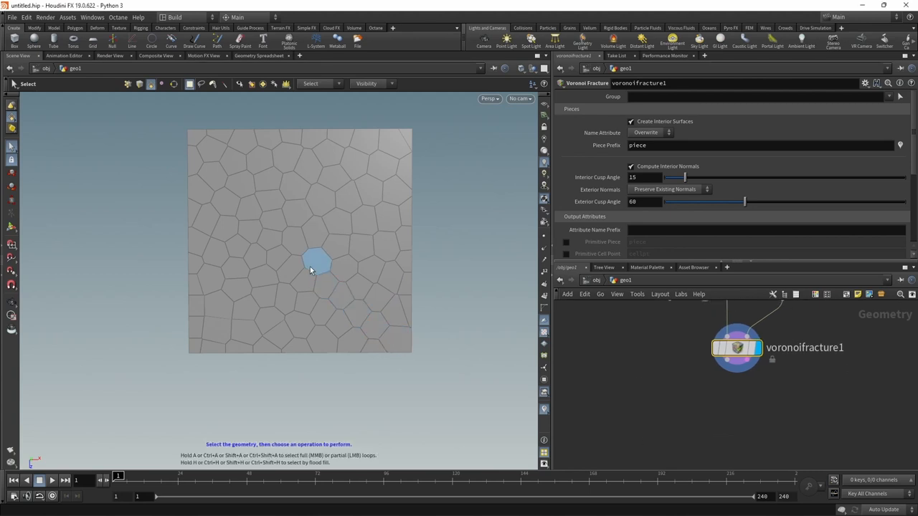
pyautogui.middleClick(737, 348)
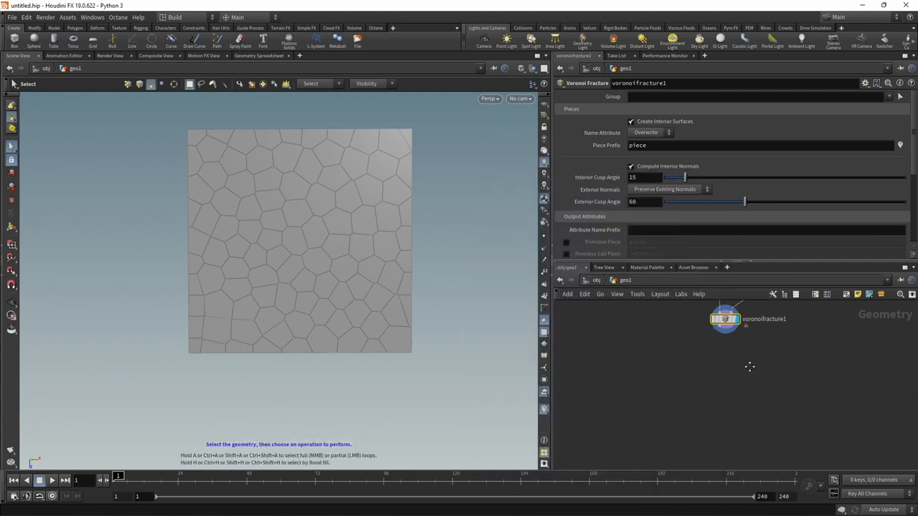
# Step: Add a For-Each Named Primitive loop after the fracture with Single Pass showing piece 23, framed in view
pyautogui.press('Tab')
pyautogui.write('fora')
pyautogui.press('Down')
pyautogui.press('Down')
pyautogui.press('Down')
pyautogui.press('Down')
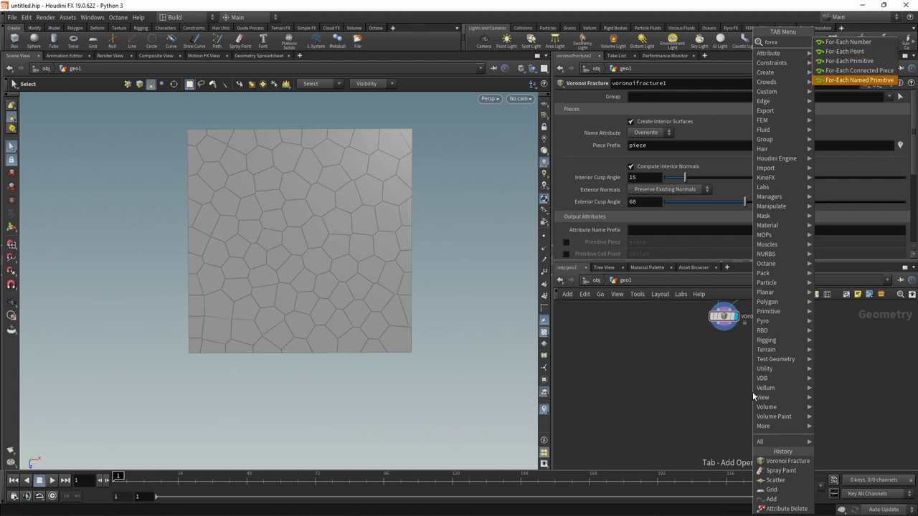
pyautogui.press('Return')
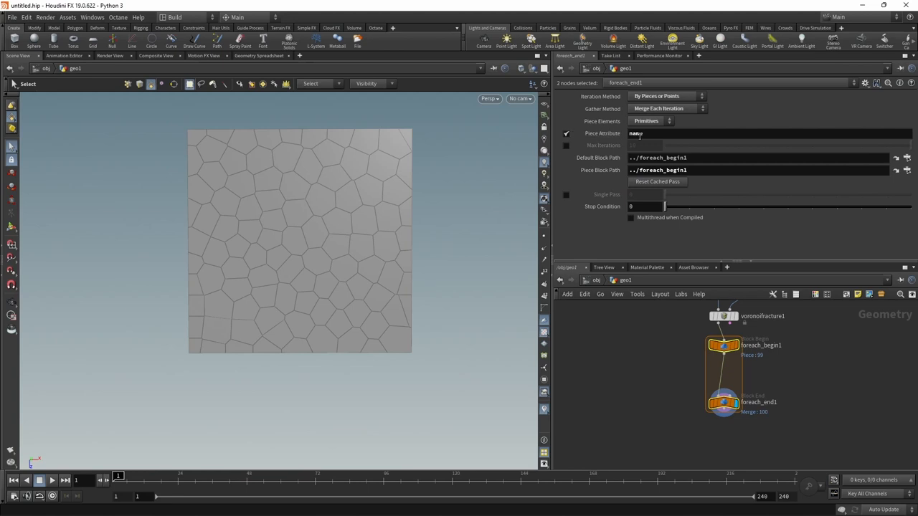
pyautogui.moveTo(654, 379); pyautogui.dragTo(785, 464)
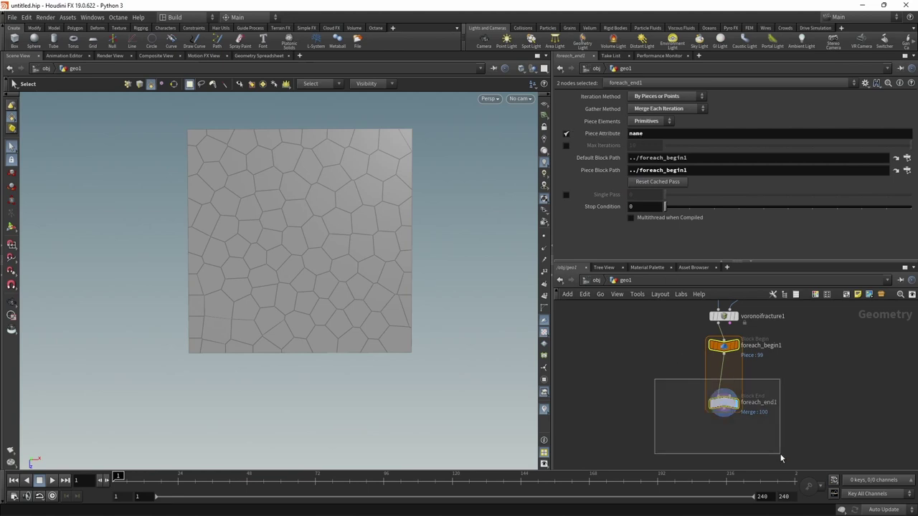
pyautogui.click(566, 195)
pyautogui.scroll(2, 644, 194)
pyautogui.scroll(2, 643, 196)
pyautogui.scroll(2, 643, 197)
pyautogui.scroll(2, 644, 199)
pyautogui.scroll(3, 643, 200)
pyautogui.scroll(3, 643, 199)
pyautogui.scroll(3, 643, 199)
pyautogui.scroll(3, 643, 200)
pyautogui.scroll(1, 643, 200)
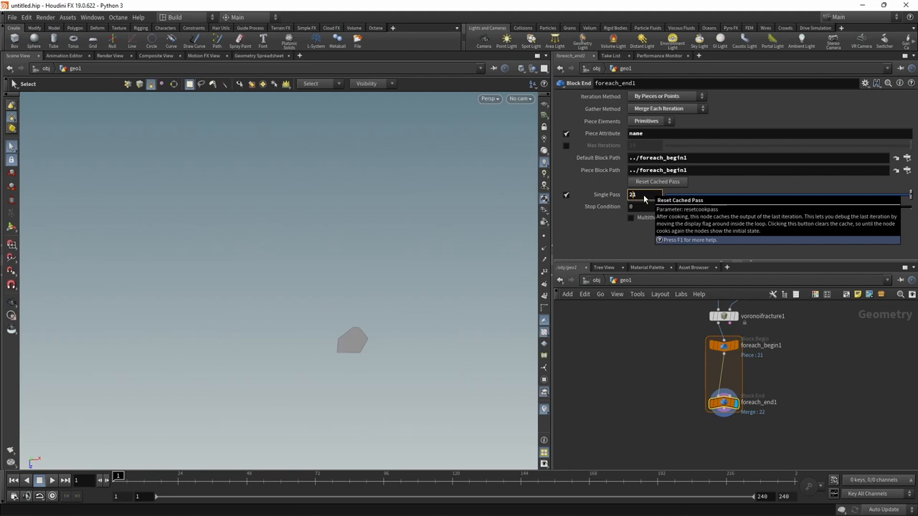
pyautogui.scroll(1, 643, 199)
pyautogui.scroll(1, 644, 198)
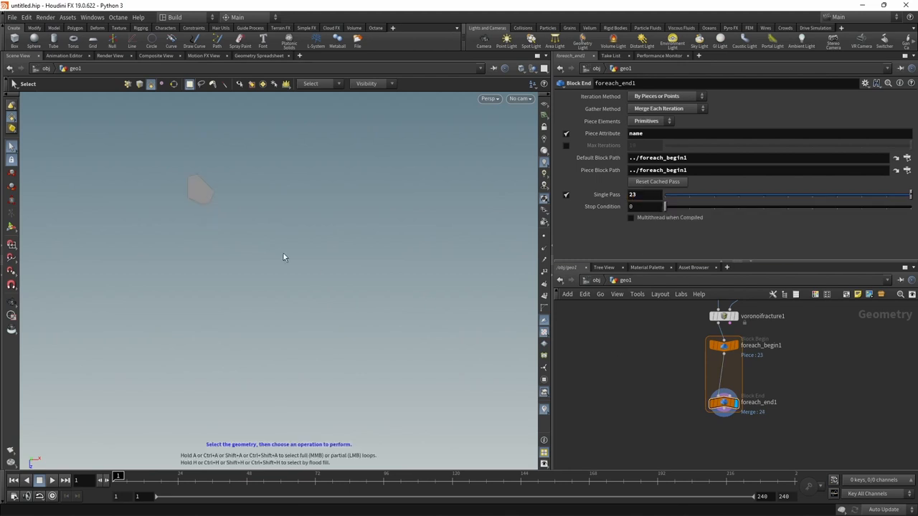
pyautogui.press('f')
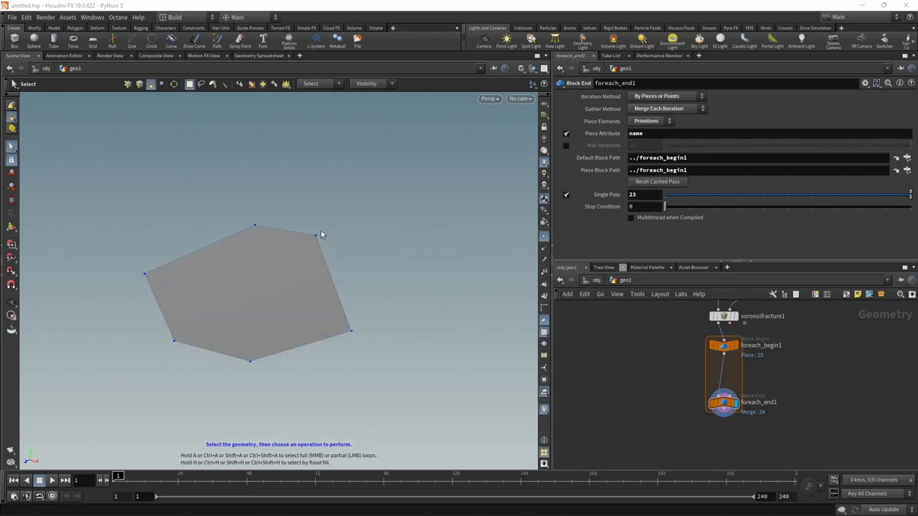
pyautogui.scroll(2, 775, 387)
# Step: Lay out the loop nodes and insert a Subdivide node onto the wire inside the loop
pyautogui.press('l')
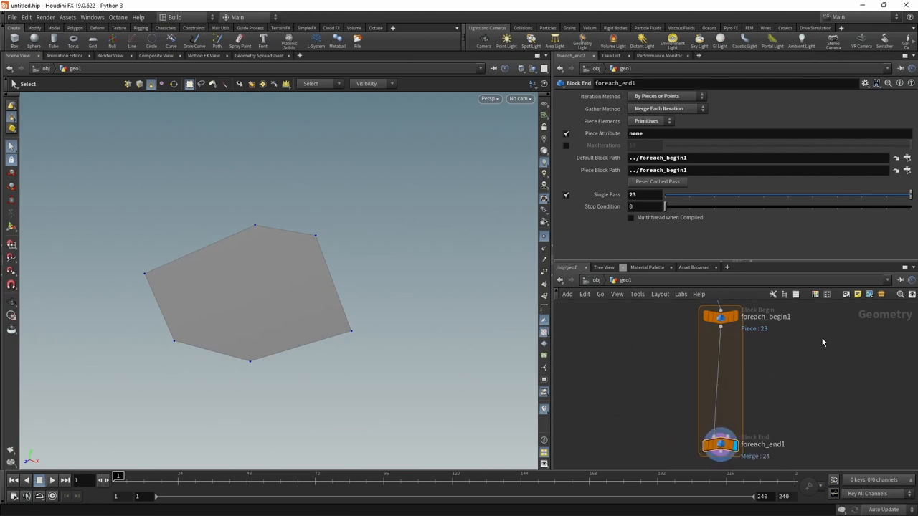
pyautogui.press('Tab')
pyautogui.write('subd')
pyautogui.press('Return')
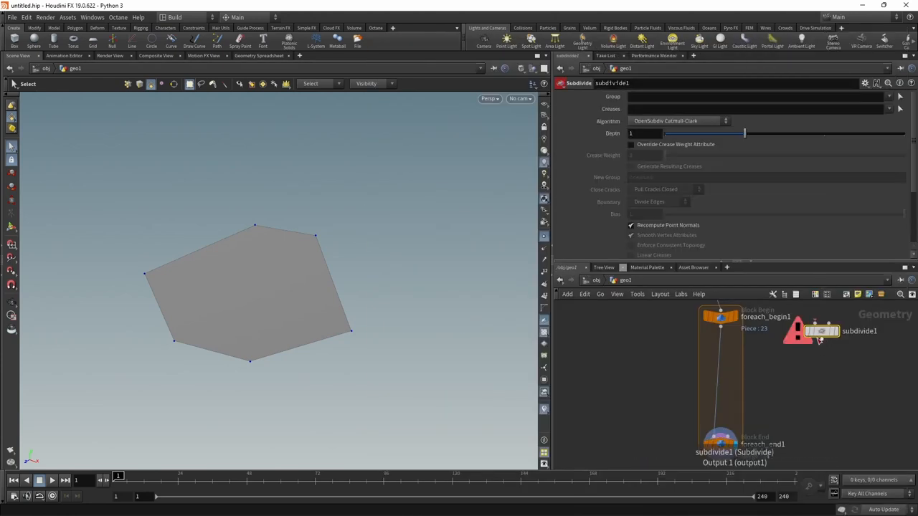
pyautogui.click(757, 356)
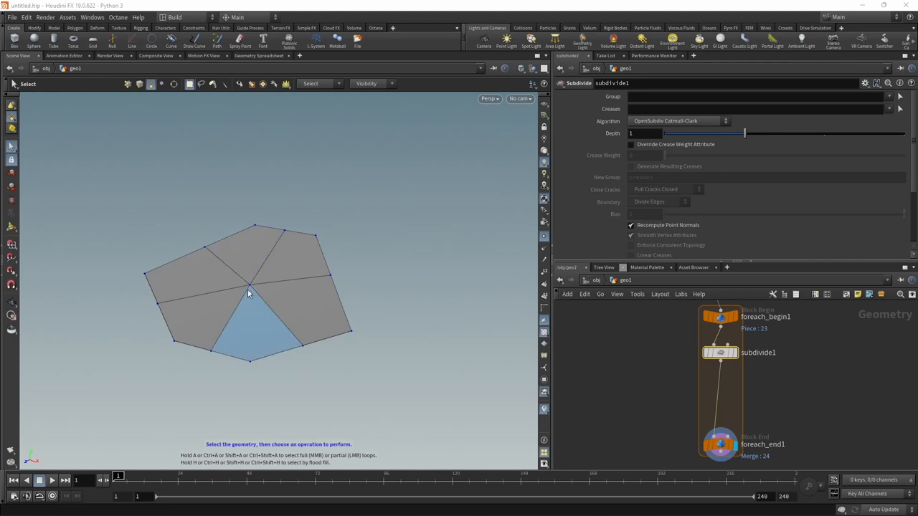
pyautogui.press('Tab')
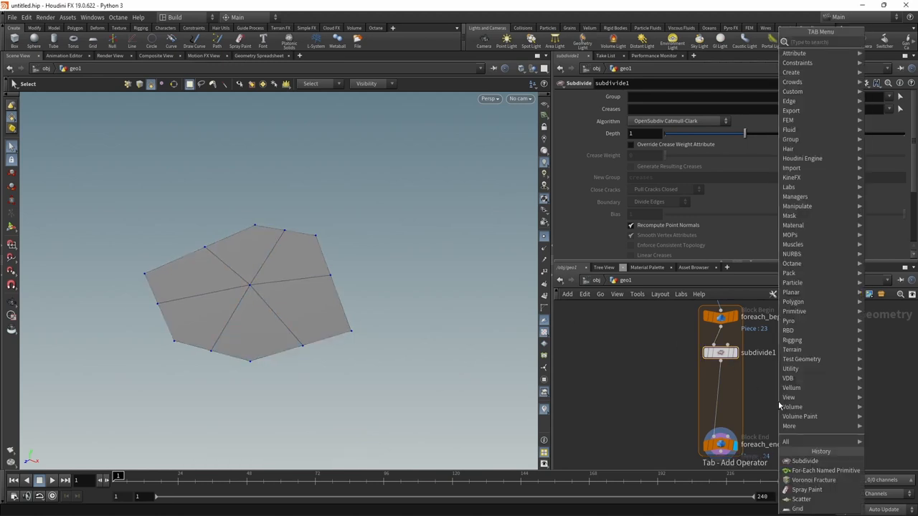
# Step: Add a Group Create node named outer containing points
pyautogui.click(707, 71)
pyautogui.click(778, 400)
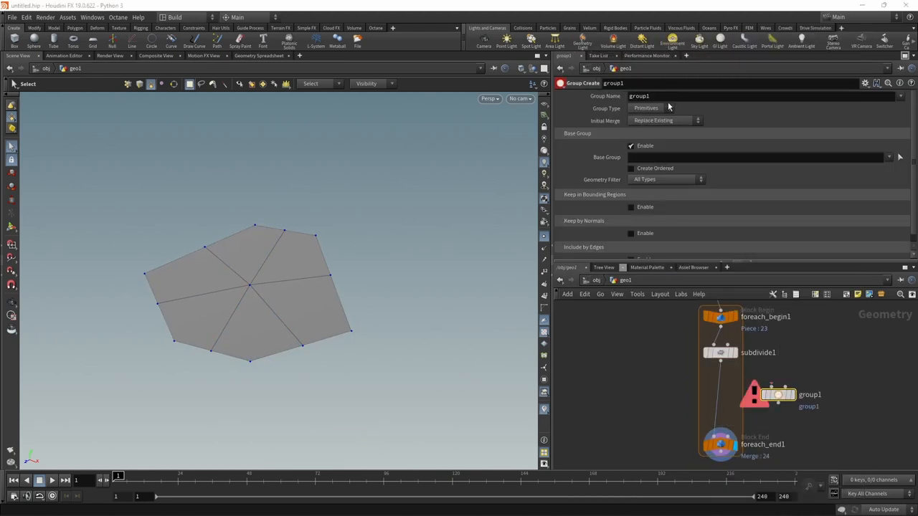
pyautogui.click(663, 96)
pyautogui.write('outer')
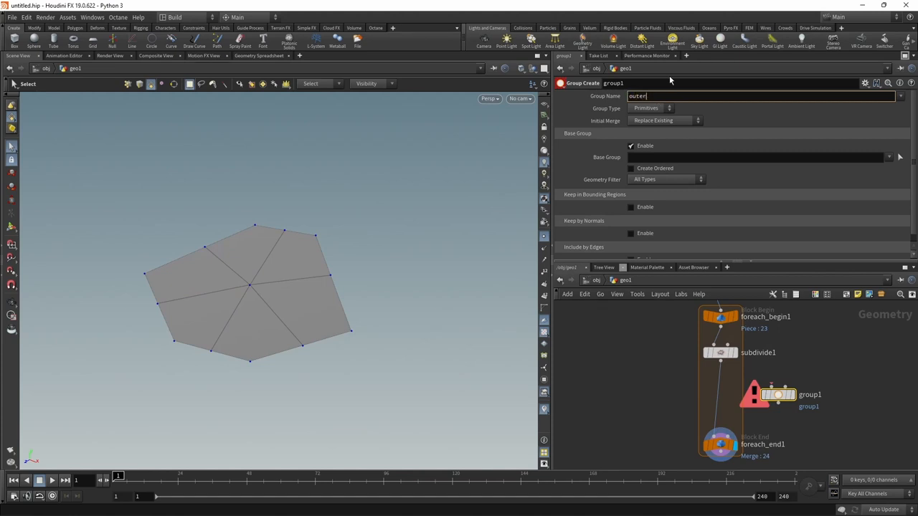
pyautogui.press('Return')
pyautogui.click(649, 108)
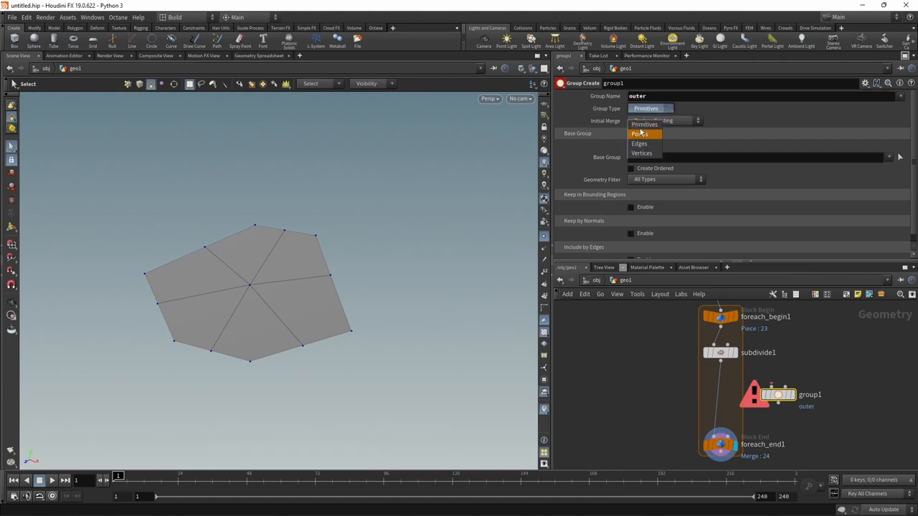
pyautogui.click(641, 133)
# Step: Disable Base Group, include points by unshared edges, and insert group1 after subdivide1
pyautogui.click(630, 147)
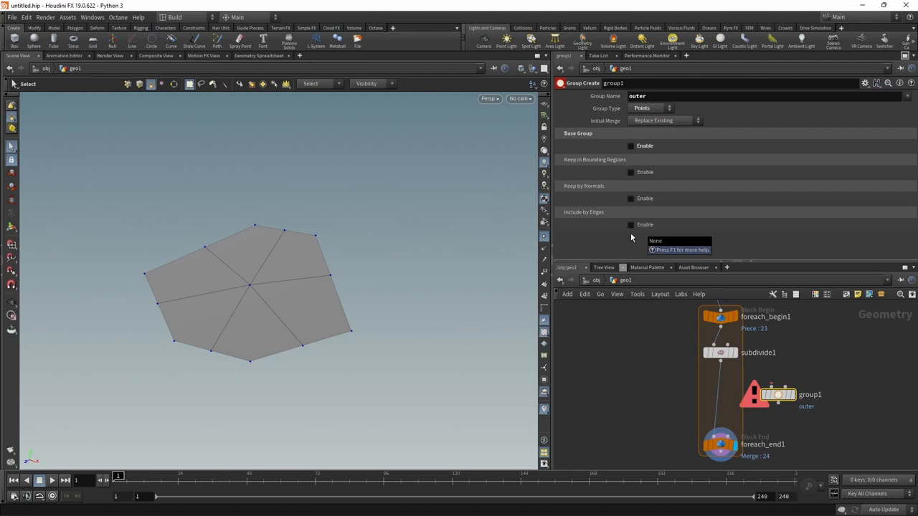
pyautogui.click(630, 224)
pyautogui.moveTo(639, 262); pyautogui.dragTo(638, 333)
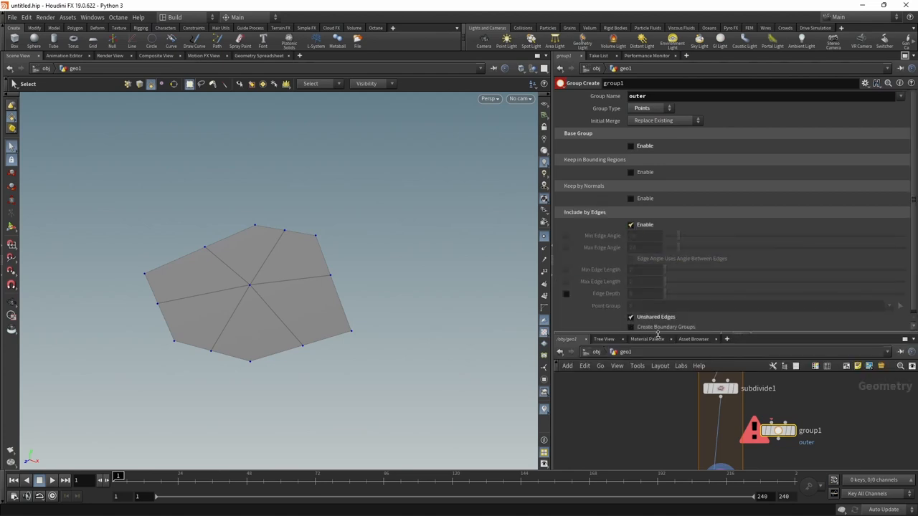
pyautogui.moveTo(778, 430); pyautogui.dragTo(720, 427)
pyautogui.click(11, 226)
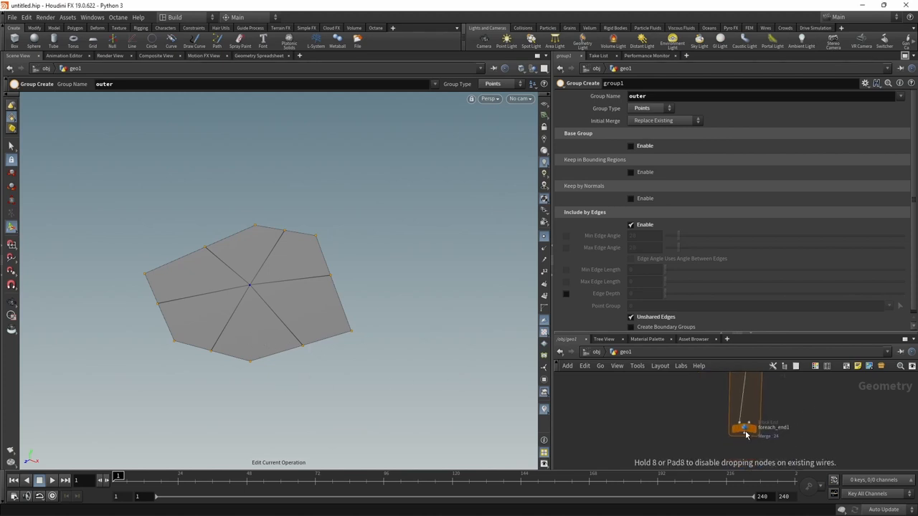
# Step: Add a Group by Range node below group1 named move, grouping points
pyautogui.click(750, 432)
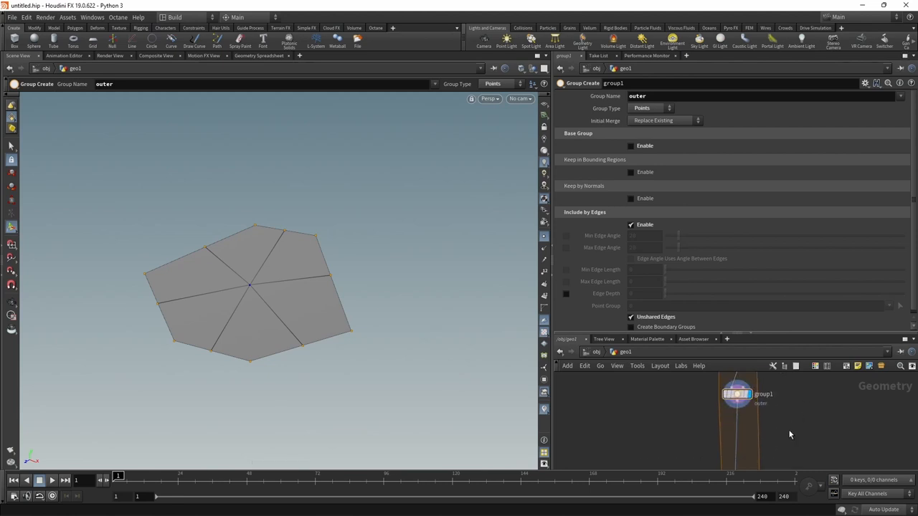
pyautogui.press('Tab')
pyautogui.write('groupra')
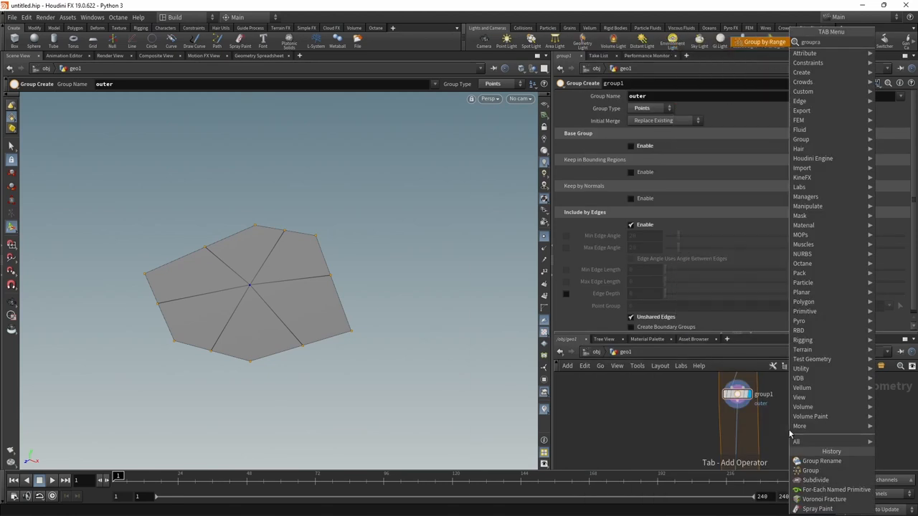
pyautogui.press('Return')
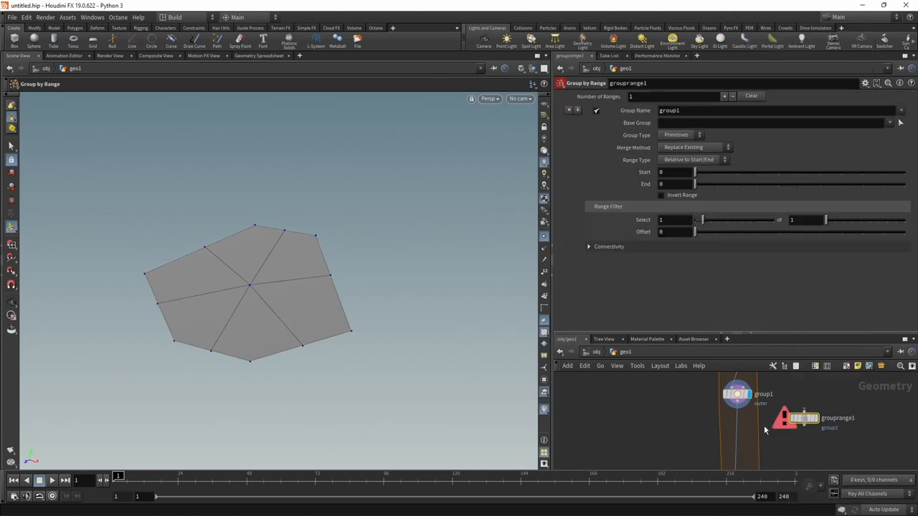
pyautogui.click(724, 430)
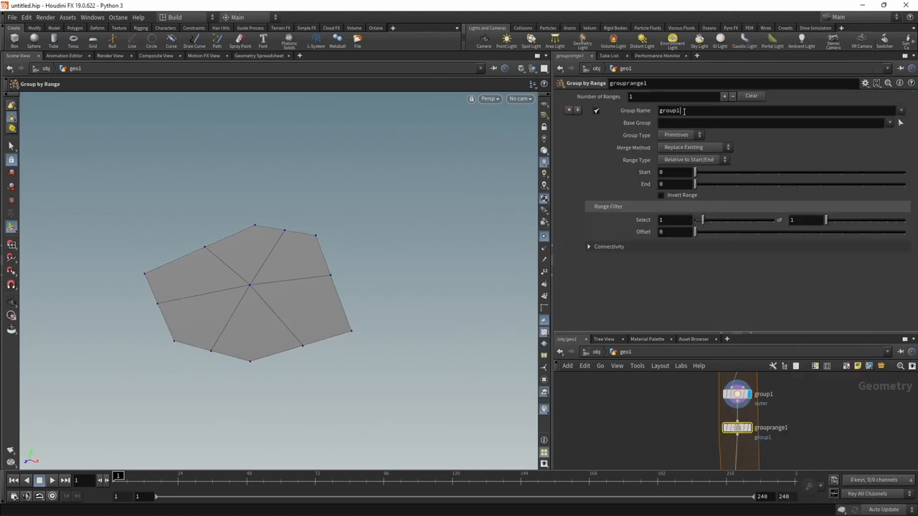
pyautogui.moveTo(681, 111); pyautogui.dragTo(638, 114)
pyautogui.write('move')
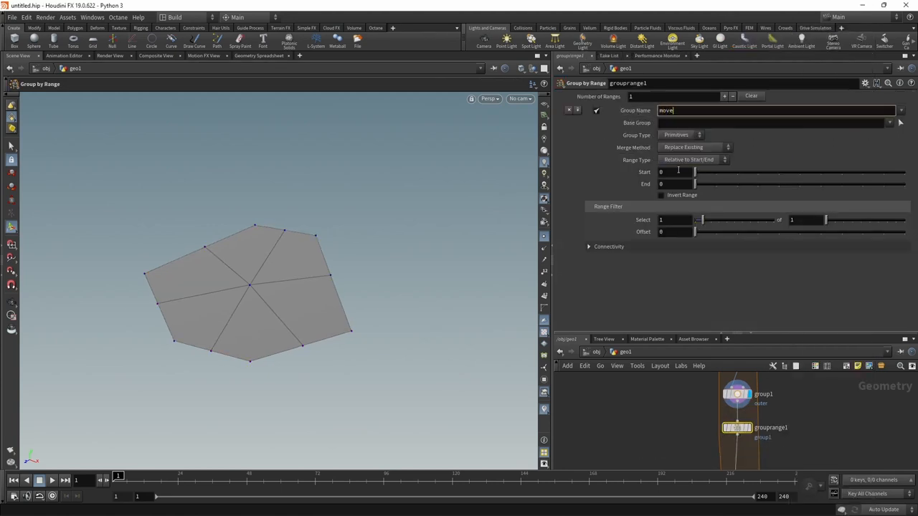
pyautogui.click(686, 135)
# Step: Use outer as the base group and select every second point of it
pyautogui.click(889, 123)
pyautogui.click(828, 201)
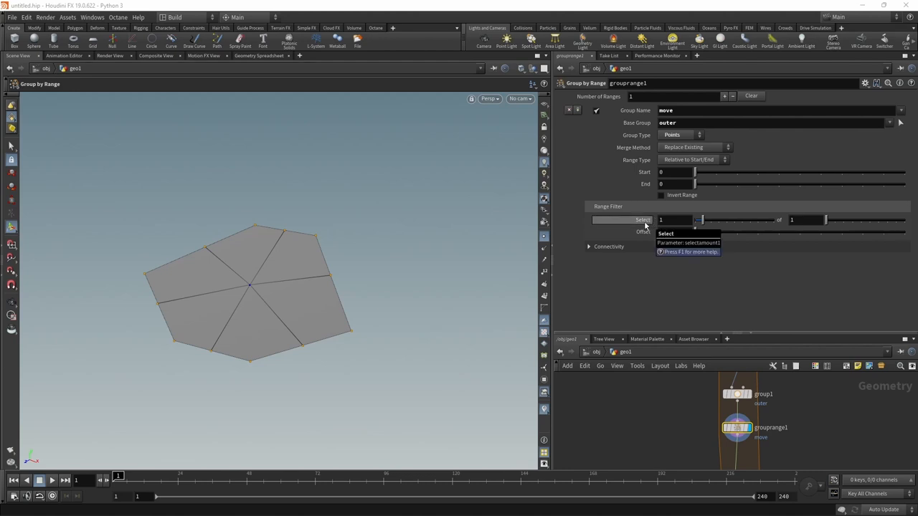
pyautogui.doubleClick(789, 220)
pyautogui.write('2')
pyautogui.press('Return')
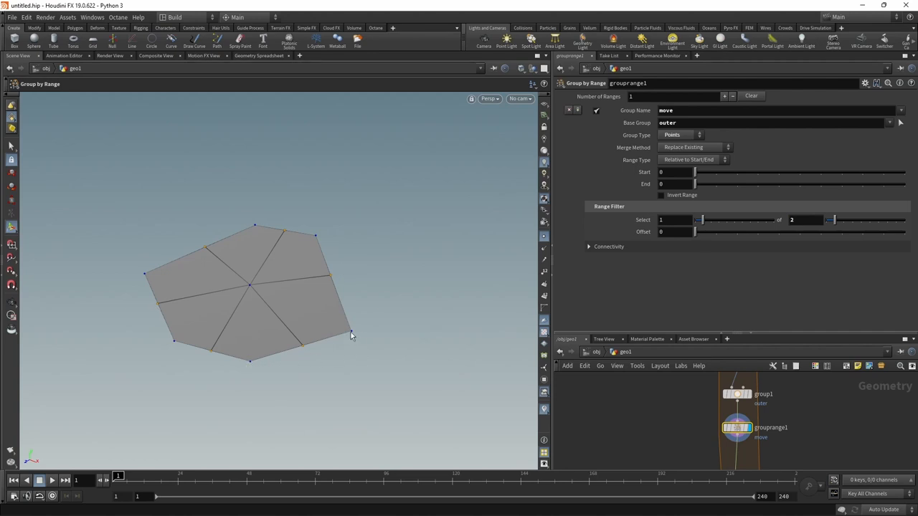
# Step: Duplicate grouprange1 as grouprange2 on the wire with Group Name keep
pyautogui.press('h')
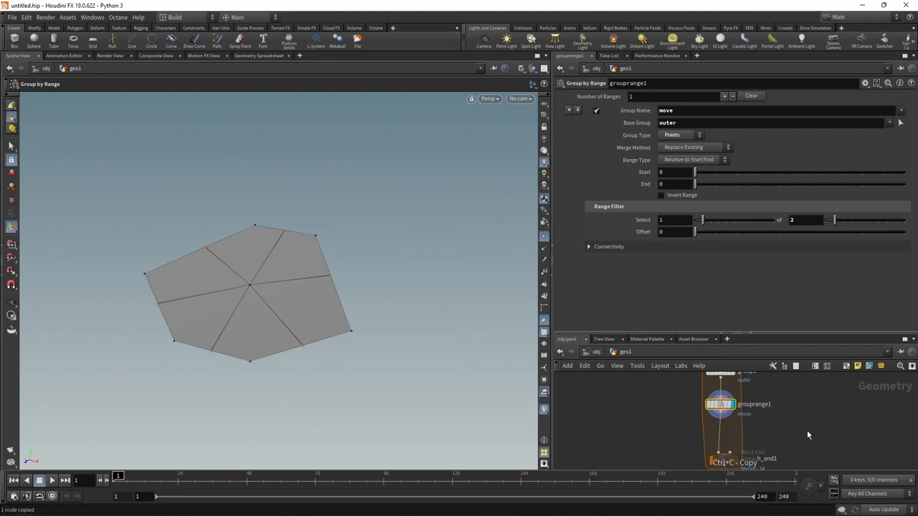
pyautogui.hotkey('ctrl', 'c')
pyautogui.hotkey('ctrl', 'v')
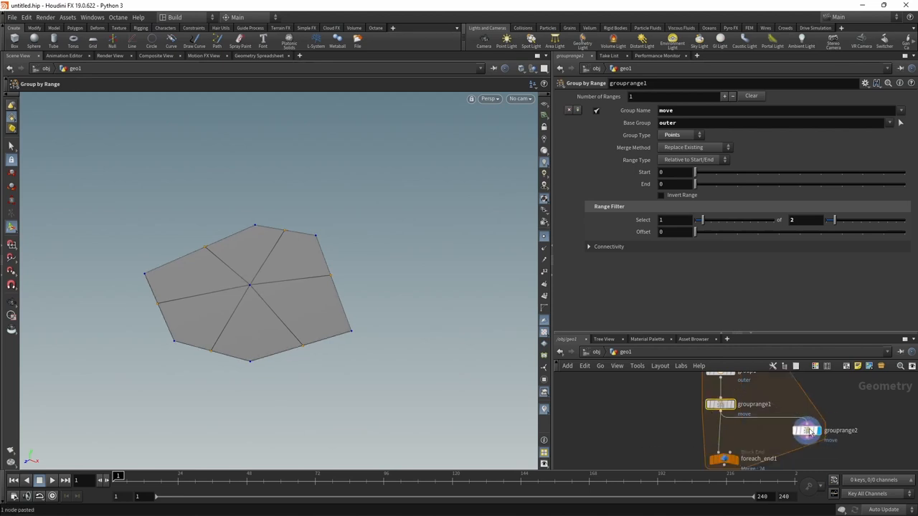
pyautogui.moveTo(806, 434)
pyautogui.mouseDown()
pyautogui.moveTo(717, 426)
pyautogui.moveTo(718, 434)
pyautogui.mouseUp()
pyautogui.doubleClick(680, 111)
pyautogui.write('keep')
pyautogui.press('Return')
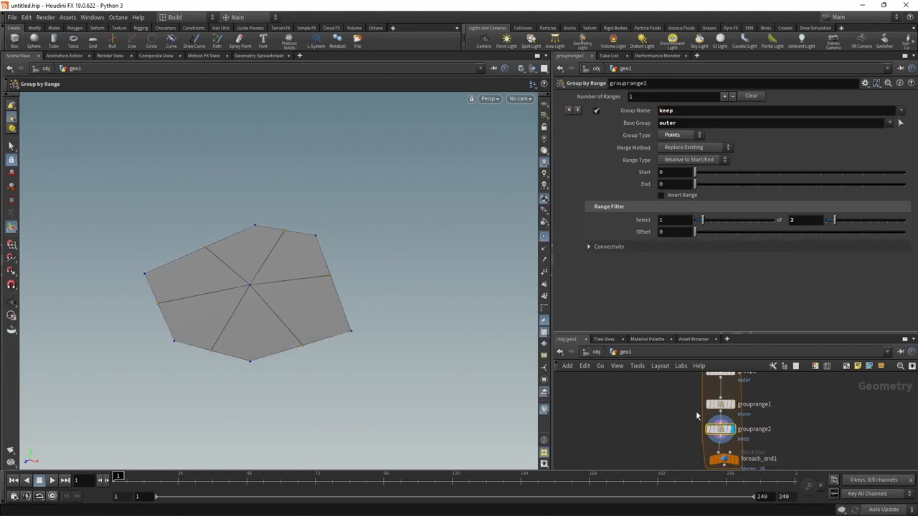
pyautogui.moveTo(688, 416); pyautogui.dragTo(687, 433)
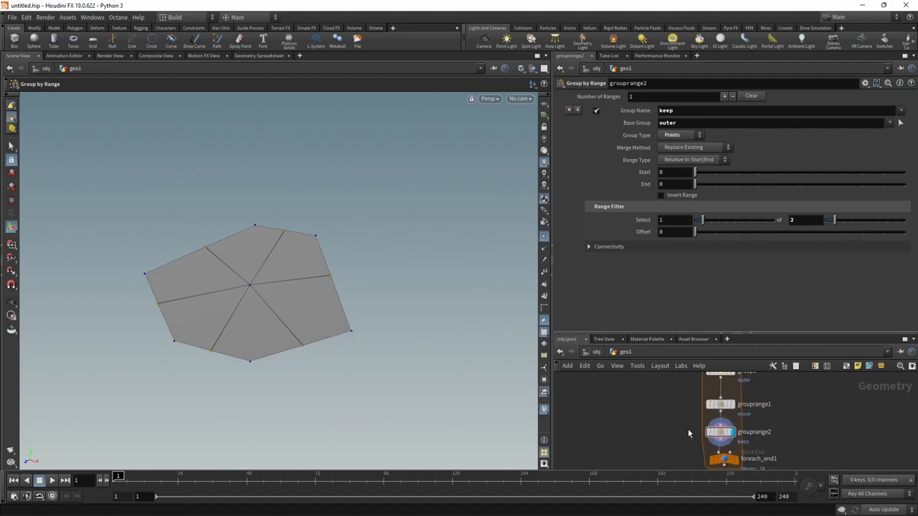
# Step: Set grouprange2's Offset to 1 to pick the alternate outer points and enlarge the network pane
pyautogui.click(674, 231)
pyautogui.write('1')
pyautogui.press('Return')
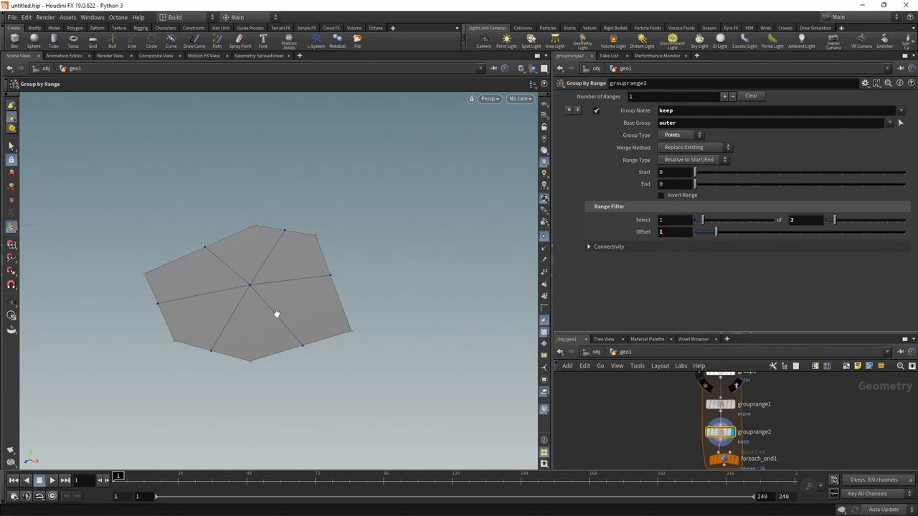
pyautogui.press('Escape')
pyautogui.moveTo(262, 307)
pyautogui.mouseDown()
pyautogui.moveTo(246, 274)
pyautogui.moveTo(246, 285)
pyautogui.mouseUp()
pyautogui.press('Return')
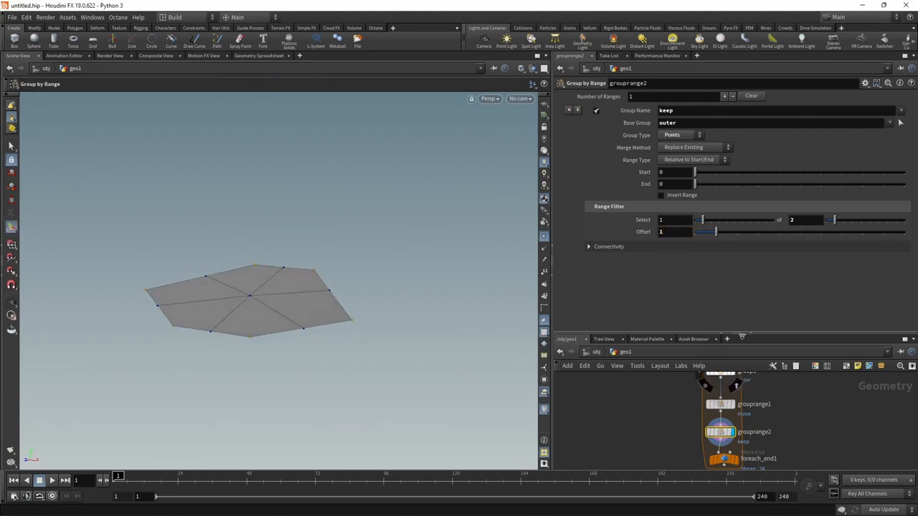
pyautogui.moveTo(742, 335); pyautogui.dragTo(742, 261)
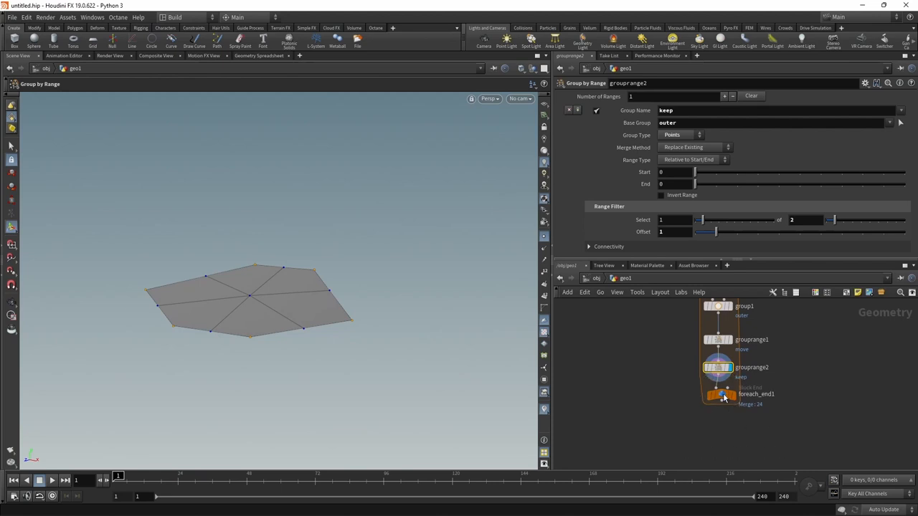
# Step: Insert a PolyExtrude node between grouprange2 and foreach_end1
pyautogui.moveTo(724, 399); pyautogui.dragTo(724, 435)
pyautogui.press('Tab')
pyautogui.write('polyextru')
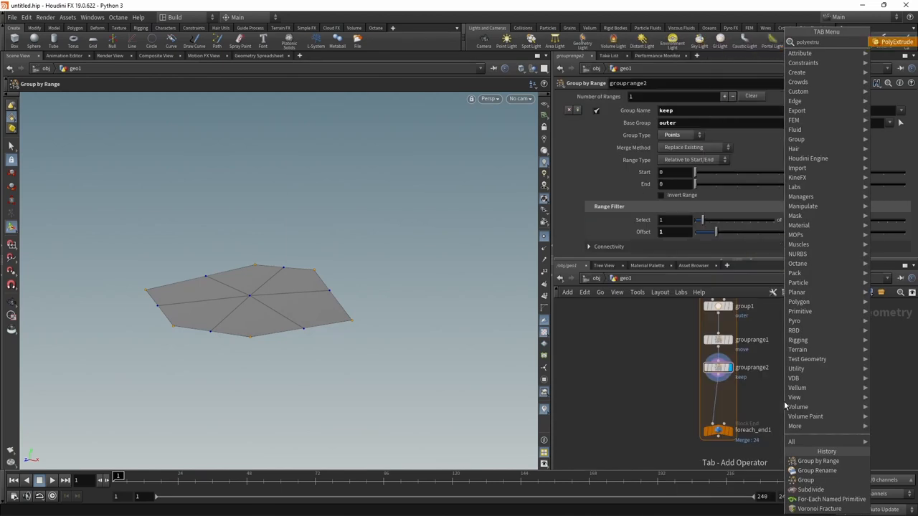
pyautogui.press('Return')
pyautogui.click(784, 401)
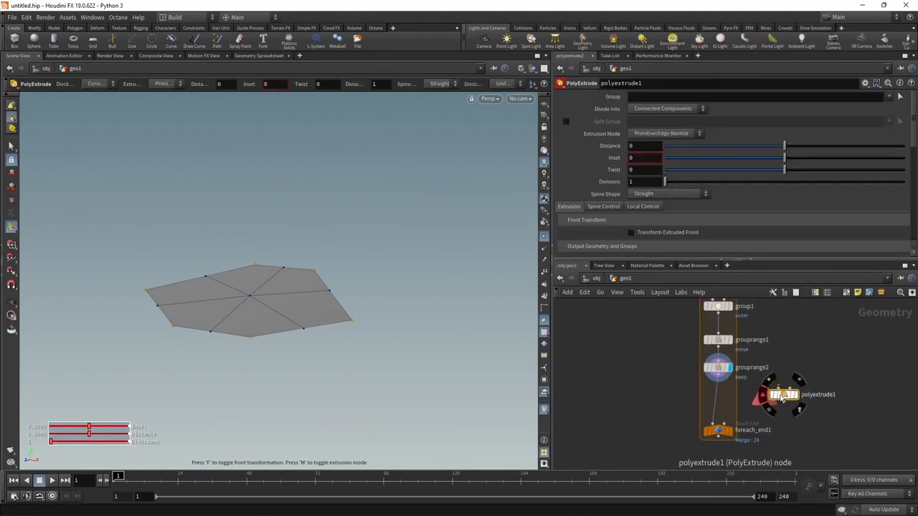
pyautogui.moveTo(784, 401); pyautogui.dragTo(720, 401)
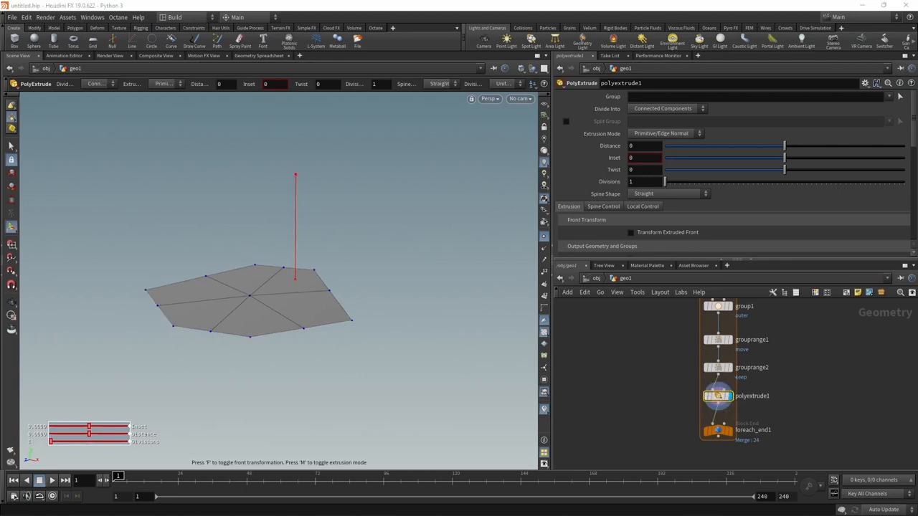
# Step: Extrude the piece downward, Distance -0.3 then -0.5, and view the walls from the side
pyautogui.click(643, 146)
pyautogui.write('-0.3')
pyautogui.press('Return')
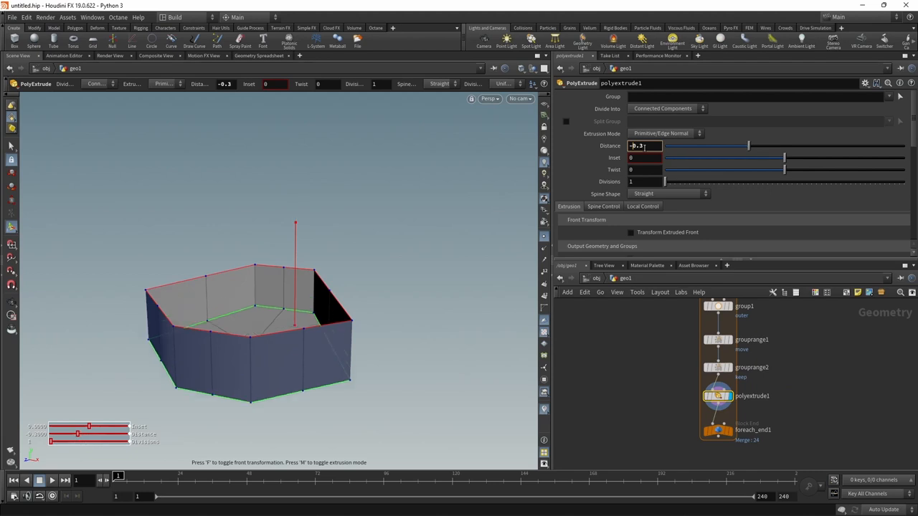
pyautogui.moveTo(646, 146); pyautogui.dragTo(624, 146, button='middle')
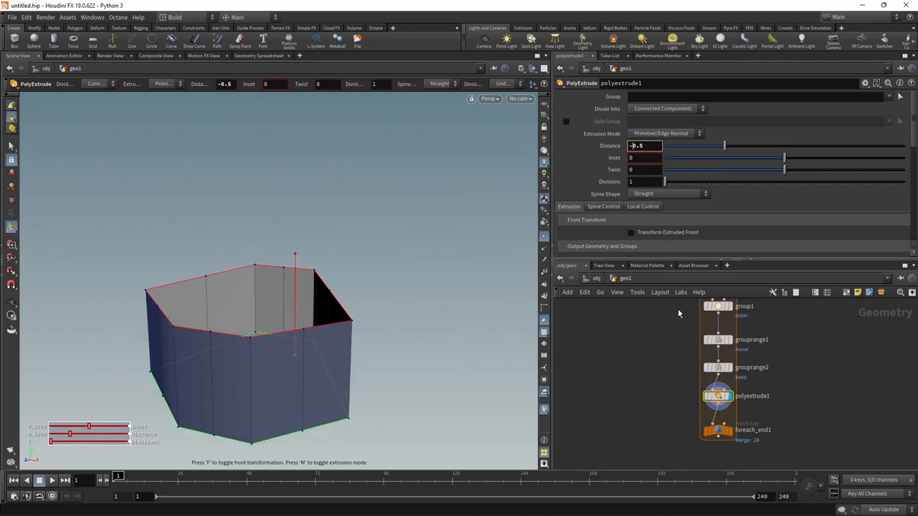
pyautogui.press('Escape')
pyautogui.moveTo(416, 371)
pyautogui.mouseDown()
pyautogui.moveTo(223, 359)
pyautogui.moveTo(327, 314)
pyautogui.moveTo(297, 328)
pyautogui.moveTo(365, 352)
pyautogui.mouseUp()
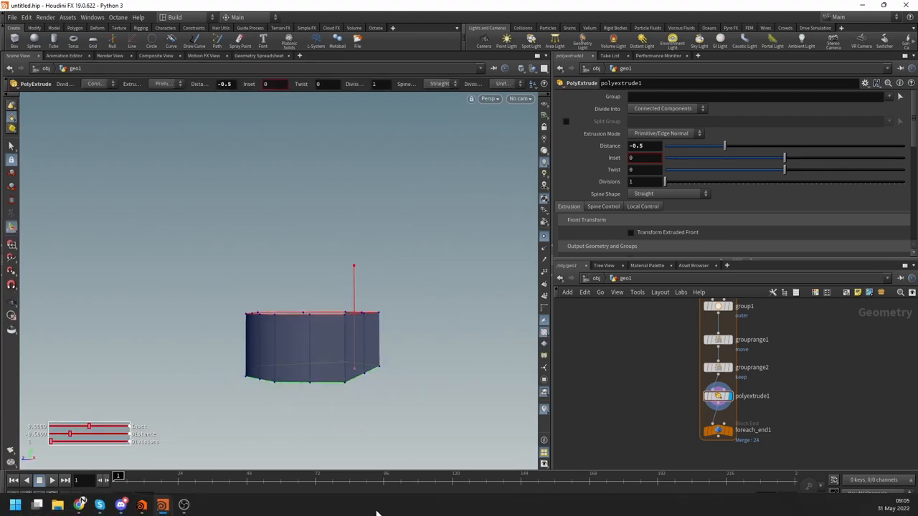
pyautogui.click(369, 508)
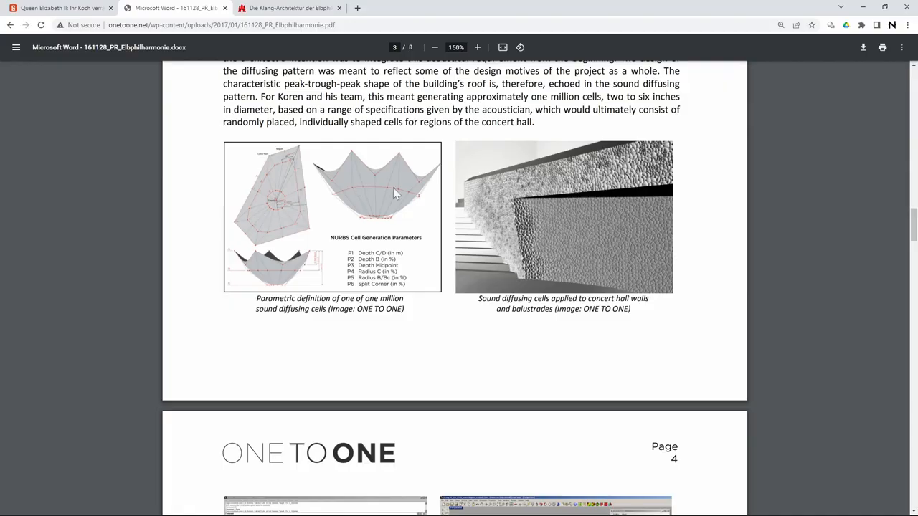
# Step: Raise the PolyExtrude Divisions to 2 while comparing against the NURBS cell figure in the PDF
pyautogui.hotkey('alt', 'Tab')
pyautogui.write('2')
pyautogui.press('Return')
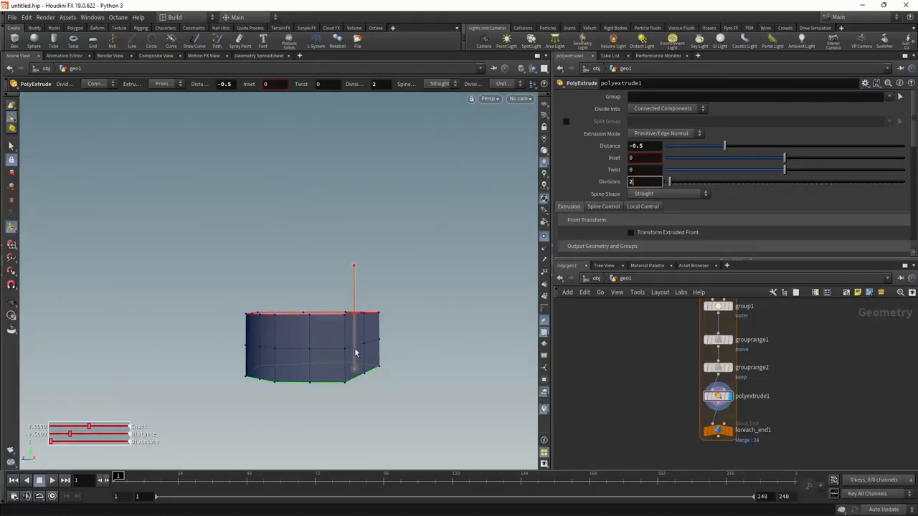
pyautogui.hotkey('alt', 'Tab')
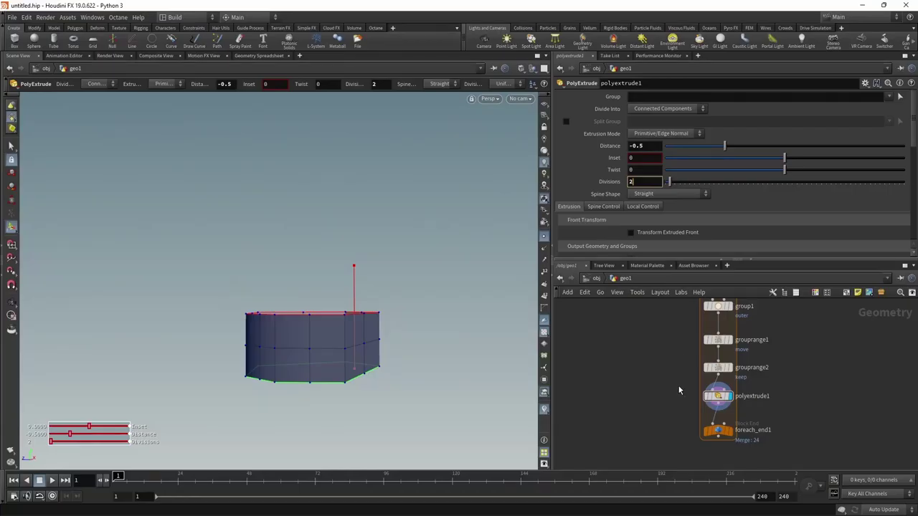
pyautogui.press('Return')
# Step: Show the Spine Control thickness ramp as a B-Spline curve and add a middle point
pyautogui.moveTo(672, 259); pyautogui.dragTo(661, 291)
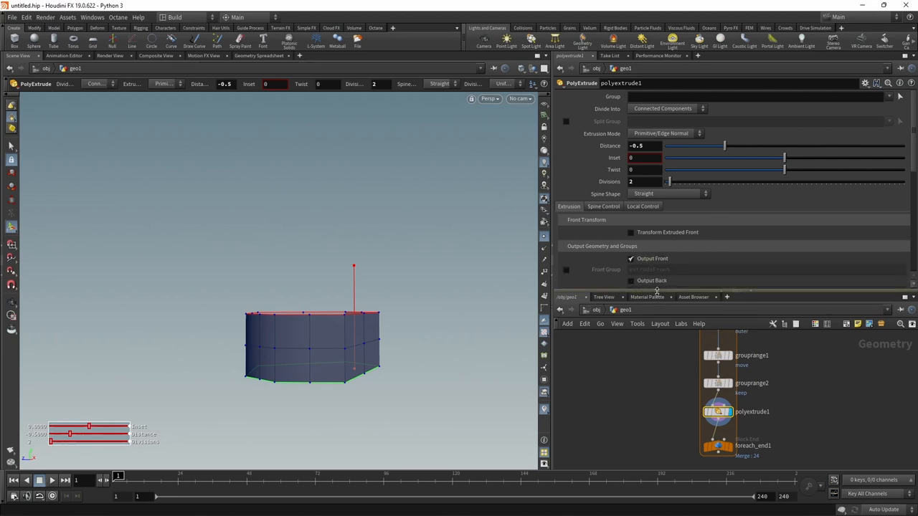
pyautogui.click(602, 206)
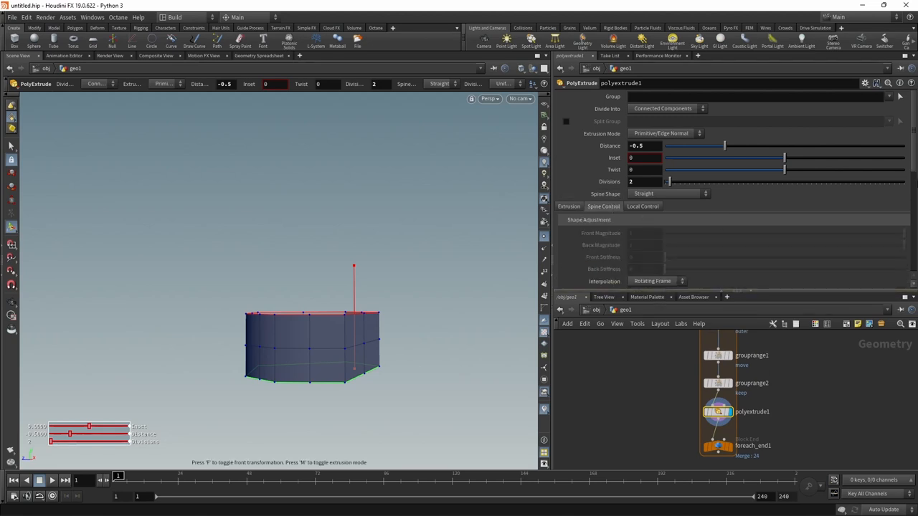
pyautogui.scroll(-2, 909, 215)
pyautogui.scroll(-3, 910, 242)
pyautogui.scroll(-2, 909, 242)
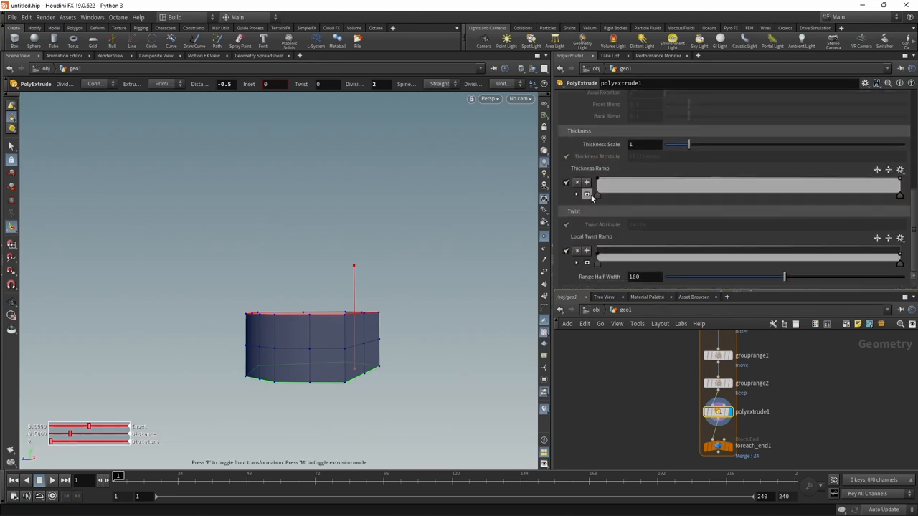
pyautogui.click(577, 203)
pyautogui.click(588, 144)
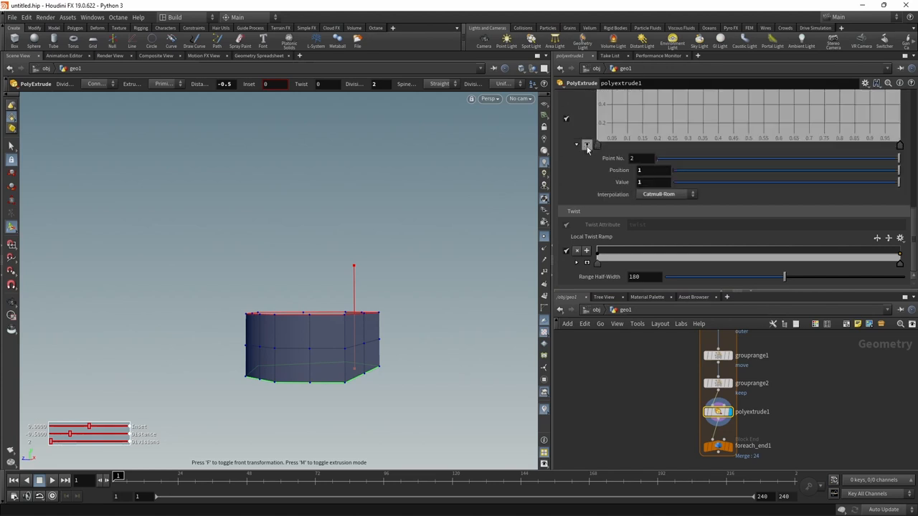
pyautogui.moveTo(915, 226); pyautogui.dragTo(916, 202)
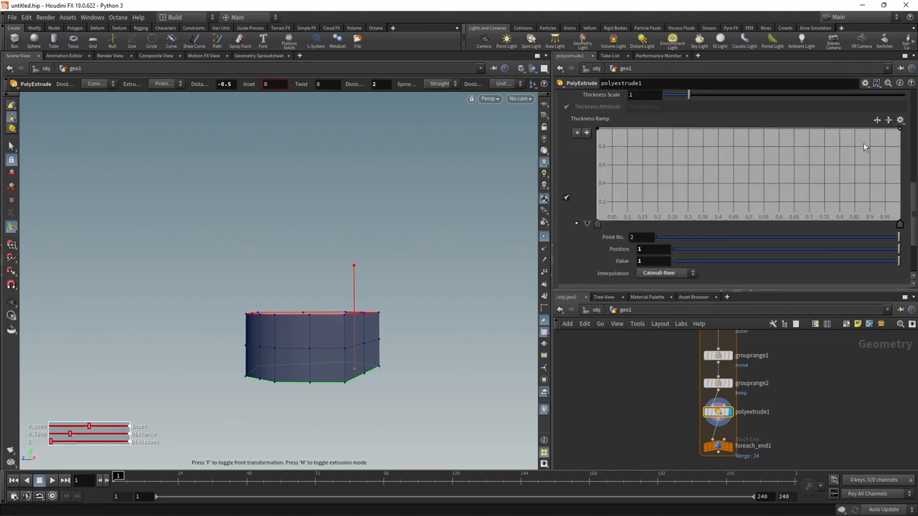
pyautogui.click(668, 273)
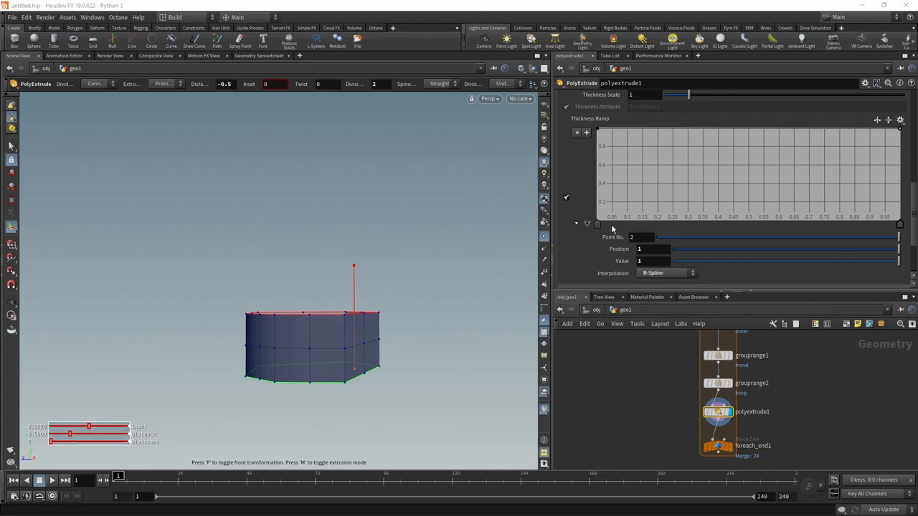
pyautogui.moveTo(747, 213); pyautogui.dragTo(750, 128)
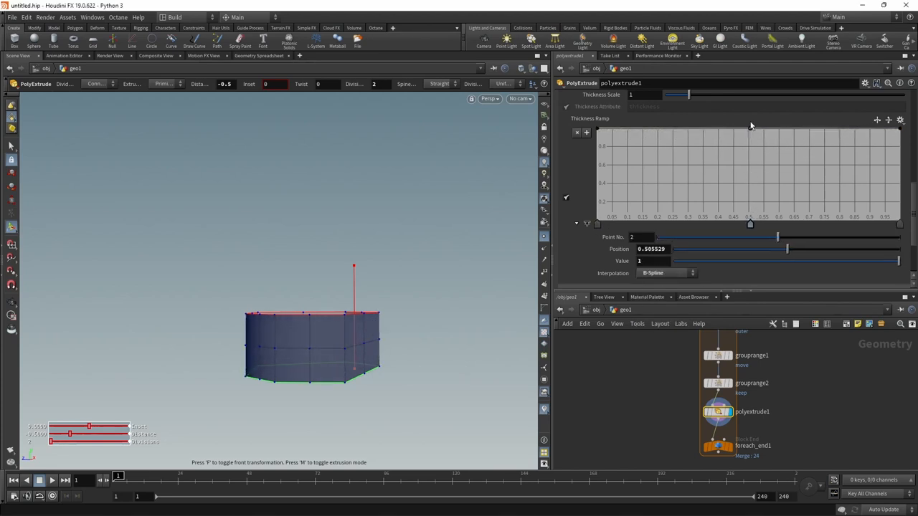
# Step: Set the ramp's end value to 0.3 and the middle point position to 0.5, tapering the walls
pyautogui.moveTo(901, 130); pyautogui.dragTo(913, 190)
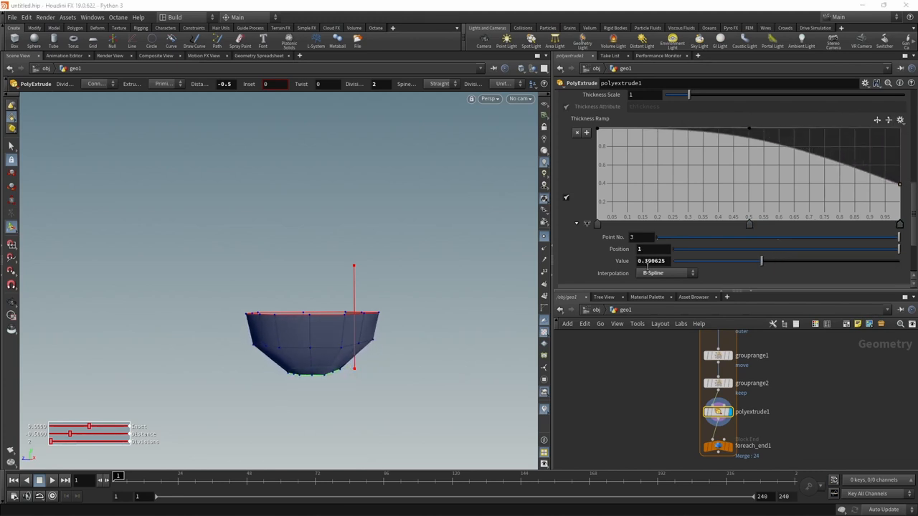
pyautogui.moveTo(647, 261); pyautogui.dragTo(666, 261)
pyautogui.press('BackSpace')
pyautogui.press('Return')
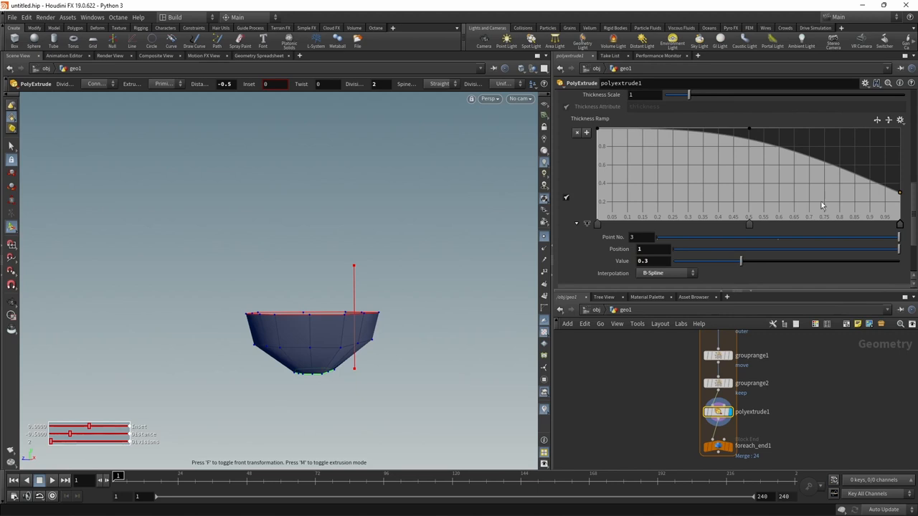
pyautogui.click(749, 224)
pyautogui.moveTo(647, 249); pyautogui.dragTo(664, 249)
pyautogui.press('BackSpace')
pyautogui.press('Return')
# Step: Inspect the bowl from above and move foreach_end1 down to make room in the network
pyautogui.press('Escape')
pyautogui.moveTo(264, 297)
pyautogui.mouseDown()
pyautogui.moveTo(386, 379)
pyautogui.moveTo(371, 337)
pyautogui.moveTo(322, 328)
pyautogui.moveTo(426, 299)
pyautogui.moveTo(360, 326)
pyautogui.moveTo(271, 264)
pyautogui.mouseUp()
pyautogui.press('Return')
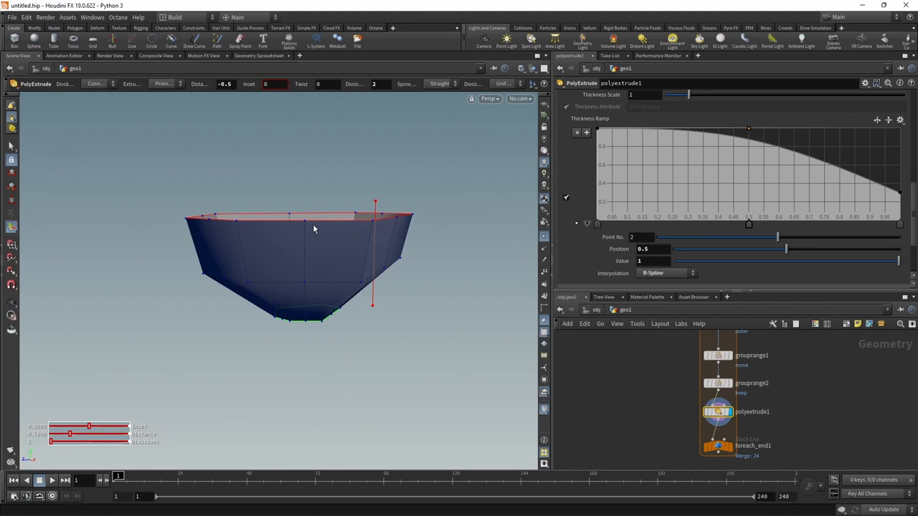
pyautogui.moveTo(719, 448); pyautogui.dragTo(712, 385, button='middle')
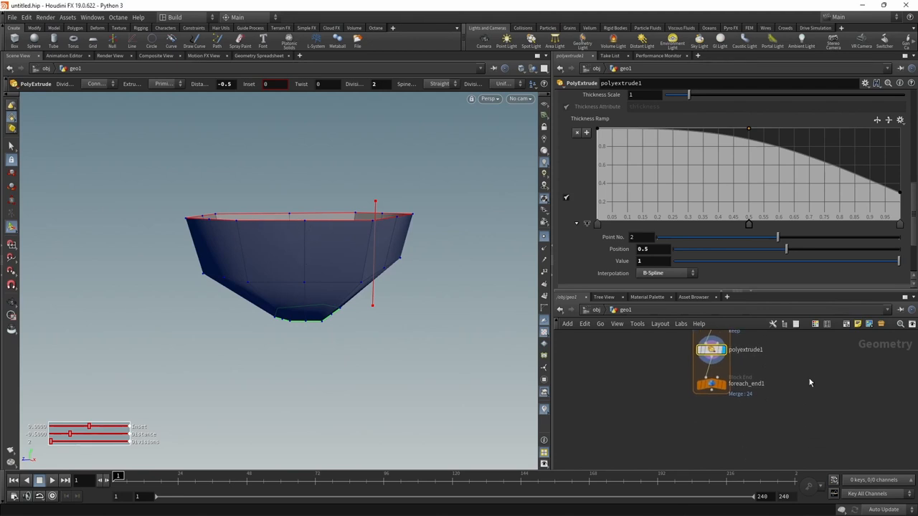
pyautogui.moveTo(712, 385); pyautogui.dragTo(710, 432)
# Step: Add transform1 on the move group with Translate Y -0.2 and display it
pyautogui.press('Tab')
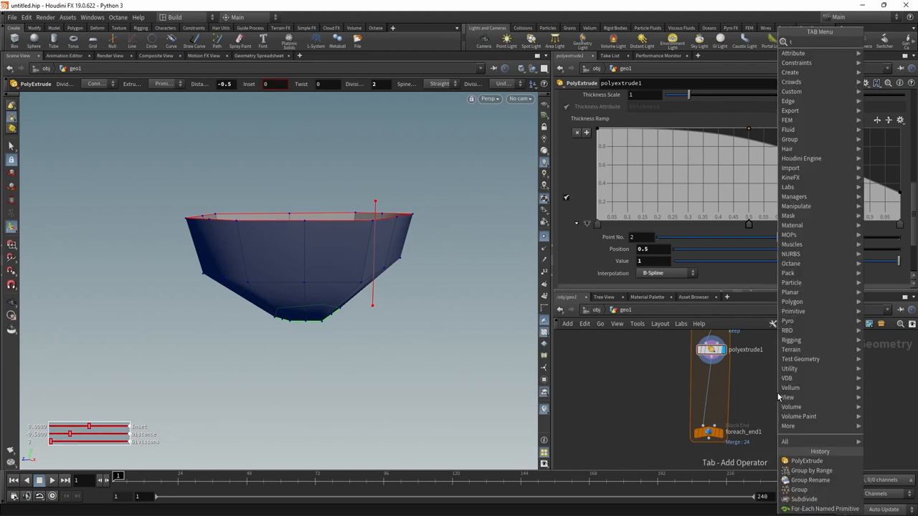
pyautogui.write('transform')
pyautogui.press('Return')
pyautogui.click(712, 391)
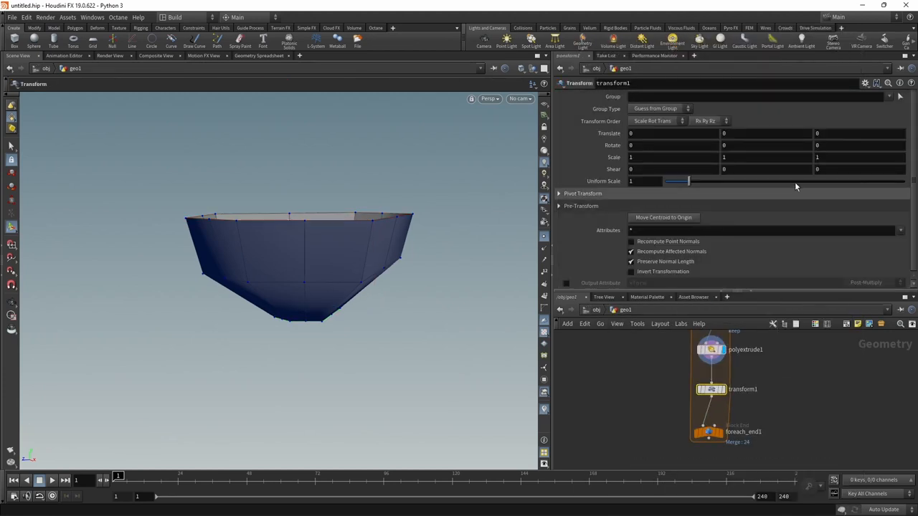
pyautogui.click(889, 98)
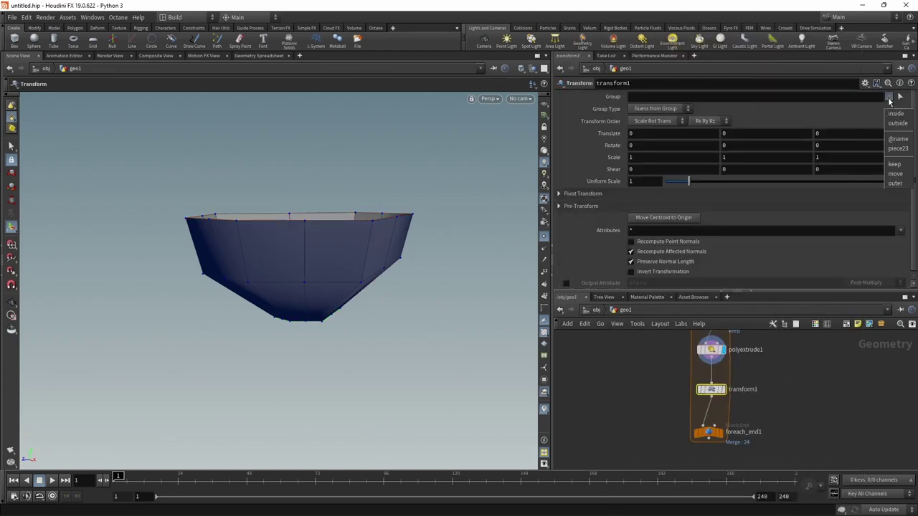
pyautogui.click(897, 174)
pyautogui.click(757, 133)
pyautogui.write('-0.1')
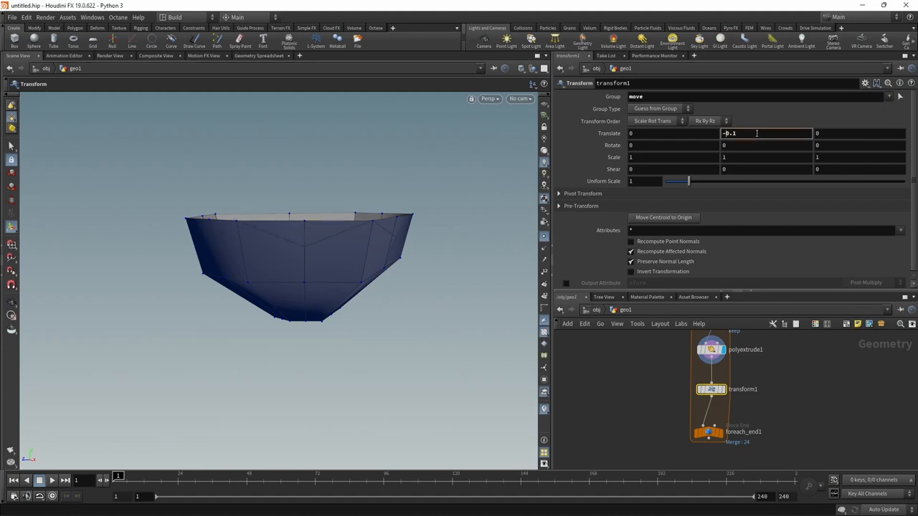
pyautogui.write('-0.2')
pyautogui.press('Return')
pyautogui.click(723, 389)
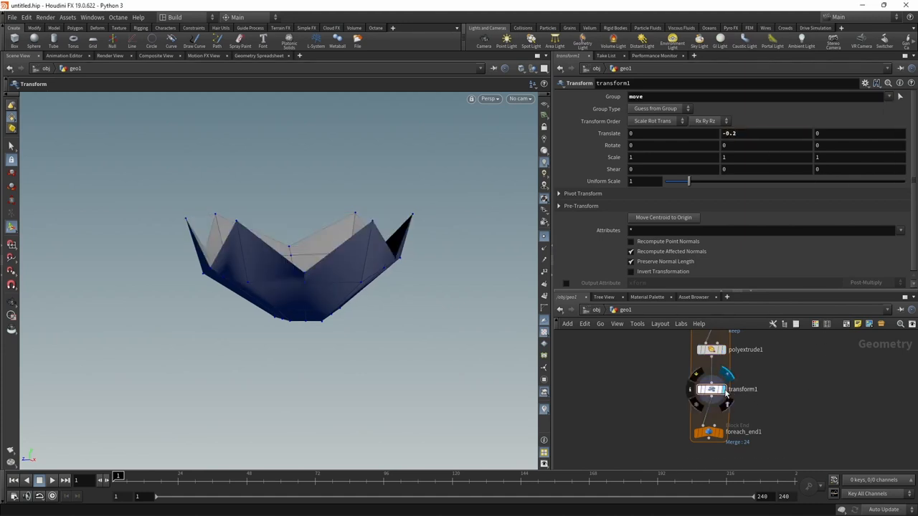
# Step: Look down into the crowned bowl and move the loop end node below transform1
pyautogui.press('Escape')
pyautogui.moveTo(338, 280); pyautogui.dragTo(439, 254, button='right')
pyautogui.moveTo(438, 254)
pyautogui.mouseDown()
pyautogui.moveTo(423, 327)
pyautogui.moveTo(423, 280)
pyautogui.mouseUp()
pyautogui.press('Return')
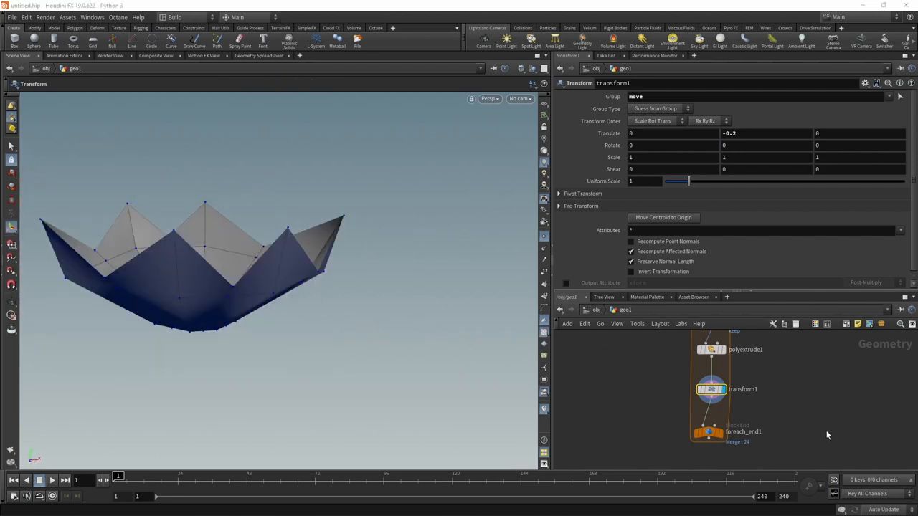
pyautogui.moveTo(823, 423); pyautogui.dragTo(789, 383, button='middle')
pyautogui.moveTo(706, 393); pyautogui.dragTo(706, 446)
pyautogui.press('Tab')
pyautogui.write('sub')
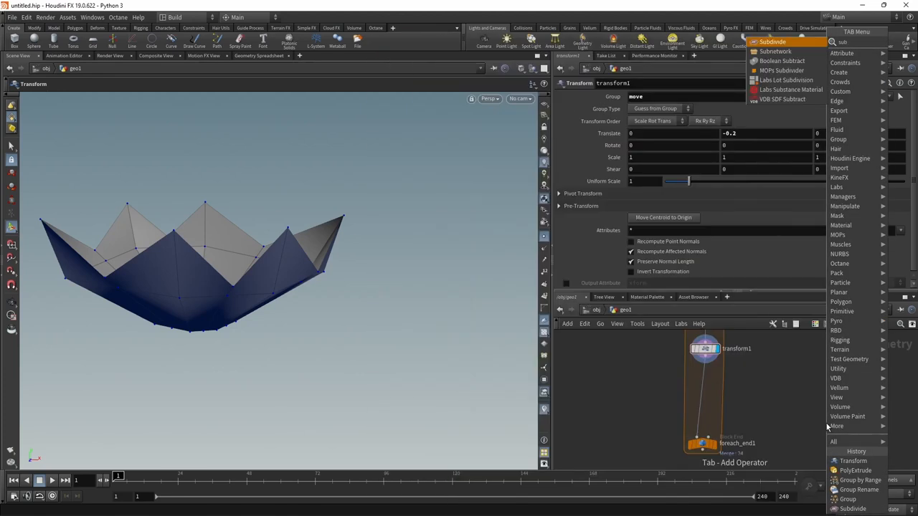
pyautogui.write('di')
# Step: Add a Subdivide node before foreach_end1 with Depth 2 and display it
pyautogui.press('Return')
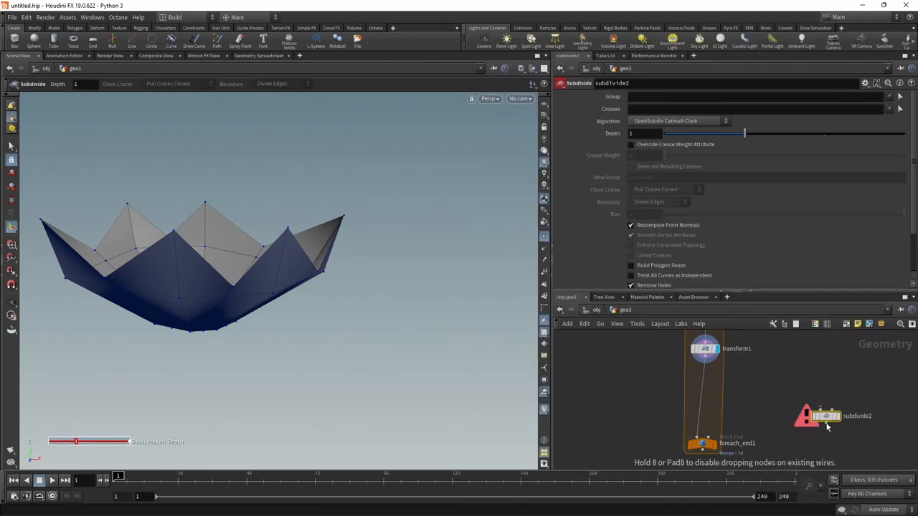
pyautogui.click(707, 410)
pyautogui.click(710, 409)
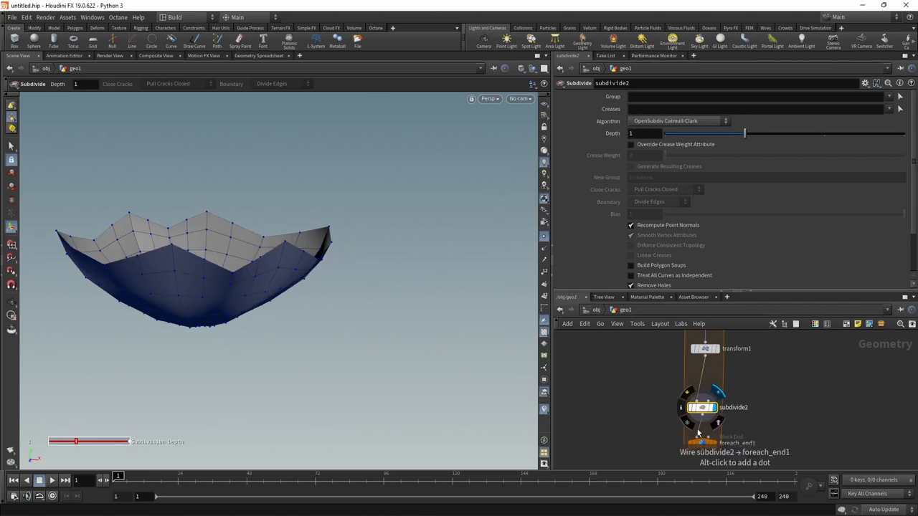
pyautogui.write('2')
pyautogui.press('Return')
pyautogui.moveTo(258, 287)
pyautogui.mouseDown()
pyautogui.moveTo(285, 290)
pyautogui.moveTo(289, 251)
pyautogui.moveTo(328, 280)
pyautogui.moveTo(279, 237)
pyautogui.mouseUp()
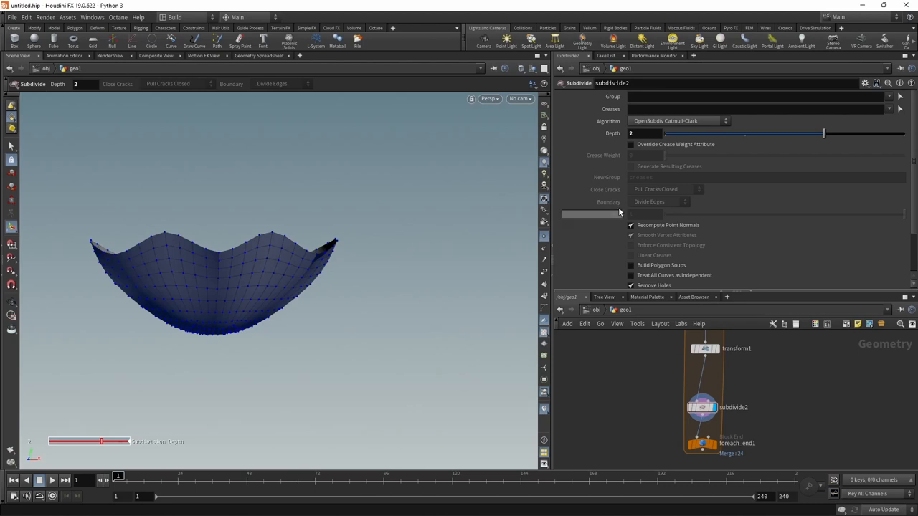
# Step: Test a raised Override Crease Weight on the subdivision, then turn the override back off
pyautogui.click(631, 144)
pyautogui.moveTo(667, 155); pyautogui.dragTo(905, 156)
pyautogui.moveTo(800, 178)
pyautogui.mouseDown()
pyautogui.moveTo(701, 182)
pyautogui.moveTo(874, 183)
pyautogui.mouseUp()
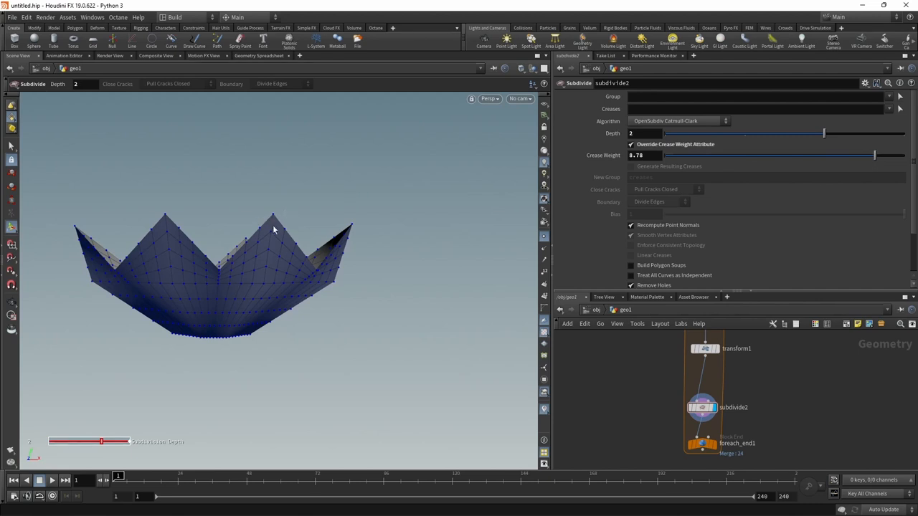
pyautogui.click(631, 144)
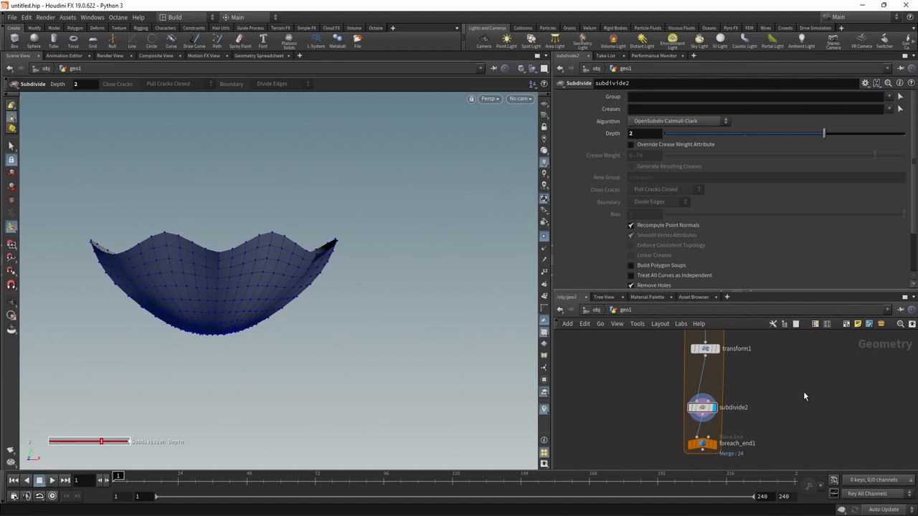
# Step: Move the subdivide and loop end nodes down and inspect the range grouping node
pyautogui.moveTo(653, 388); pyautogui.dragTo(749, 454)
pyautogui.moveTo(702, 407); pyautogui.dragTo(705, 431)
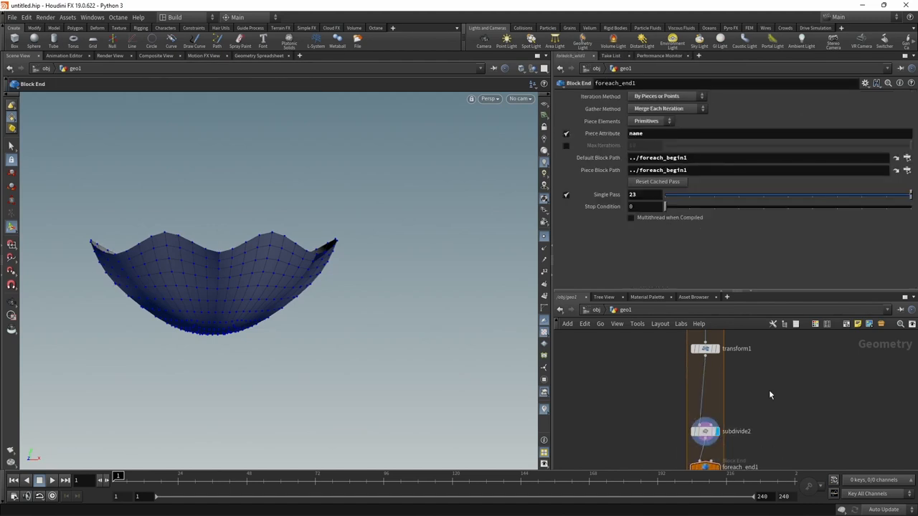
pyautogui.scroll(3, 774, 358)
pyautogui.click(700, 371)
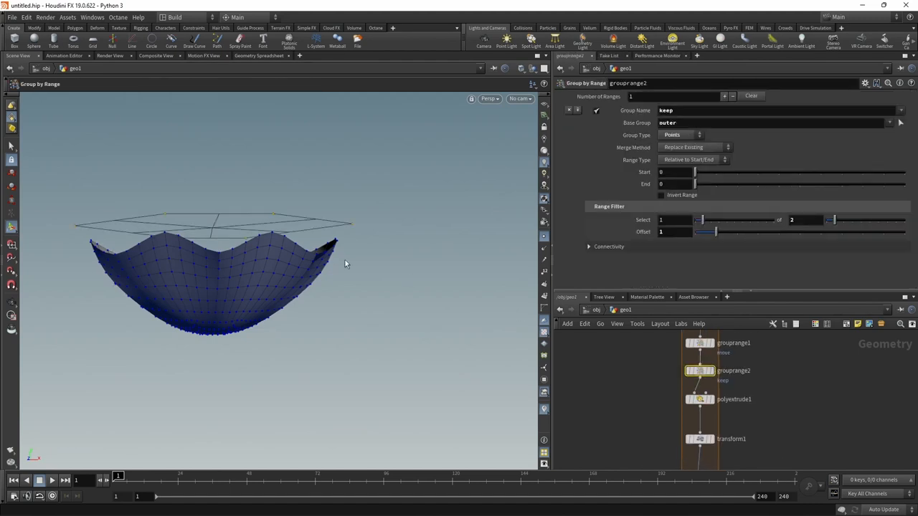
# Step: Add a Group Promote converting Points to Vertices, wired between transform1 and subdivide2
pyautogui.press('Tab')
pyautogui.write('grpro')
pyautogui.press('Return')
pyautogui.click(776, 374)
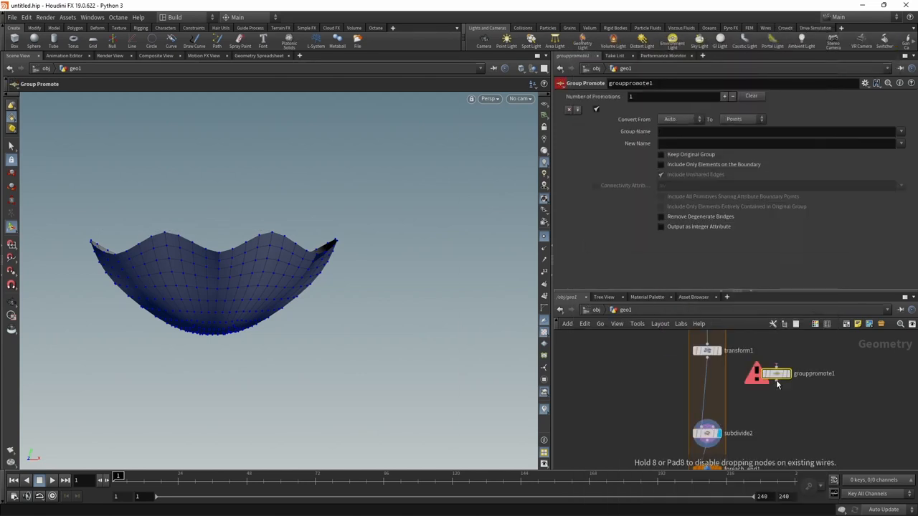
pyautogui.click(679, 120)
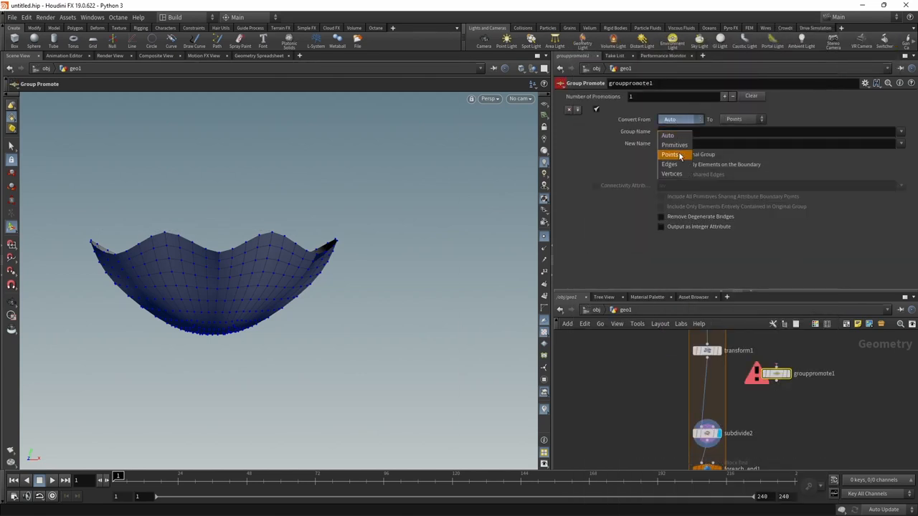
pyautogui.click(681, 149)
pyautogui.click(739, 119)
pyautogui.click(735, 164)
pyautogui.moveTo(782, 375); pyautogui.dragTo(713, 381)
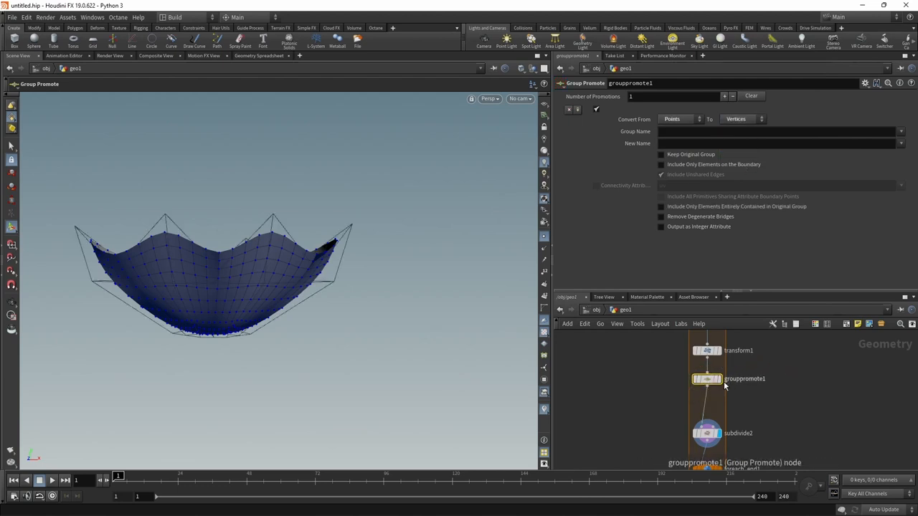
pyautogui.click(716, 380)
# Step: Set Group Name and New Name to keep and check the resulting vertex group
pyautogui.click(901, 132)
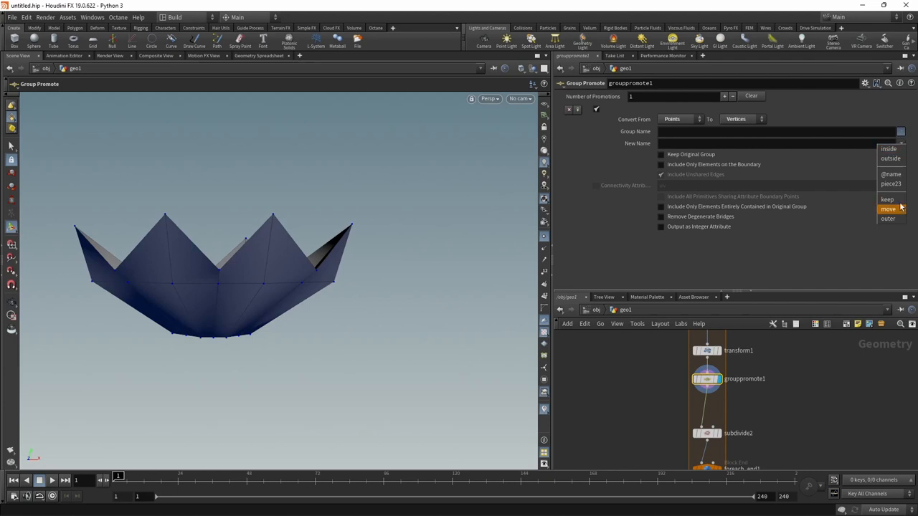
pyautogui.click(888, 199)
pyautogui.click(901, 143)
pyautogui.click(888, 213)
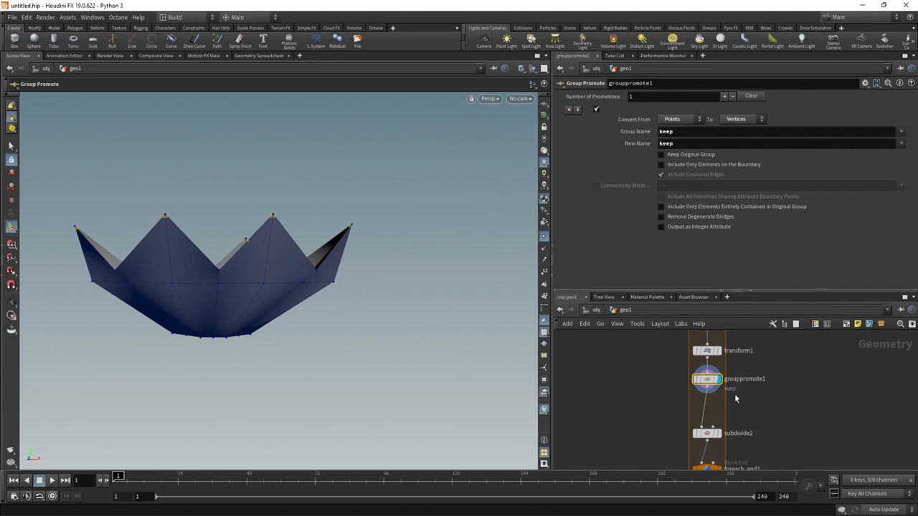
pyautogui.middleClick(702, 381)
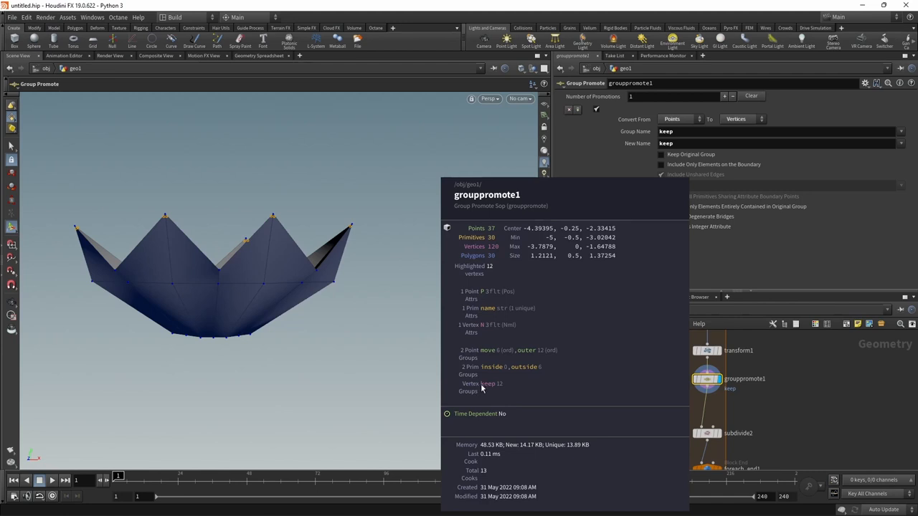
# Step: Insert an Attribute Create node between grouppromote1 and subdivide2
pyautogui.press('Tab')
pyautogui.write('attr')
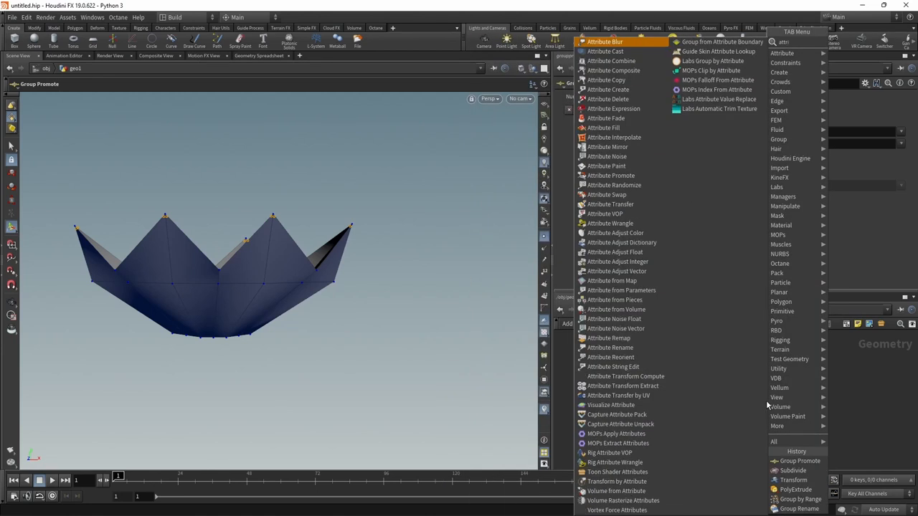
pyautogui.write('ibcreate')
pyautogui.press('Return')
pyautogui.click(763, 387)
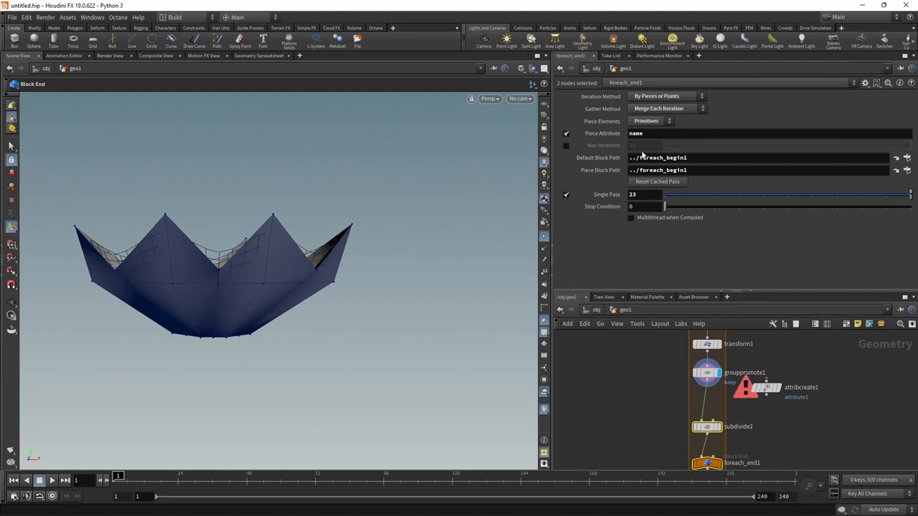
pyautogui.click(707, 427)
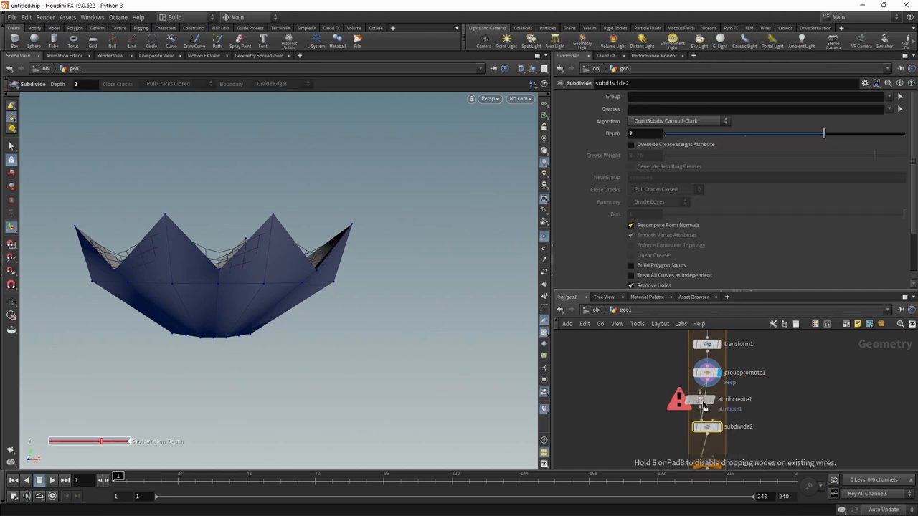
pyautogui.moveTo(765, 387); pyautogui.dragTo(699, 402)
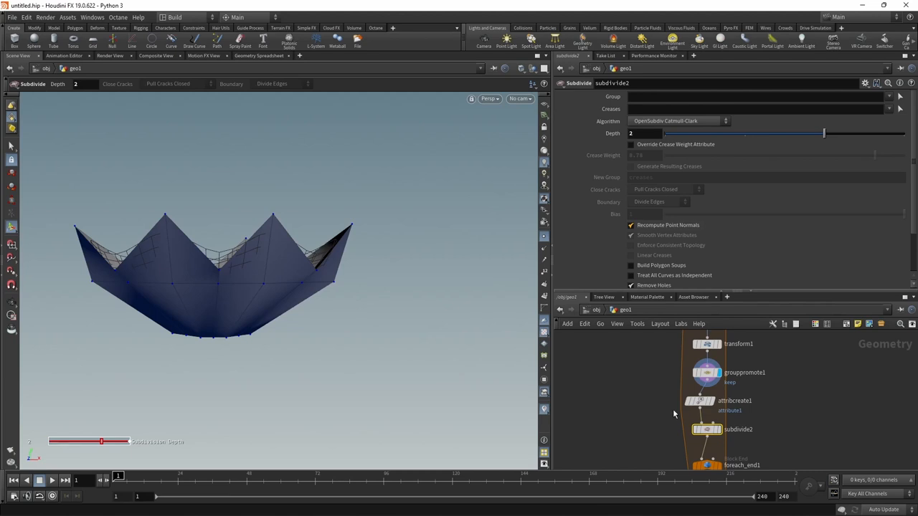
pyautogui.click(701, 403)
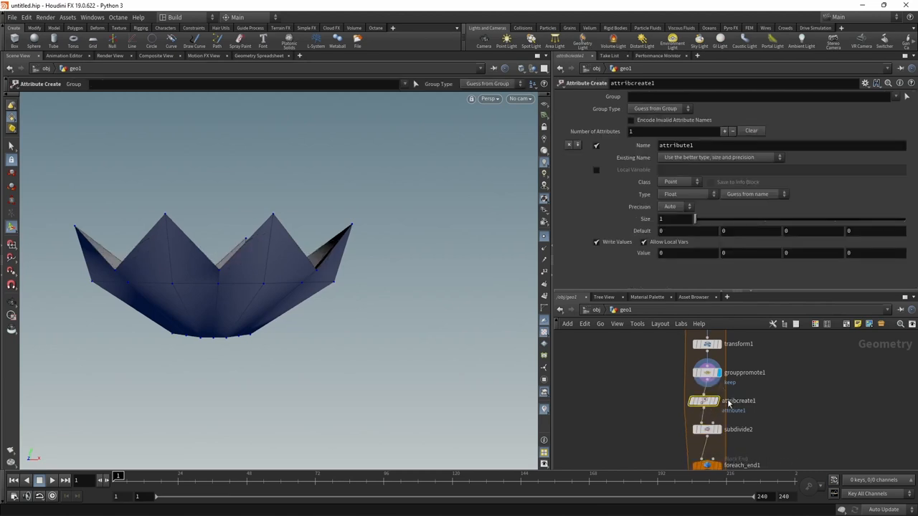
# Step: Configure it as a vertex attribute creaseweight on group keep with value 10
pyautogui.click(679, 182)
pyautogui.click(674, 225)
pyautogui.click(676, 146)
pyautogui.write('creaseweight')
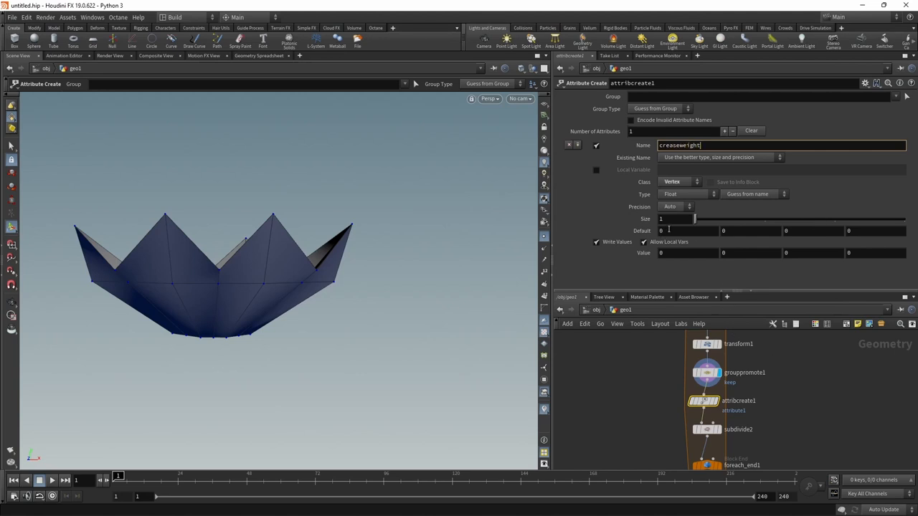
pyautogui.click(892, 97)
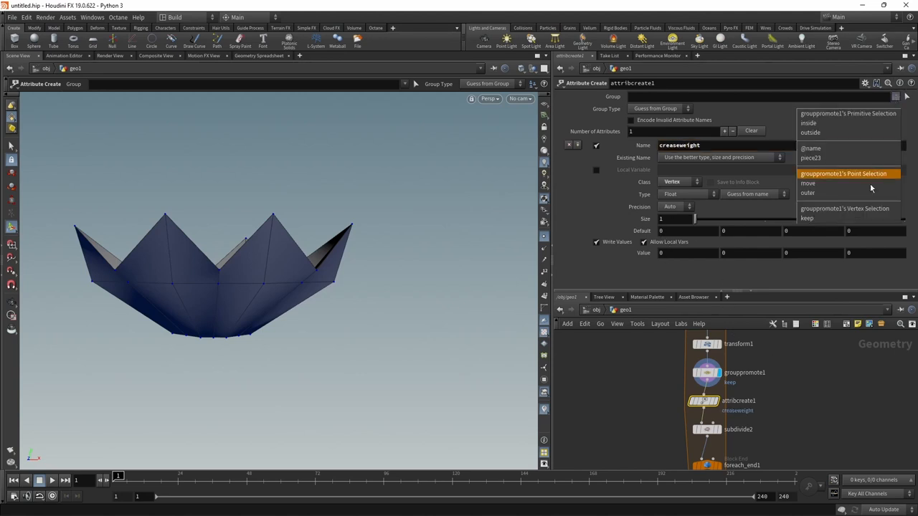
pyautogui.click(846, 221)
pyautogui.click(682, 257)
pyautogui.write('10')
pyautogui.press('Return')
# Step: Display subdivide2 and inspect the sharp-peaked bowl
pyautogui.moveTo(829, 443); pyautogui.dragTo(814, 416, button='middle')
pyautogui.click(703, 402)
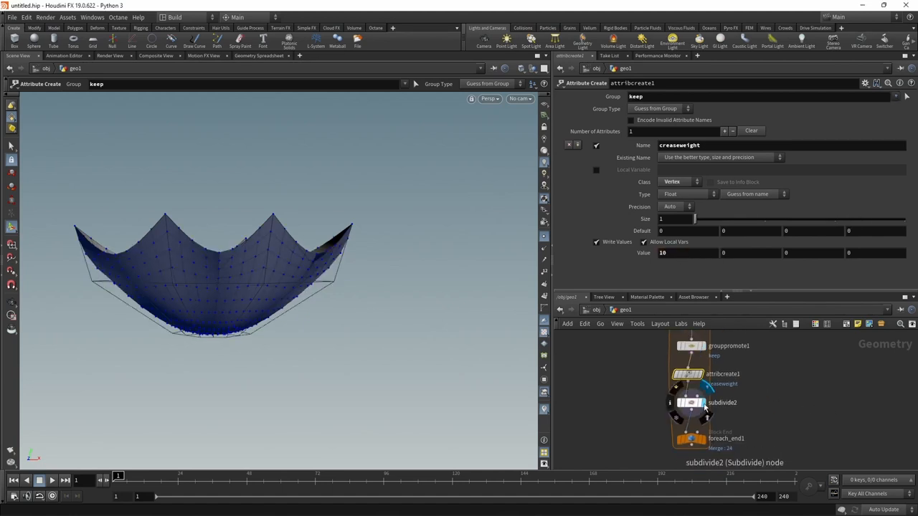
pyautogui.click(690, 402)
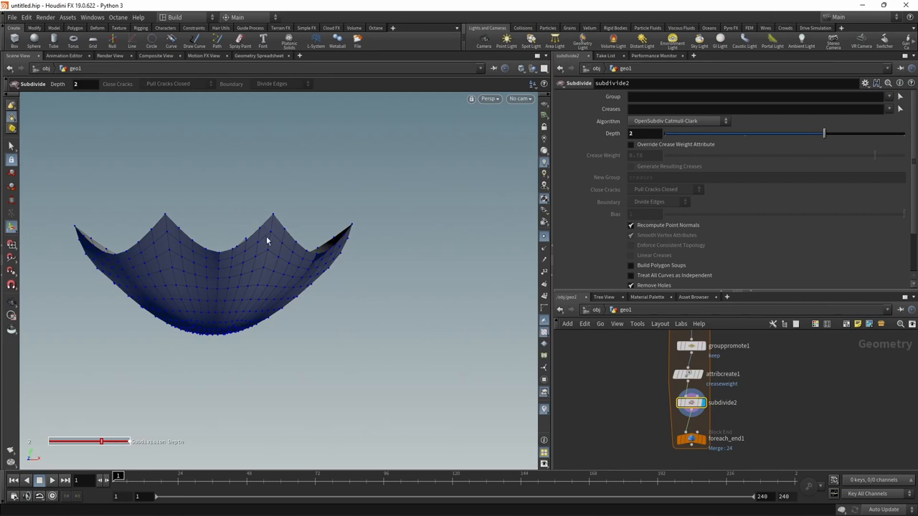
pyautogui.moveTo(289, 232)
pyautogui.mouseDown()
pyautogui.moveTo(253, 316)
pyautogui.moveTo(231, 184)
pyautogui.moveTo(250, 206)
pyautogui.mouseUp()
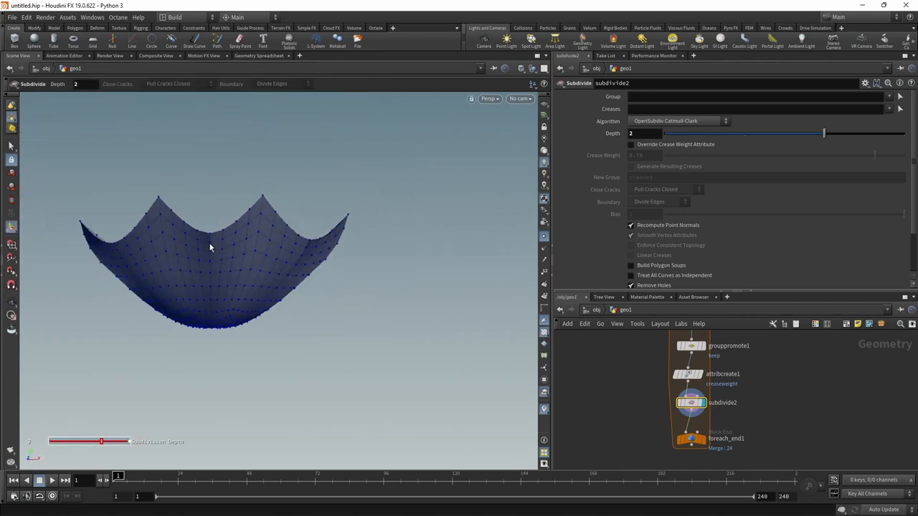
pyautogui.scroll(-3, 788, 400)
pyautogui.scroll(-2, 788, 401)
pyautogui.scroll(-2, 775, 441)
pyautogui.scroll(2, 770, 402)
pyautogui.scroll(2, 739, 421)
pyautogui.scroll(2, 727, 405)
# Step: Insert a Normal SOP between subdivide2 and foreach_end1 and check the bowl's inner surface
pyautogui.moveTo(674, 406); pyautogui.dragTo(675, 441)
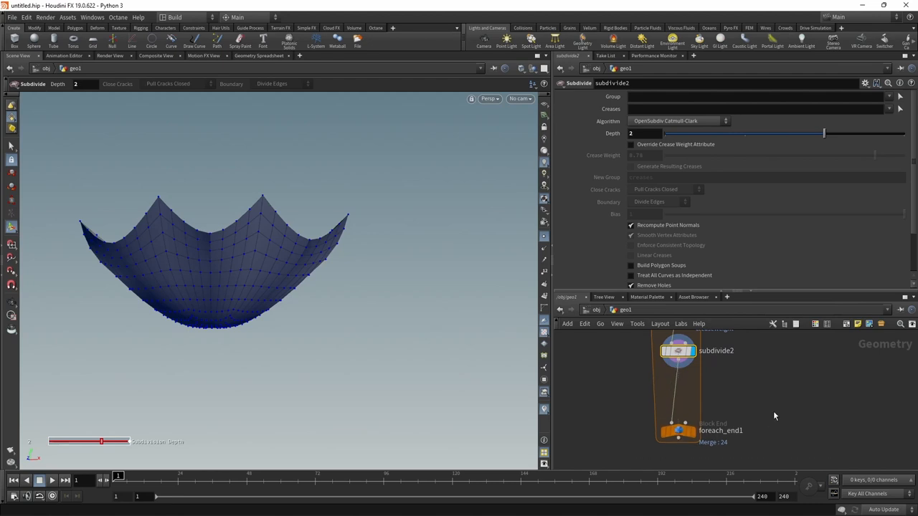
pyautogui.press('Tab')
pyautogui.write('normal')
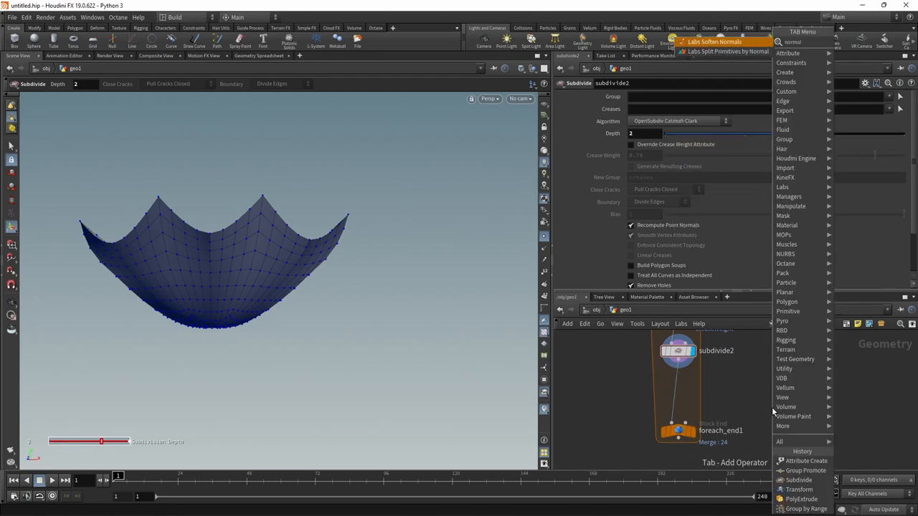
pyautogui.press('Return')
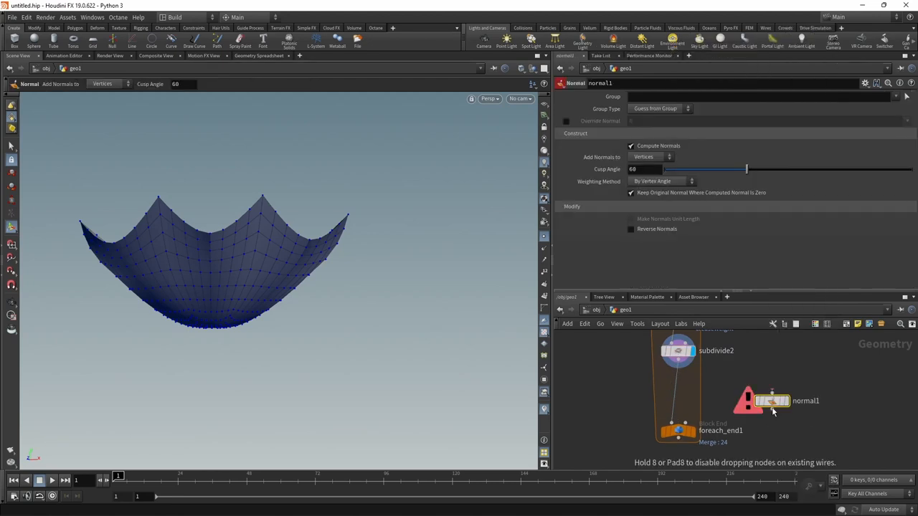
pyautogui.click(677, 391)
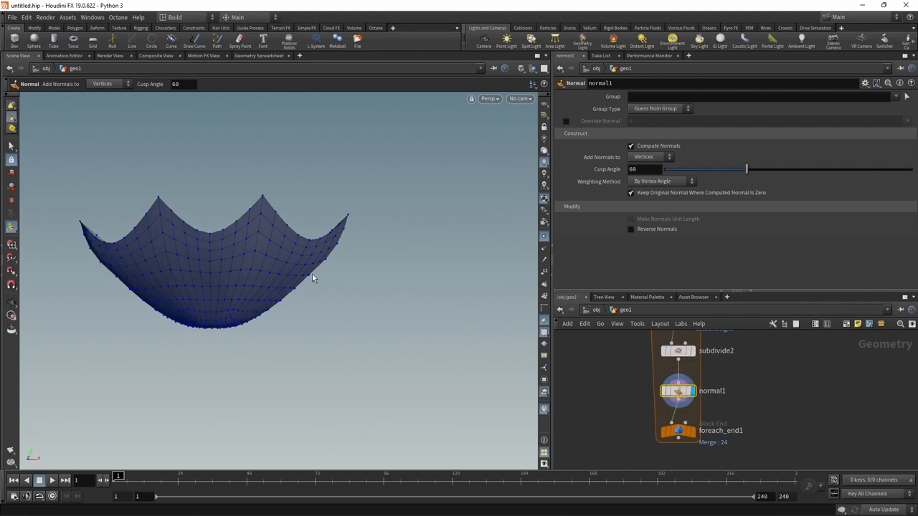
pyautogui.moveTo(313, 278); pyautogui.dragTo(269, 318)
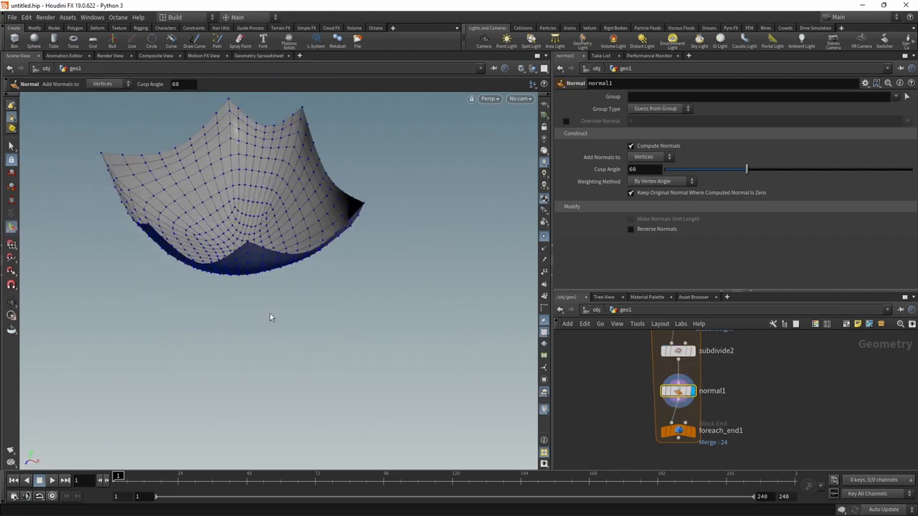
pyautogui.click(686, 400)
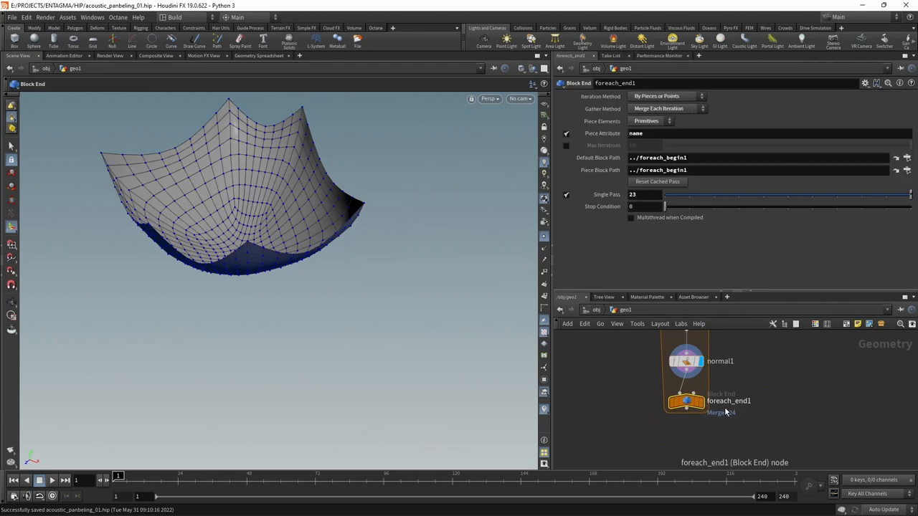
# Step: Uncheck Single Pass on foreach_end1 and orbit around the full 100-cell panel
pyautogui.click(566, 195)
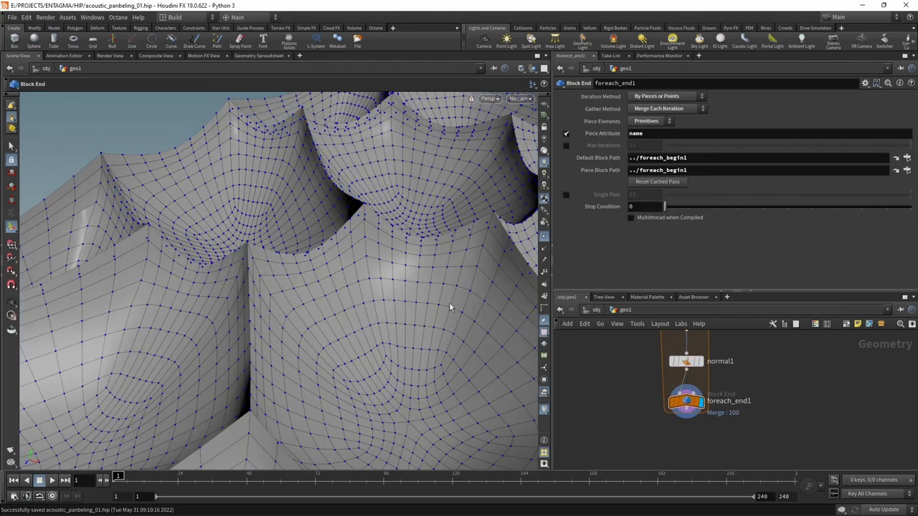
pyautogui.press('Escape')
pyautogui.moveTo(445, 302)
pyautogui.mouseDown()
pyautogui.moveTo(199, 342)
pyautogui.moveTo(421, 373)
pyautogui.moveTo(383, 236)
pyautogui.mouseUp()
pyautogui.press('Return')
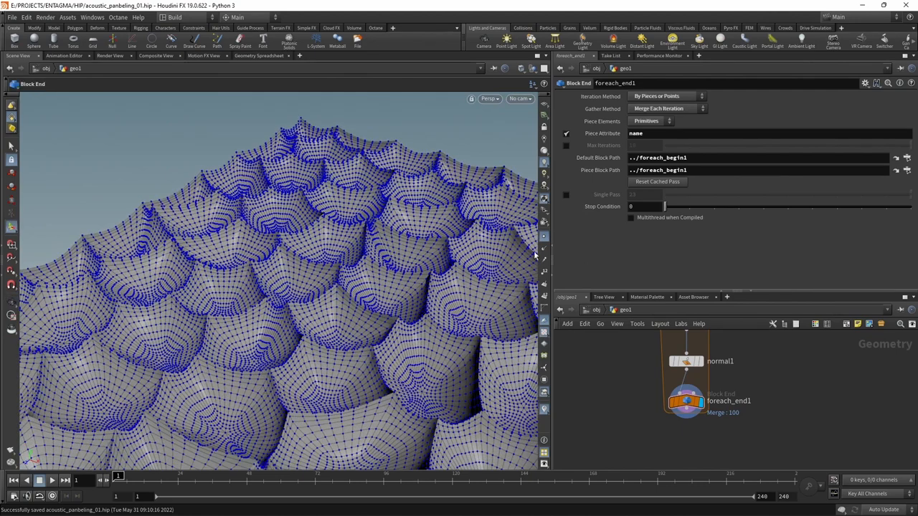
pyautogui.press('Escape')
pyautogui.moveTo(416, 287)
pyautogui.mouseDown()
pyautogui.moveTo(322, 273)
pyautogui.moveTo(289, 249)
pyautogui.moveTo(338, 264)
pyautogui.moveTo(365, 198)
pyautogui.moveTo(272, 350)
pyautogui.moveTo(382, 183)
pyautogui.mouseUp()
pyautogui.scroll(3, 373, 230)
pyautogui.scroll(3, 373, 215)
pyautogui.press('Return')
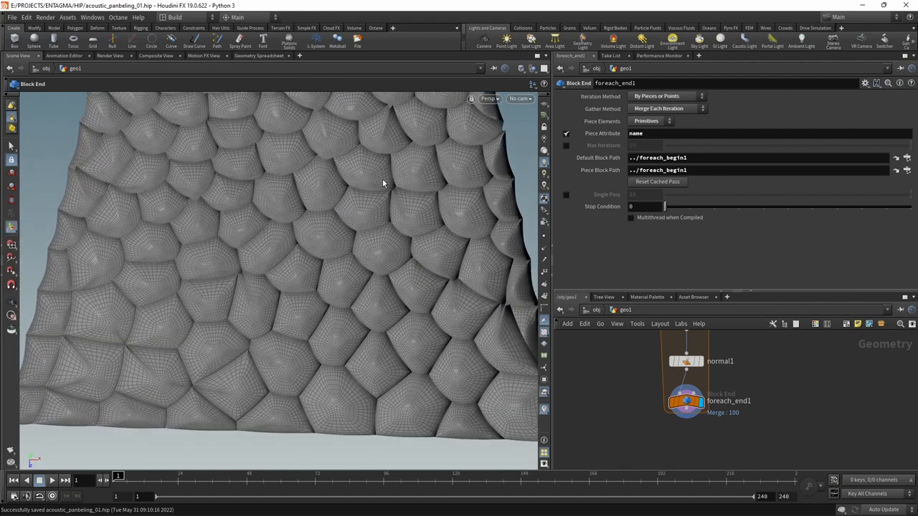
pyautogui.moveTo(307, 313)
pyautogui.mouseDown()
pyautogui.moveTo(334, 301)
pyautogui.moveTo(320, 301)
pyautogui.mouseUp()
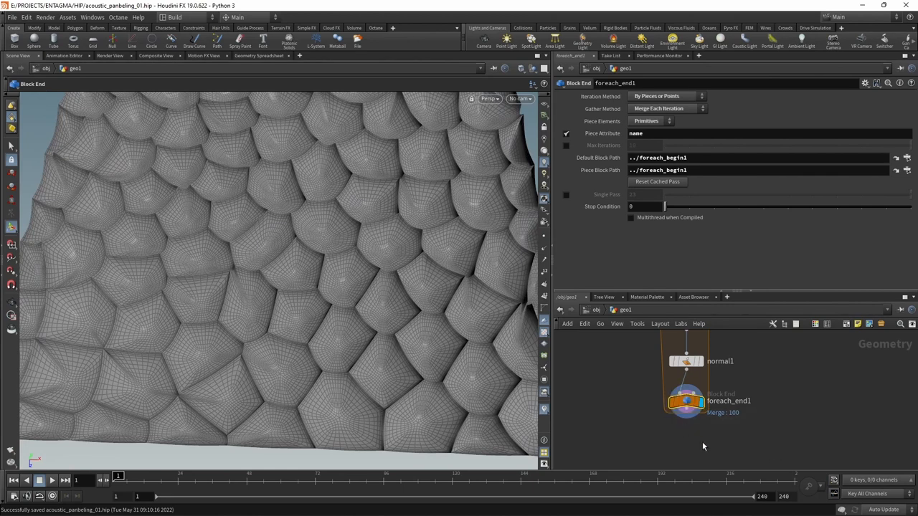
pyautogui.press('Tab')
pyautogui.write('fuse')
# Step: Add fuse1 after foreach_end1, then attribblur1 with 4 blurring iterations
pyautogui.press('Return')
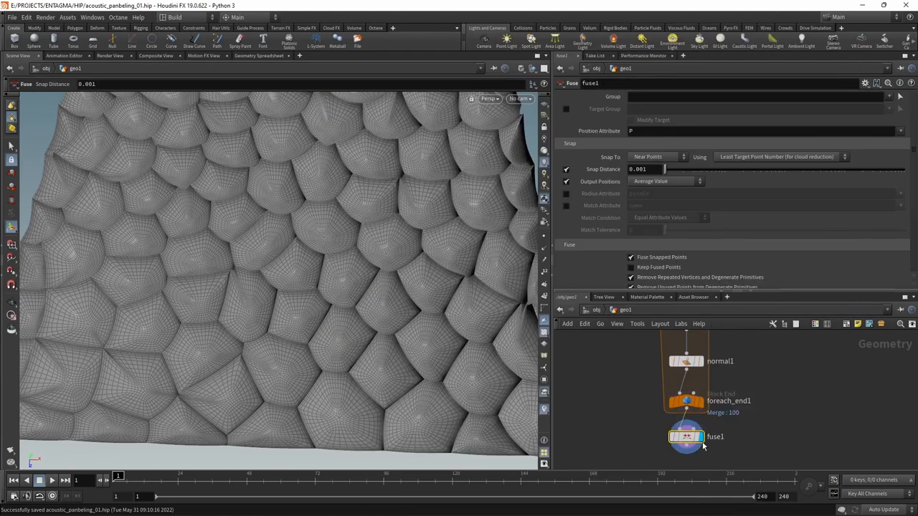
pyautogui.click(686, 437)
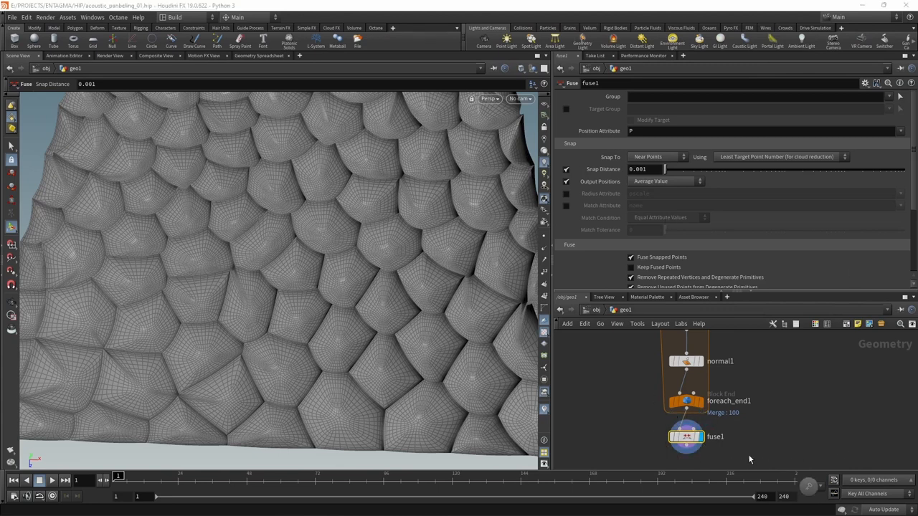
pyautogui.moveTo(772, 441); pyautogui.dragTo(748, 425, button='middle')
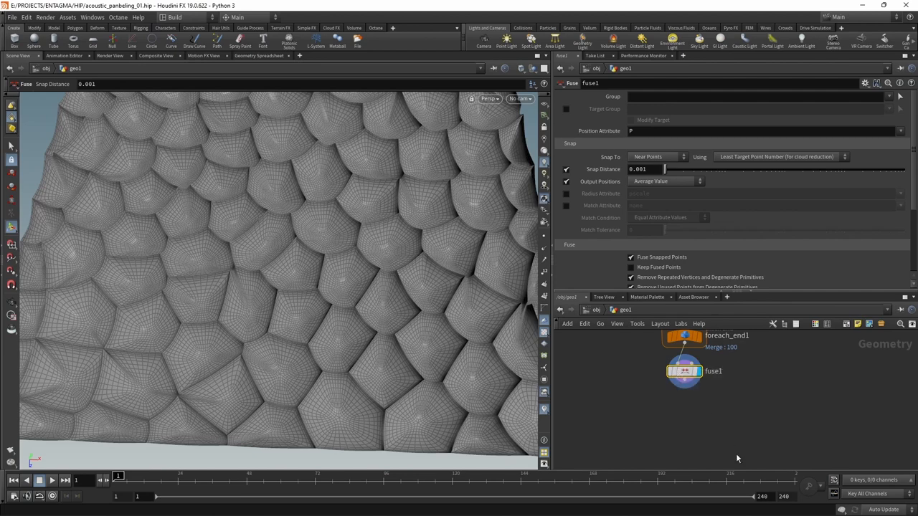
pyautogui.press('Tab')
pyautogui.write('attriblur')
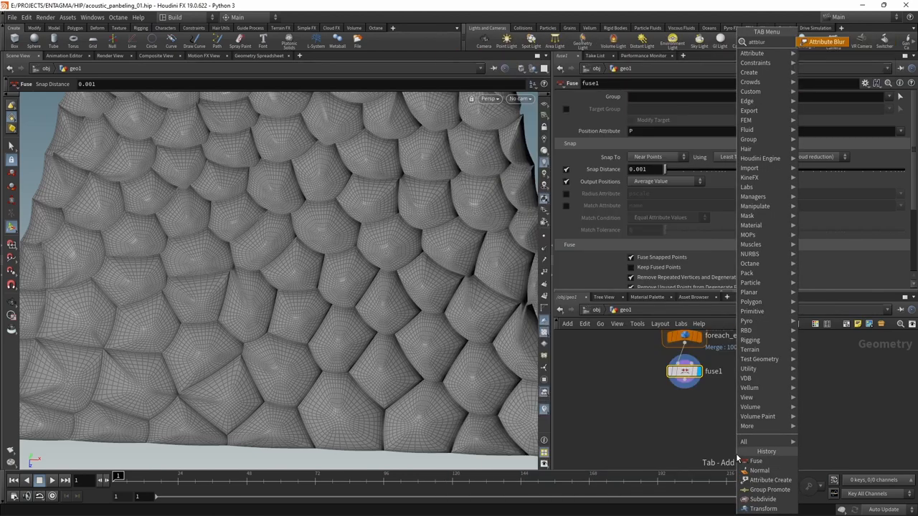
pyautogui.press('Return')
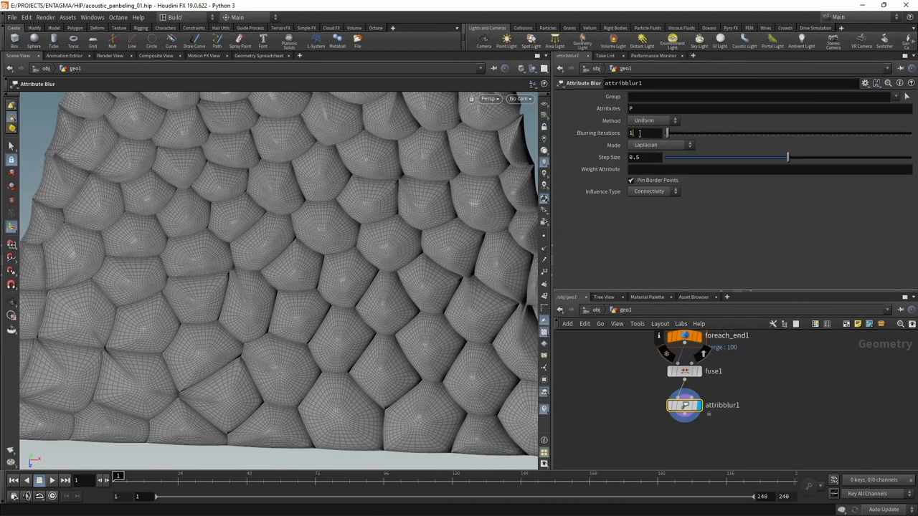
pyautogui.write('4')
pyautogui.press('Return')
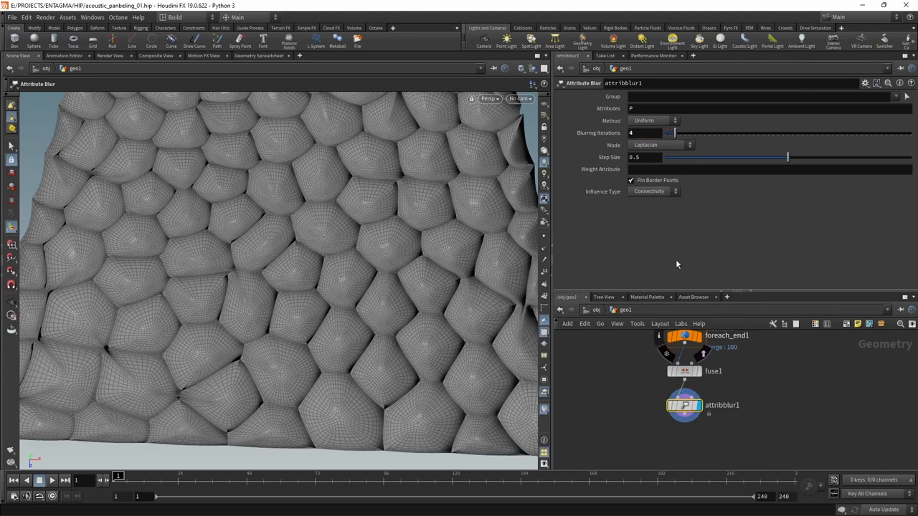
pyautogui.keyDown('alt'); pyautogui.moveTo(450, 328); pyautogui.dragTo(712, 446); pyautogui.keyUp('alt')
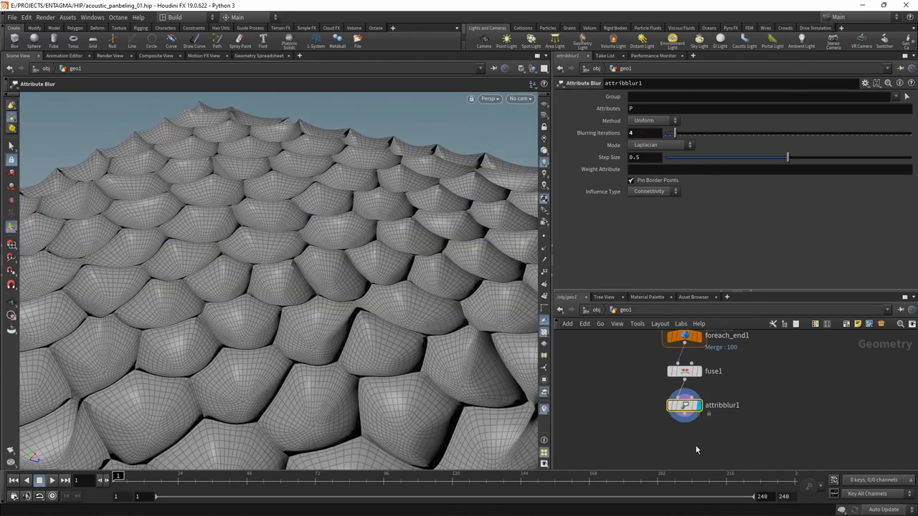
pyautogui.press('Tab')
pyautogui.write('normal')
# Step: Add normal2 after attribblur1, inspect the panel and save the scene
pyautogui.press('Return')
pyautogui.press('Escape')
pyautogui.moveTo(288, 300); pyautogui.dragTo(338, 322)
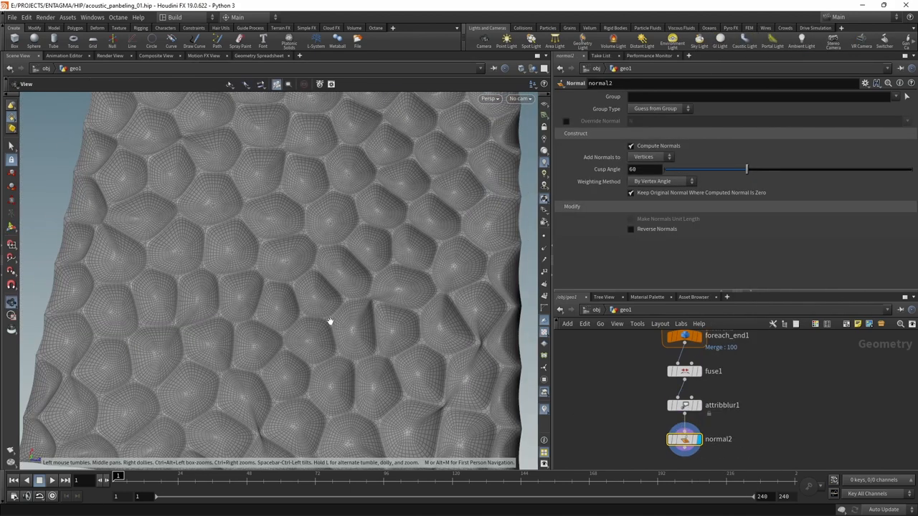
pyautogui.press('Return')
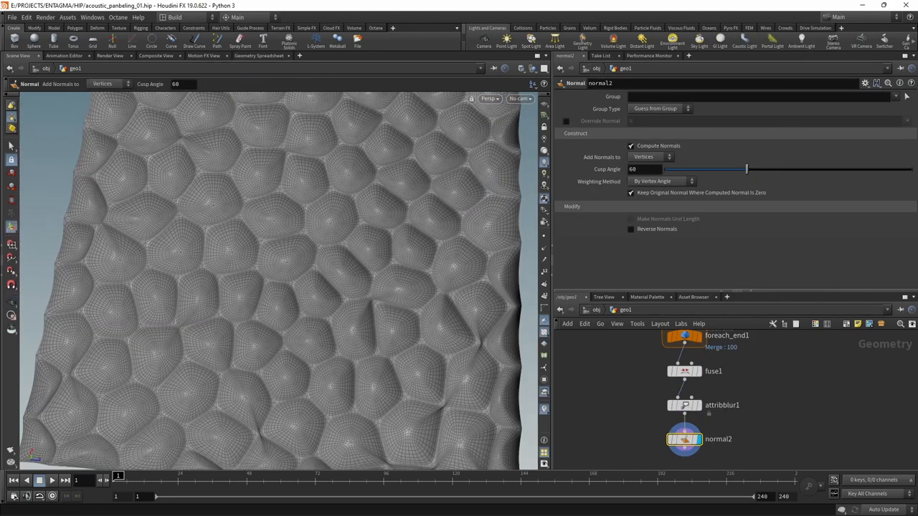
pyautogui.scroll(-3, 371, 294)
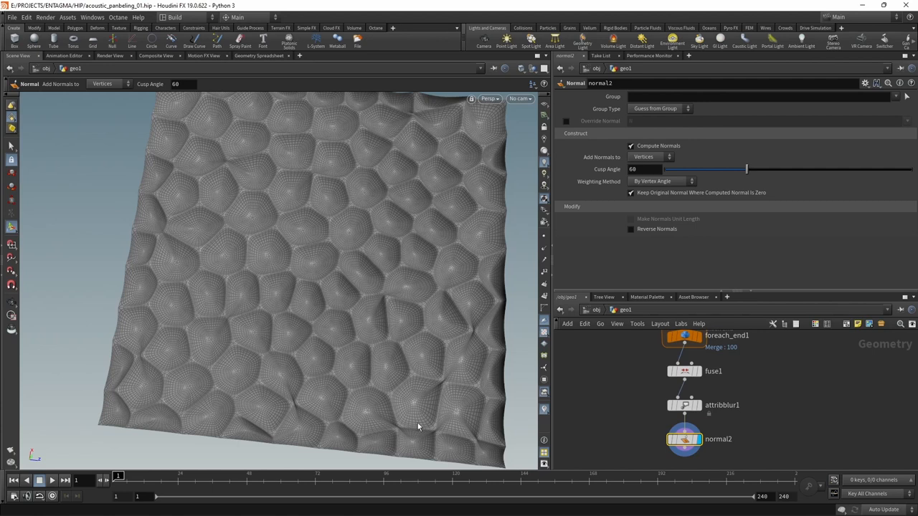
pyautogui.press('Escape')
pyautogui.moveTo(426, 292)
pyautogui.mouseDown()
pyautogui.moveTo(390, 304)
pyautogui.moveTo(406, 324)
pyautogui.moveTo(389, 317)
pyautogui.moveTo(383, 332)
pyautogui.mouseUp()
pyautogui.press('Return')
pyautogui.hotkey('ctrl', 's')
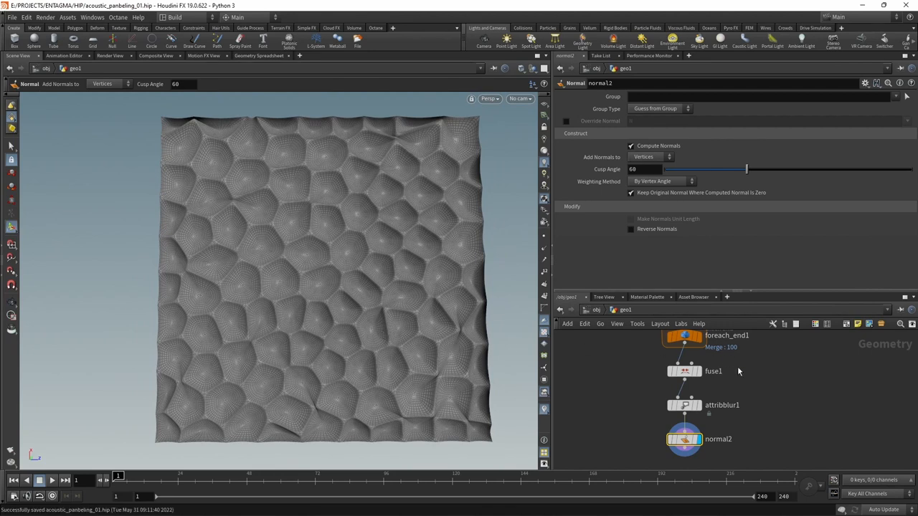
# Step: Add a Null node below normal2 to end the chain
pyautogui.moveTo(758, 439); pyautogui.dragTo(749, 378, button='middle')
pyautogui.rightClick(683, 382)
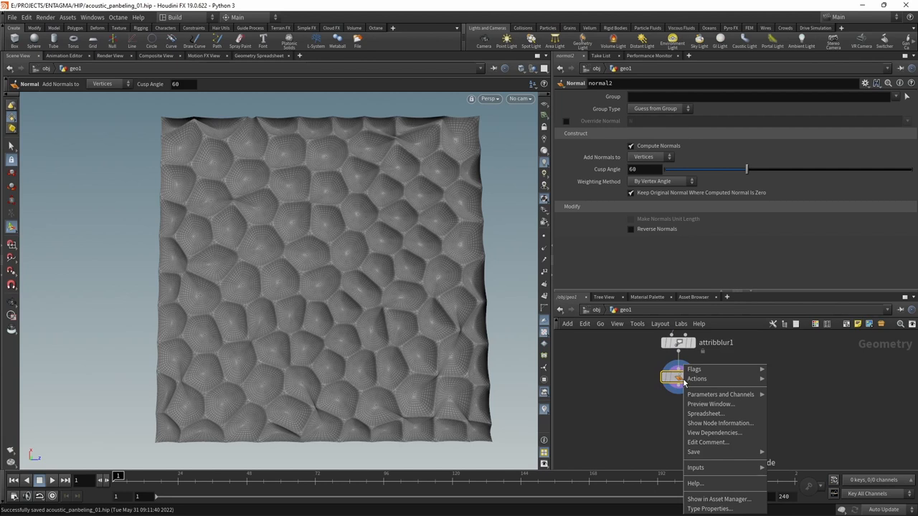
pyautogui.press('Escape')
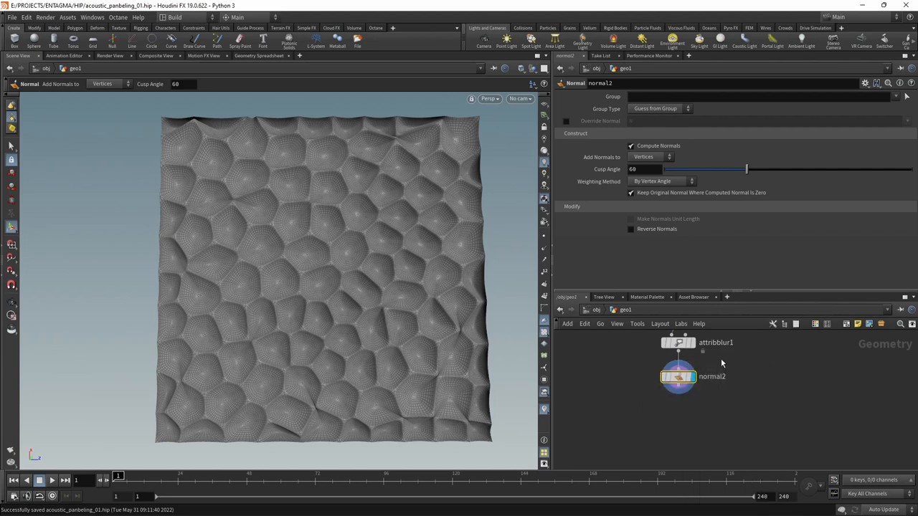
pyautogui.press('Tab')
pyautogui.write('nu')
pyautogui.press('Return')
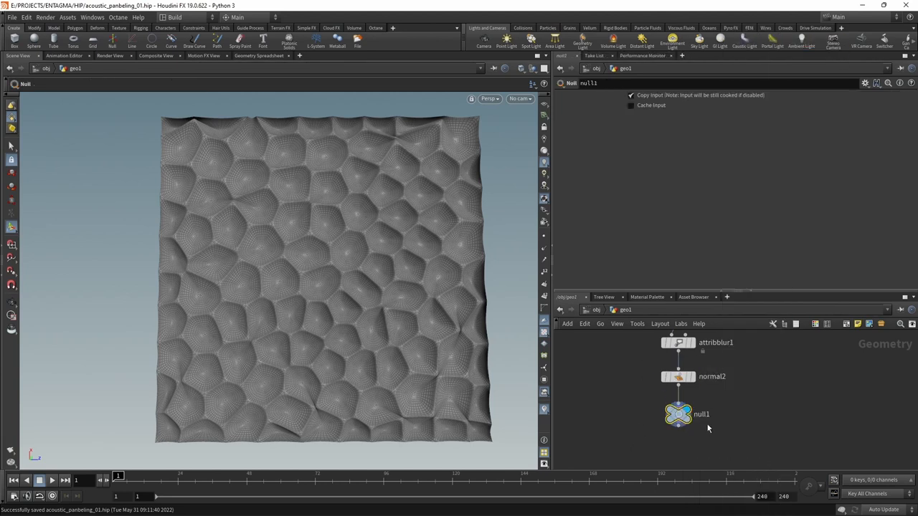
# Step: Rename the end null node to OUT
pyautogui.doubleClick(701, 416)
pyautogui.write('OUT')
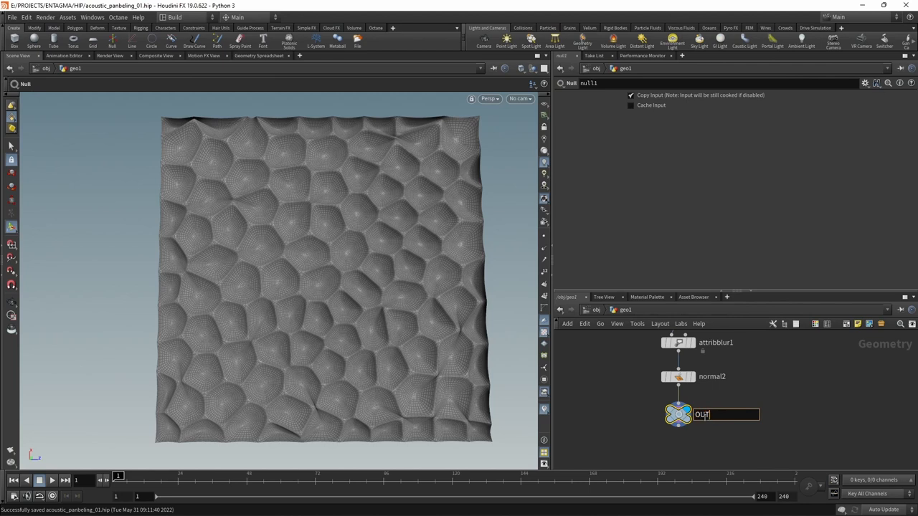
pyautogui.press('Return')
# Step: Save OUT's geometry as acoustic_paneling_01.abc (Alembic filter) in the project HIP folder
pyautogui.rightClick(682, 415)
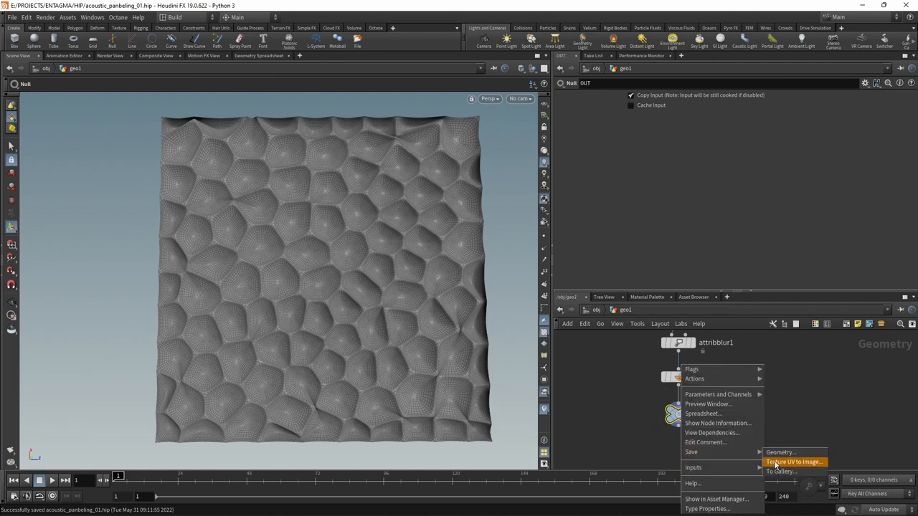
pyautogui.click(818, 464)
pyautogui.click(840, 464)
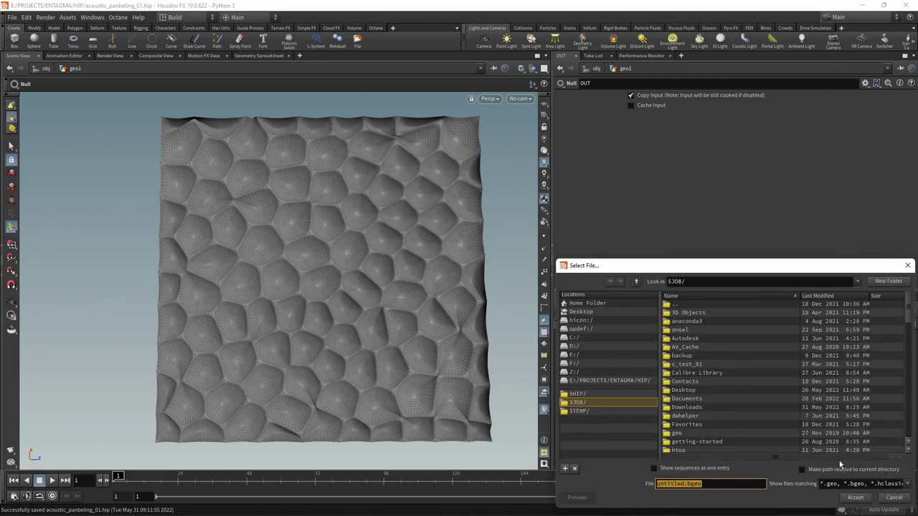
pyautogui.click(589, 381)
pyautogui.doubleClick(713, 485)
pyautogui.write('aneling_01')
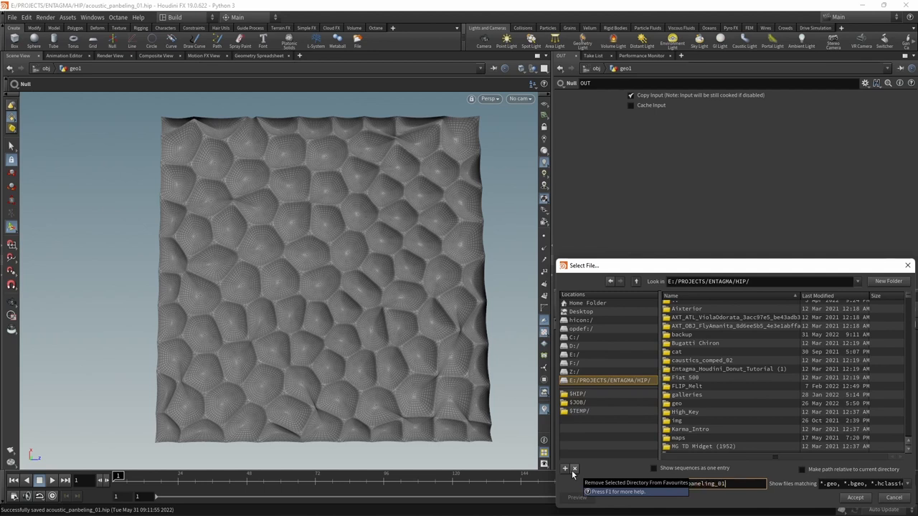
pyautogui.write('.abc')
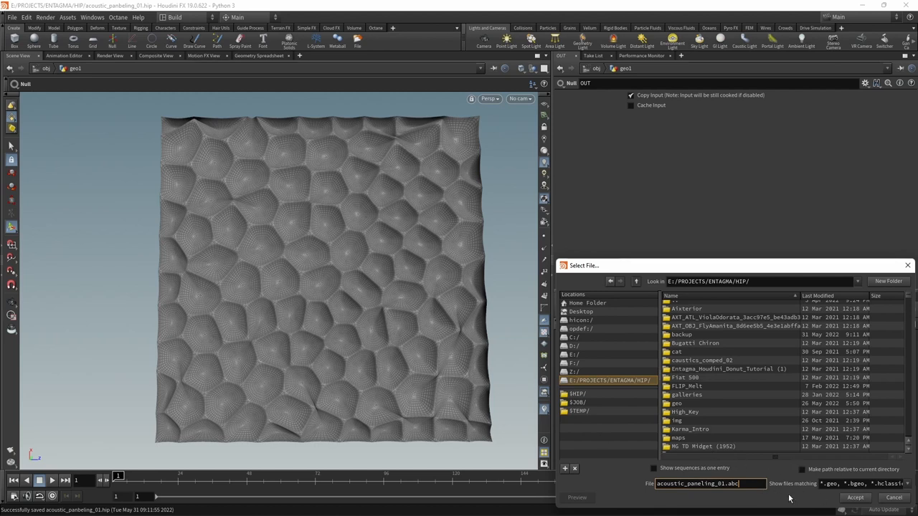
pyautogui.click(910, 485)
pyautogui.click(844, 17)
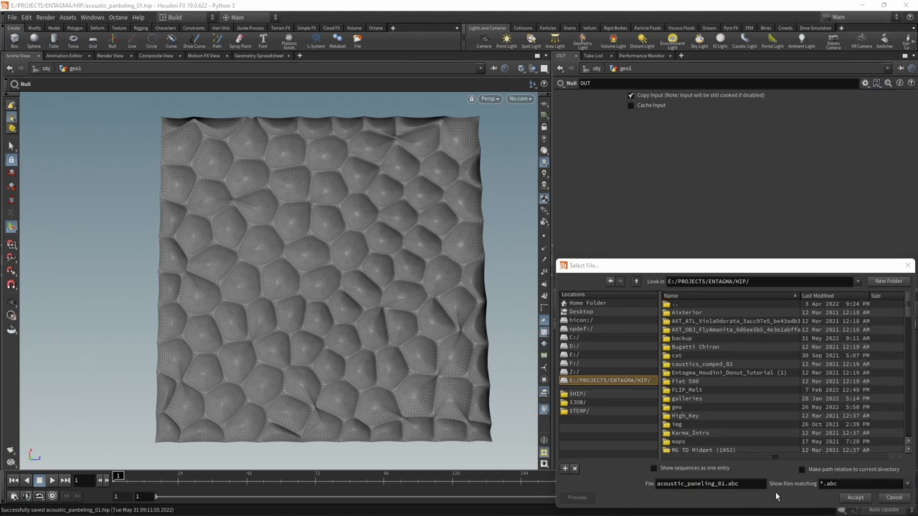
pyautogui.click(848, 500)
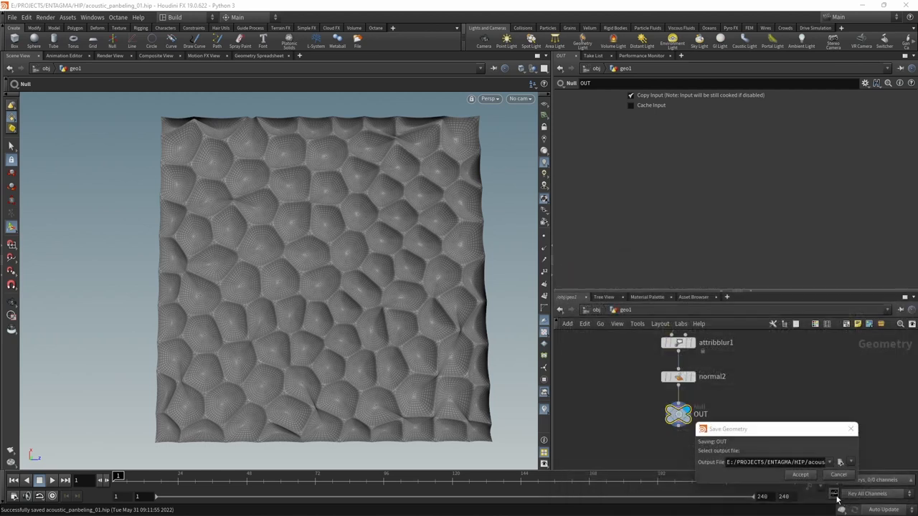
pyautogui.click(801, 476)
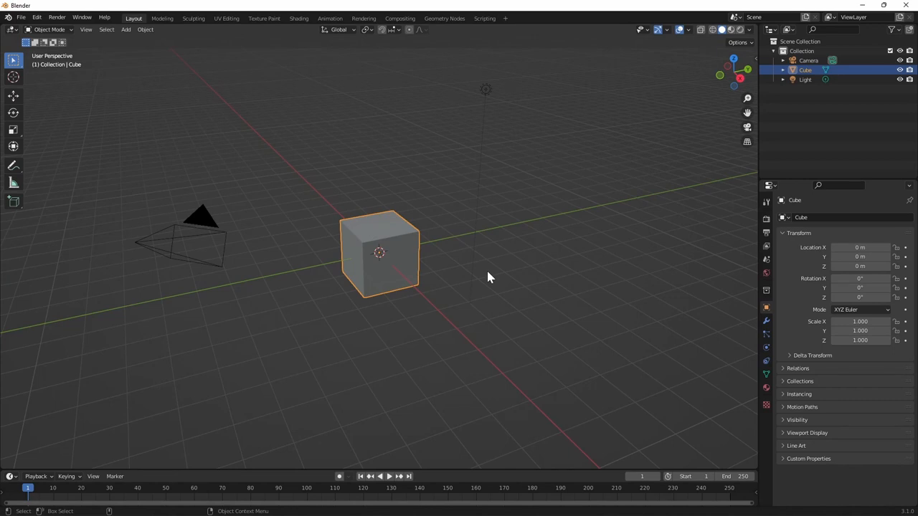
# Step: Delete the default cube and light, leaving only the camera
pyautogui.press('Delete')
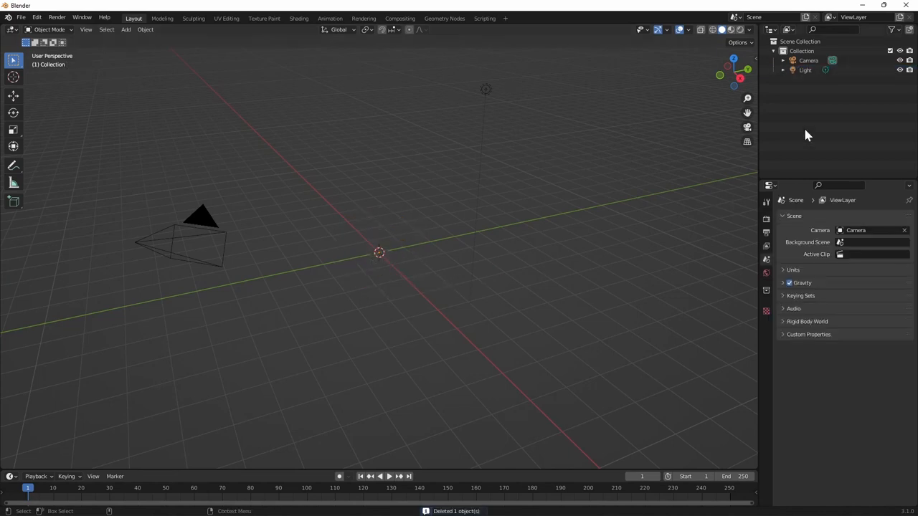
pyautogui.click(802, 70)
pyautogui.press('Delete')
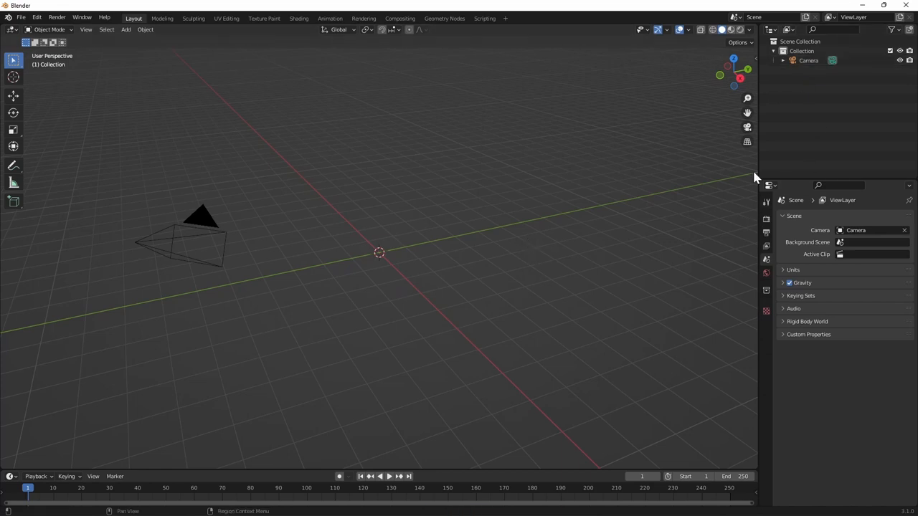
# Step: Split the 3D view vertically and make the right area a World shader editor
pyautogui.rightClick(758, 123)
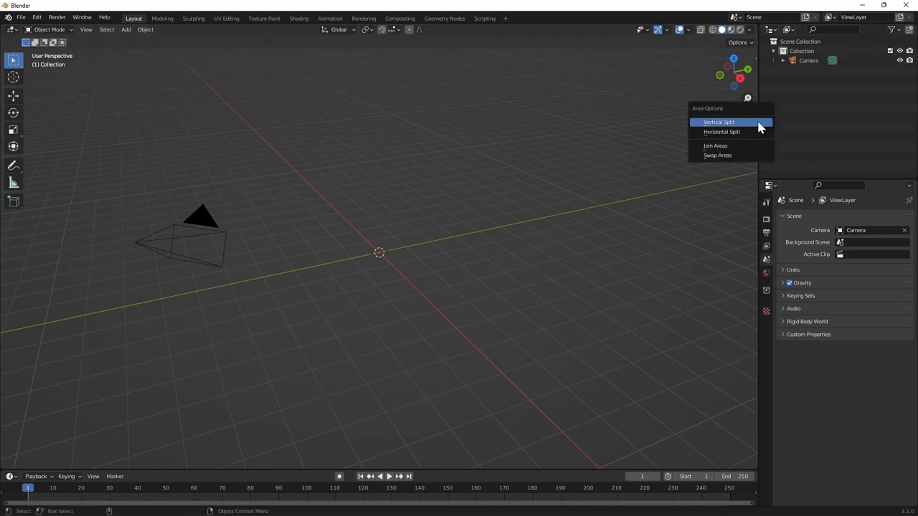
pyautogui.click(760, 127)
pyautogui.click(406, 180)
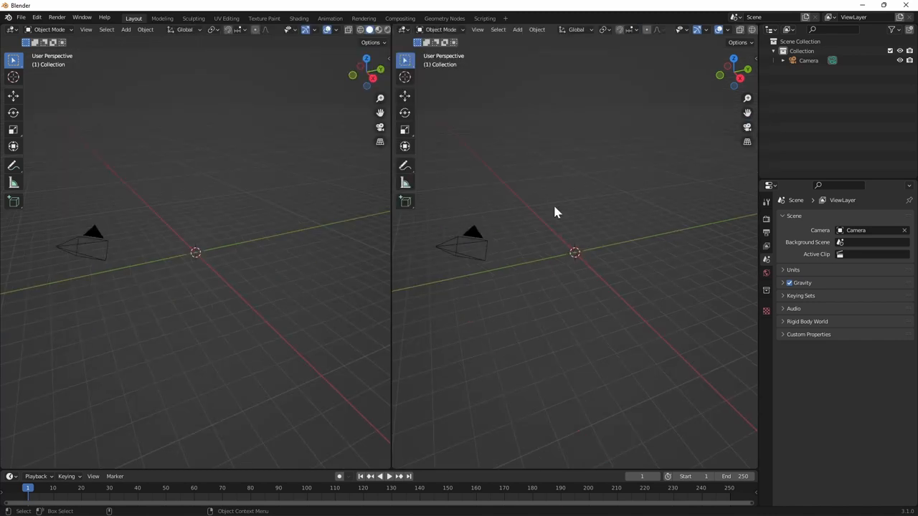
pyautogui.click(406, 30)
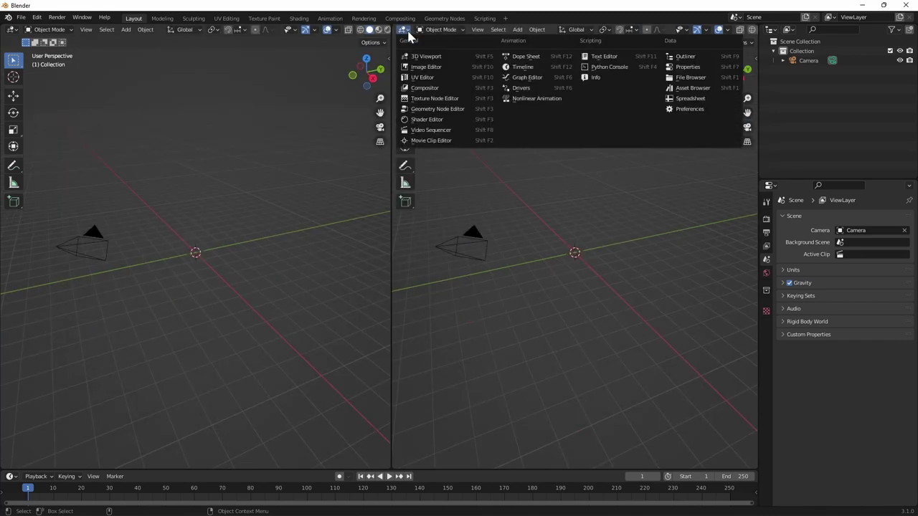
pyautogui.click(446, 130)
pyautogui.click(449, 30)
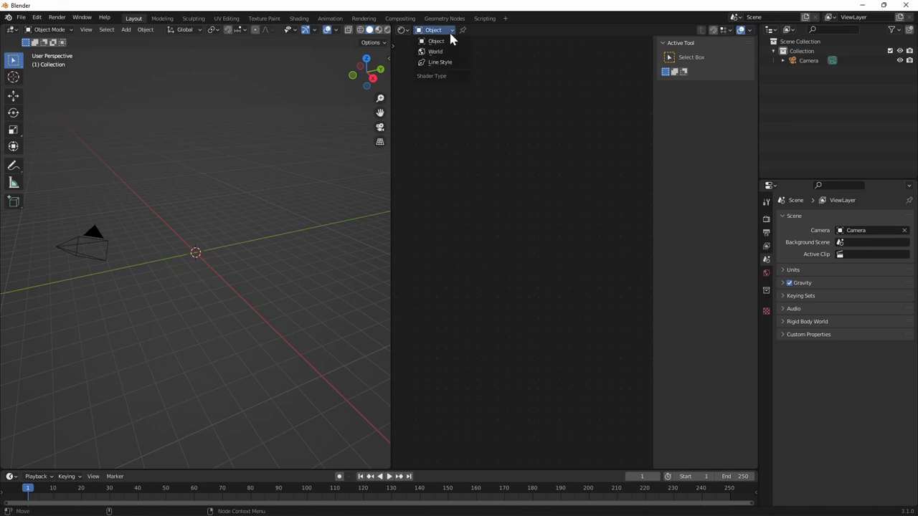
pyautogui.click(446, 52)
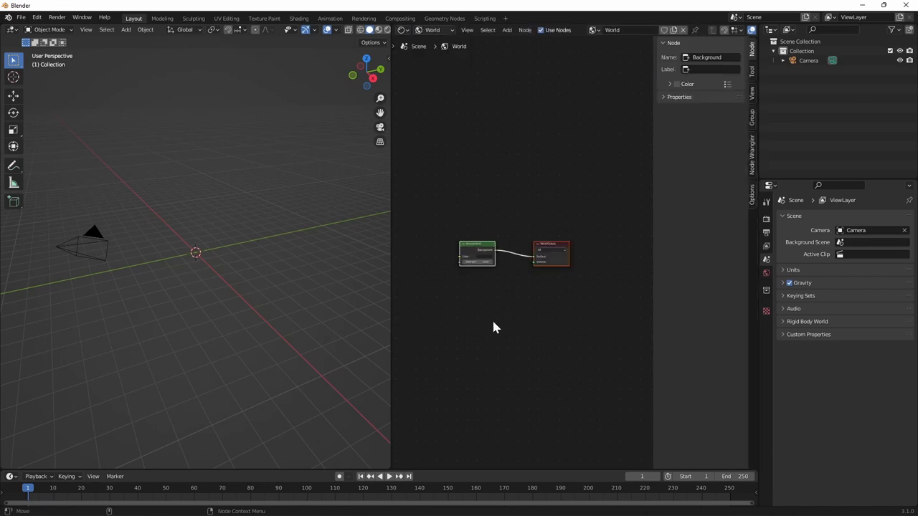
# Step: Add an Environment Texture node and link its colour into the world Background
pyautogui.click(507, 29)
pyautogui.moveTo(523, 84)
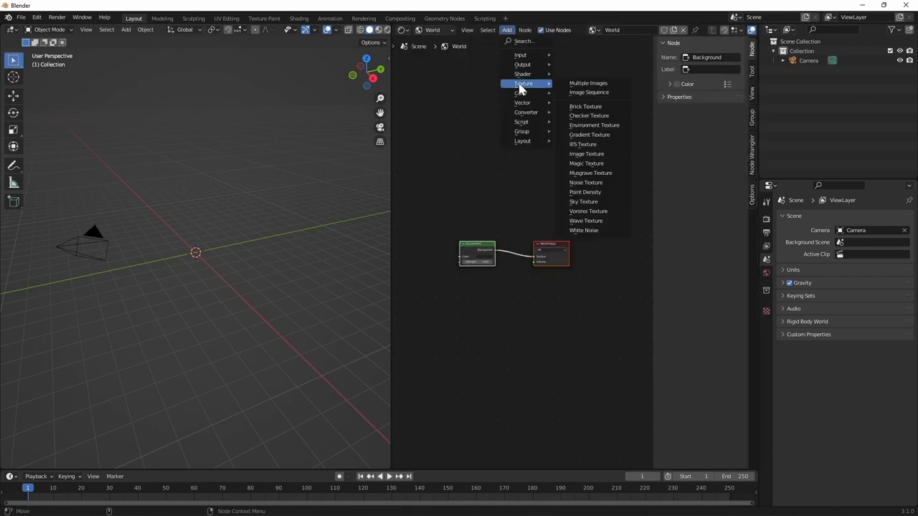
pyautogui.click(594, 125)
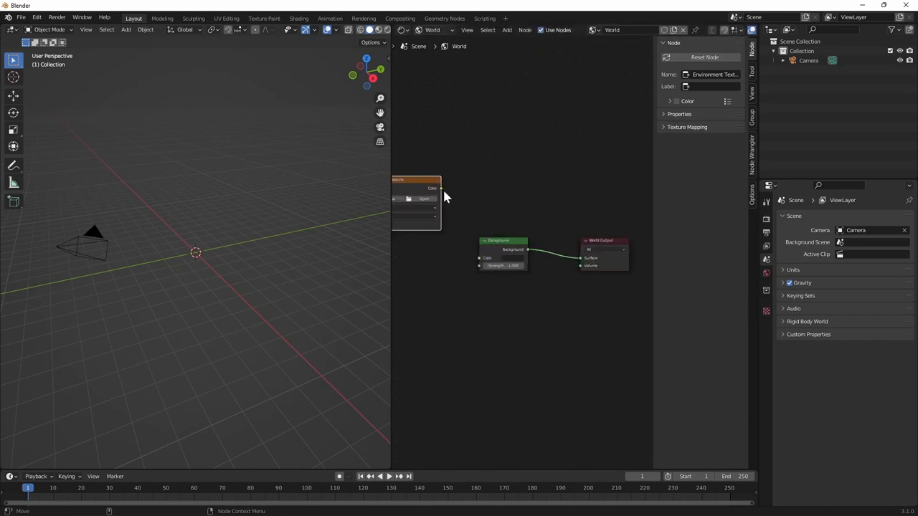
pyautogui.scroll(1, 539, 191)
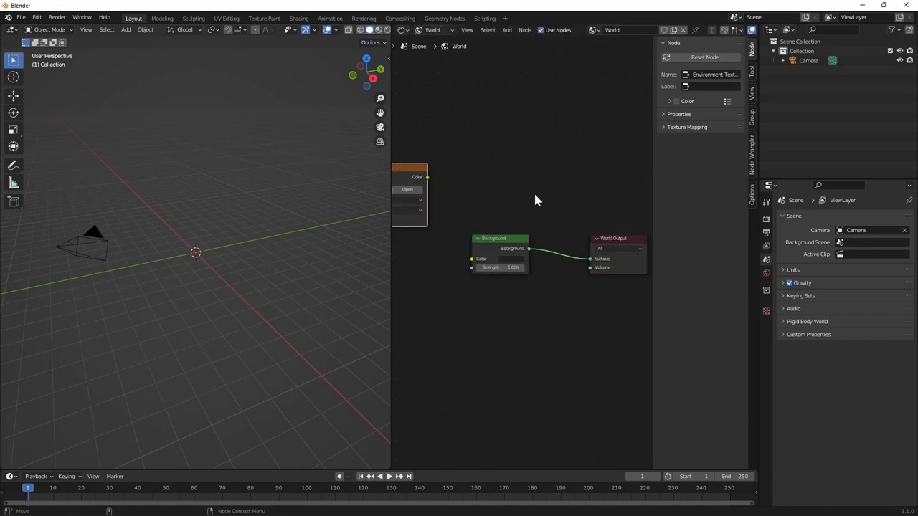
pyautogui.scroll(1, 533, 200)
pyautogui.moveTo(463, 172); pyautogui.dragTo(516, 267)
pyautogui.scroll(1, 442, 311)
pyautogui.moveTo(488, 204); pyautogui.dragTo(485, 265)
# Step: Load WinterForest_Ref.hdr from the project HIP folder into the environment texture
pyautogui.click(499, 289)
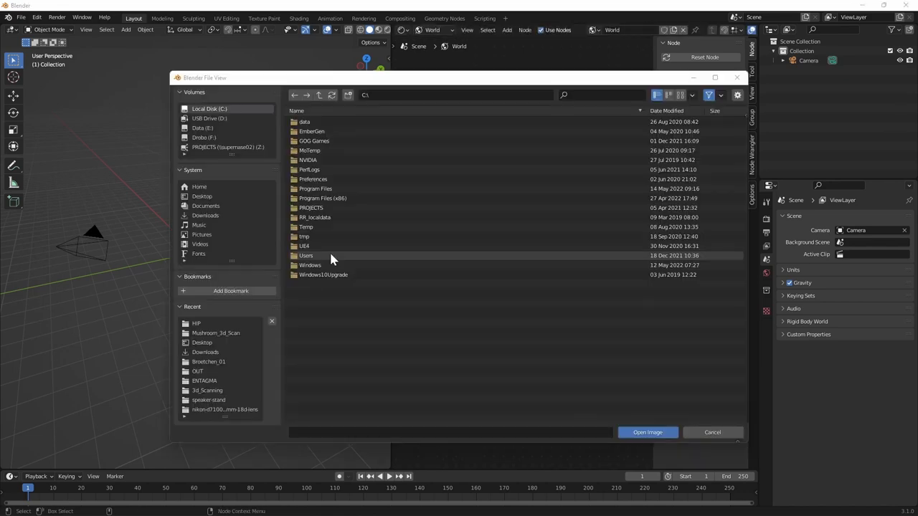
pyautogui.doubleClick(311, 207)
pyautogui.doubleClick(317, 140)
pyautogui.doubleClick(343, 129)
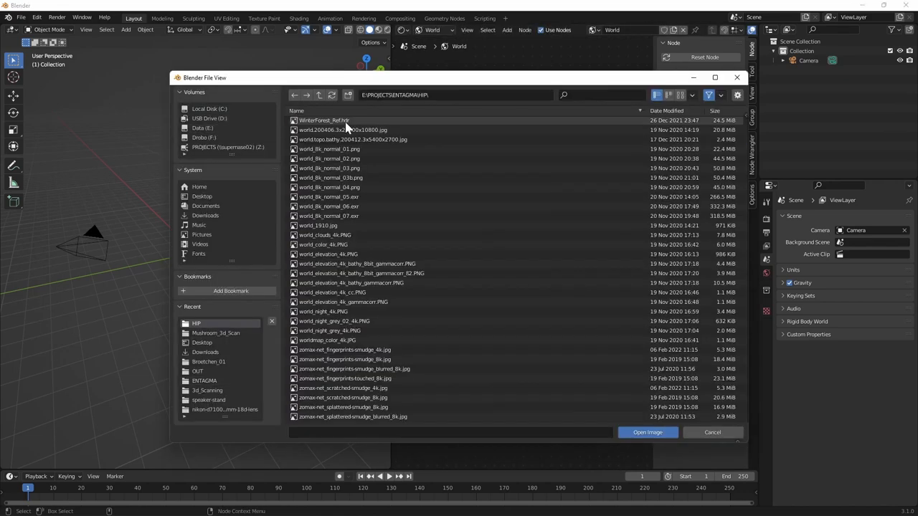
pyautogui.click(345, 124)
pyautogui.click(649, 433)
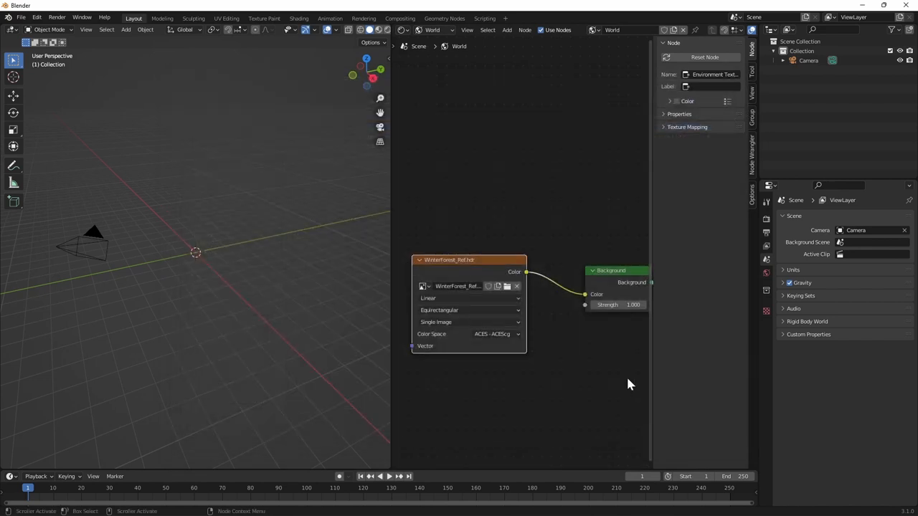
pyautogui.click(433, 30)
# Step: Switch back to Object shaders and import the gabc panel Alembic from the PROJECTS folder
pyautogui.click(435, 42)
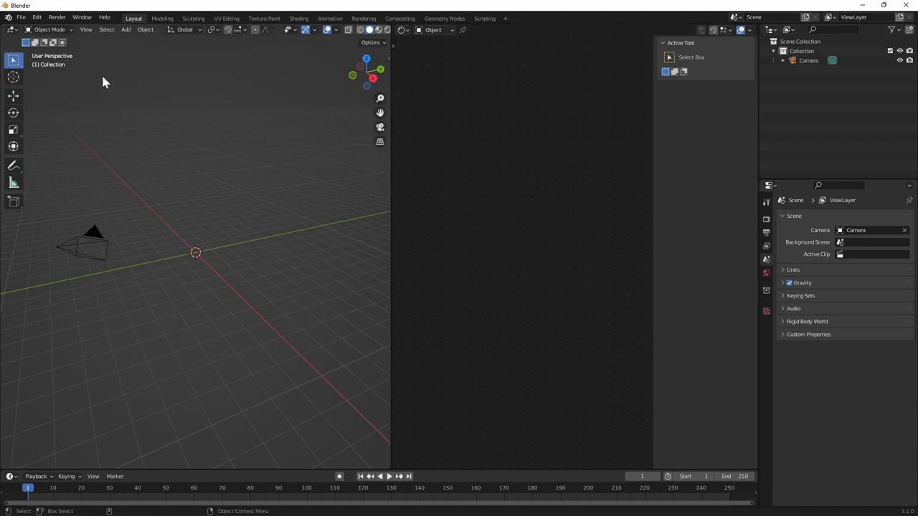
pyautogui.click(21, 17)
pyautogui.moveTo(37, 146)
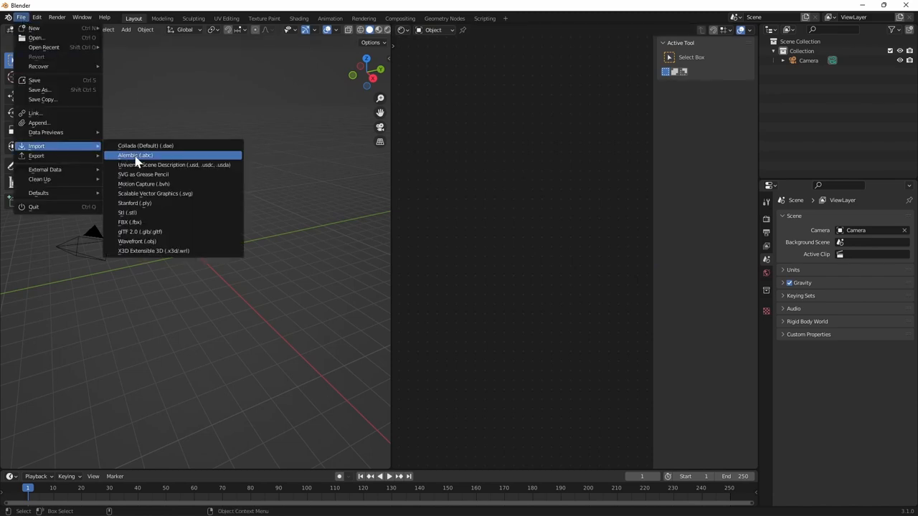
pyautogui.click(137, 156)
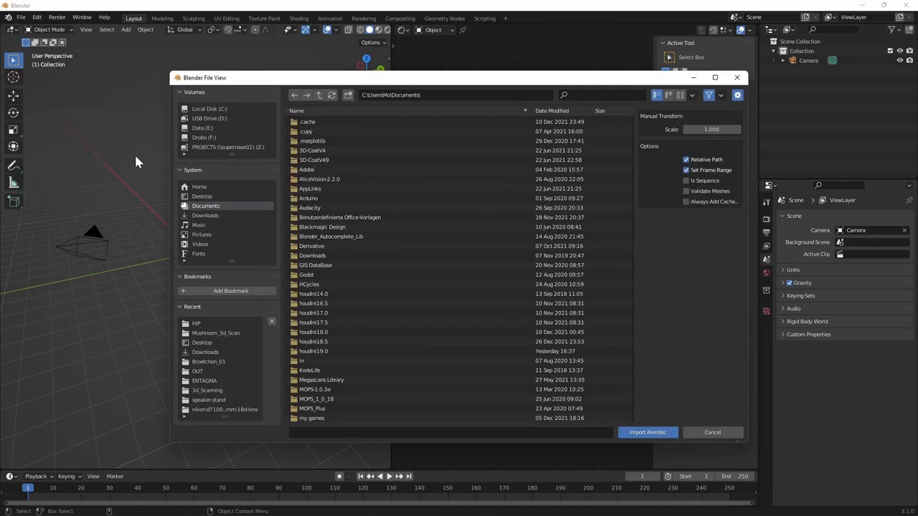
pyautogui.click(204, 127)
pyautogui.click(307, 151)
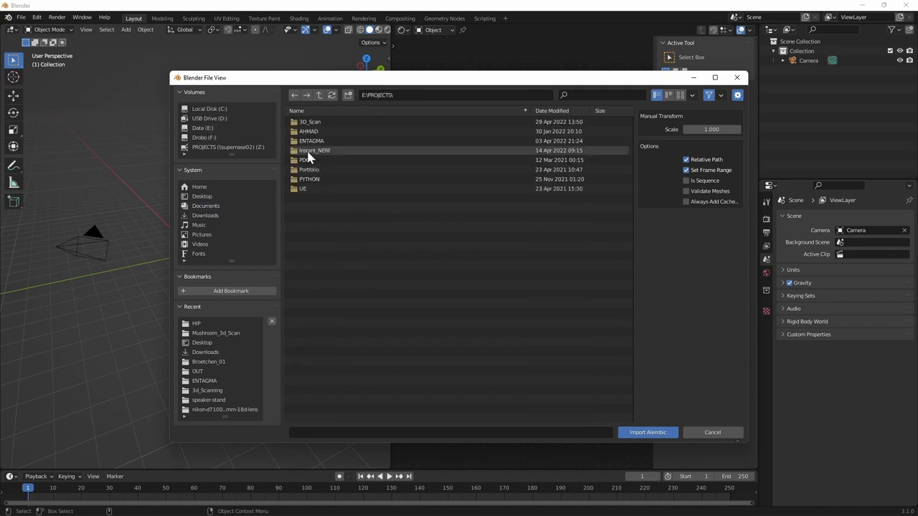
pyautogui.doubleClick(316, 143)
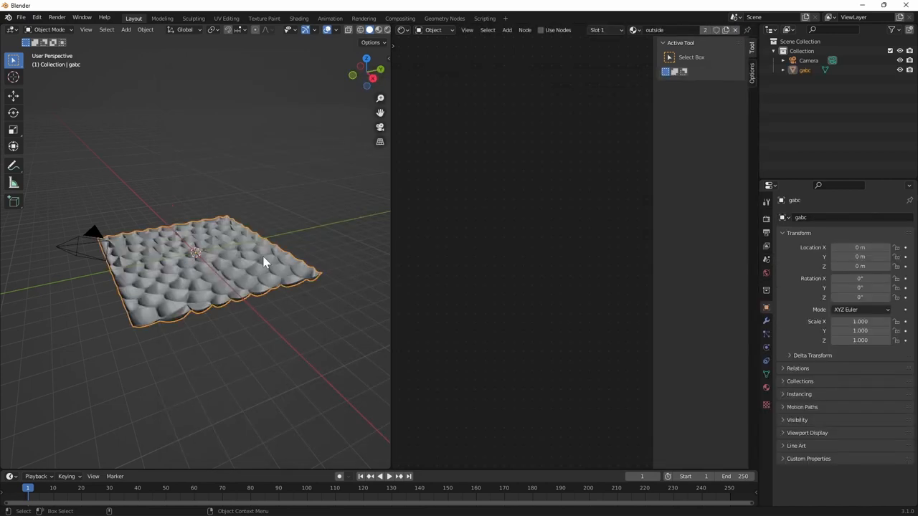
# Step: Rotate the imported panel 90° on X to stand upright and show its material settings
pyautogui.moveTo(213, 252); pyautogui.dragTo(47, 127, button='middle')
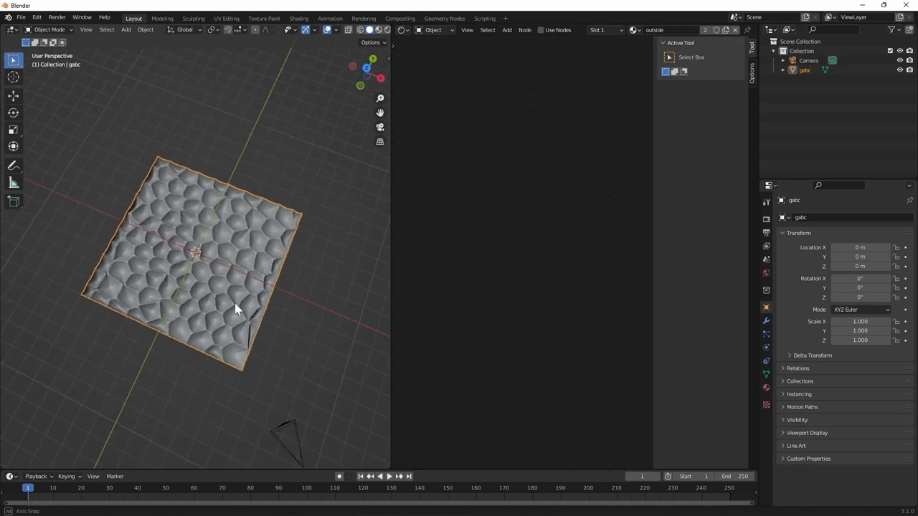
pyautogui.click(13, 112)
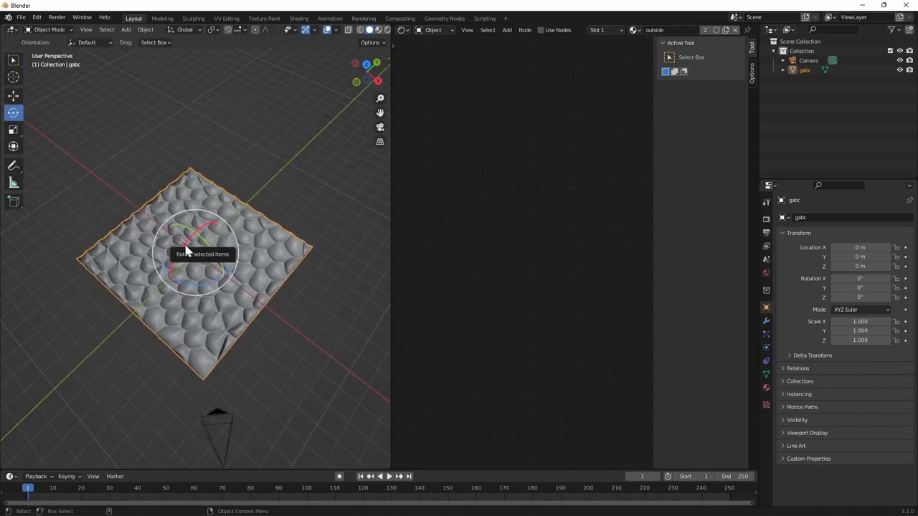
pyautogui.moveTo(185, 248)
pyautogui.mouseDown()
pyautogui.moveTo(175, 272)
pyautogui.moveTo(188, 257)
pyautogui.mouseUp()
pyautogui.moveTo(242, 236); pyautogui.dragTo(208, 235, button='middle')
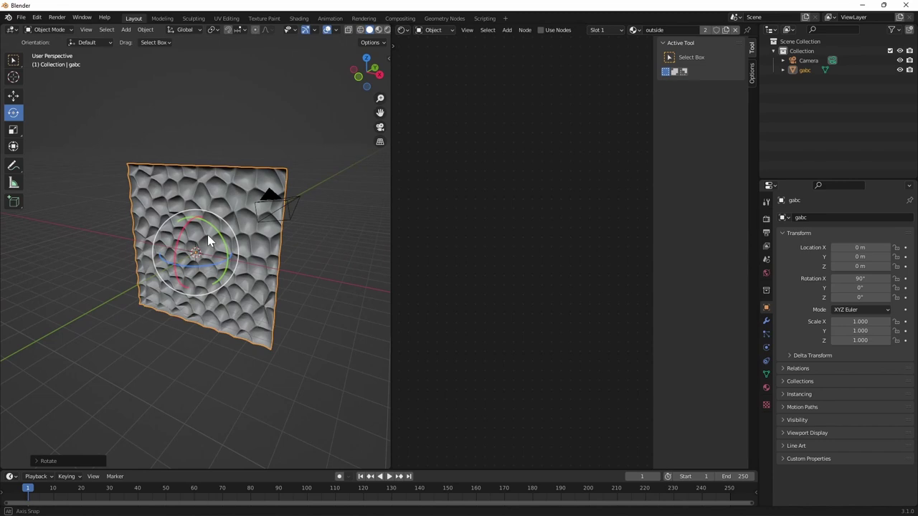
pyautogui.click(766, 388)
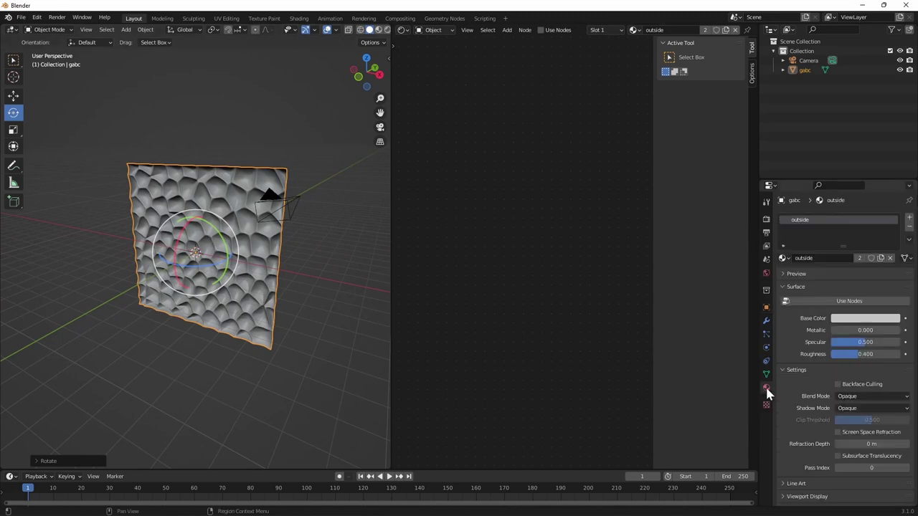
# Step: Enable Use Nodes on the outside material and save as acoustic_paneling_render_01.blend
pyautogui.click(845, 302)
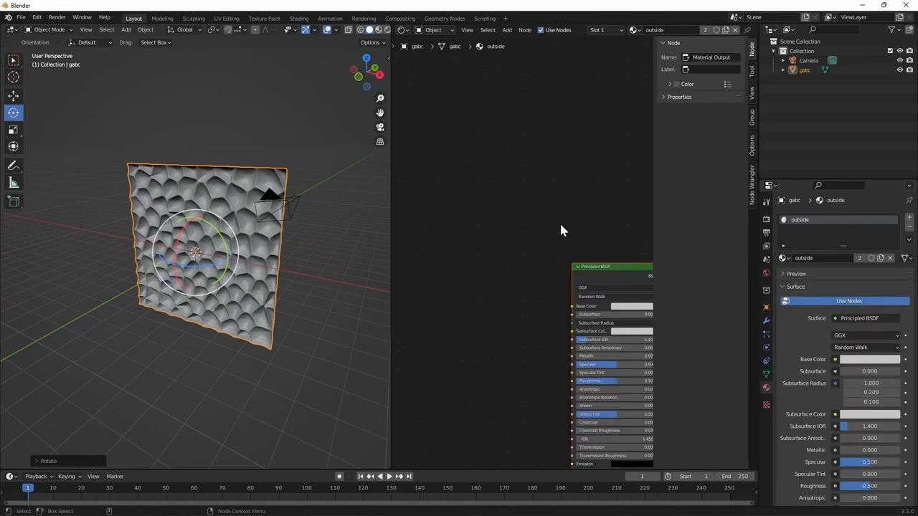
pyautogui.scroll(1, 561, 230)
pyautogui.moveTo(517, 170); pyautogui.dragTo(480, 156, button='middle')
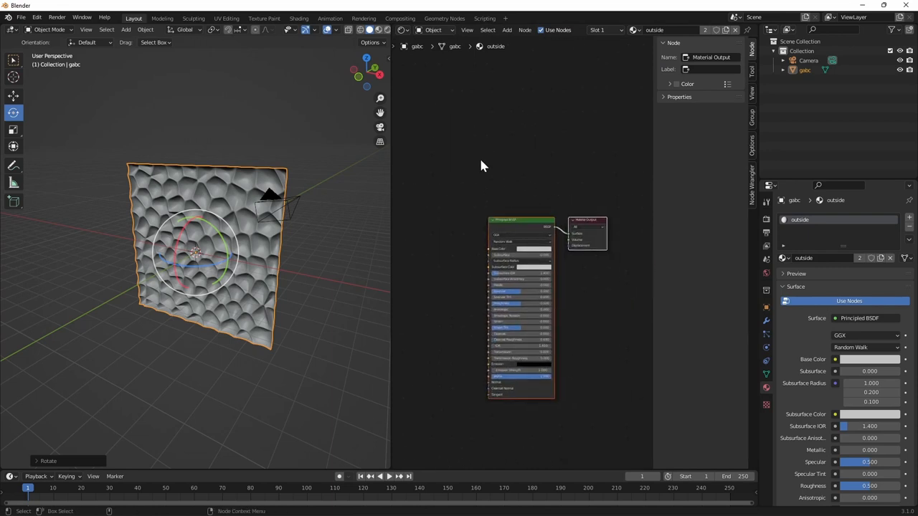
pyautogui.click(586, 371)
pyautogui.hotkey('ctrl', 's')
pyautogui.press('Return')
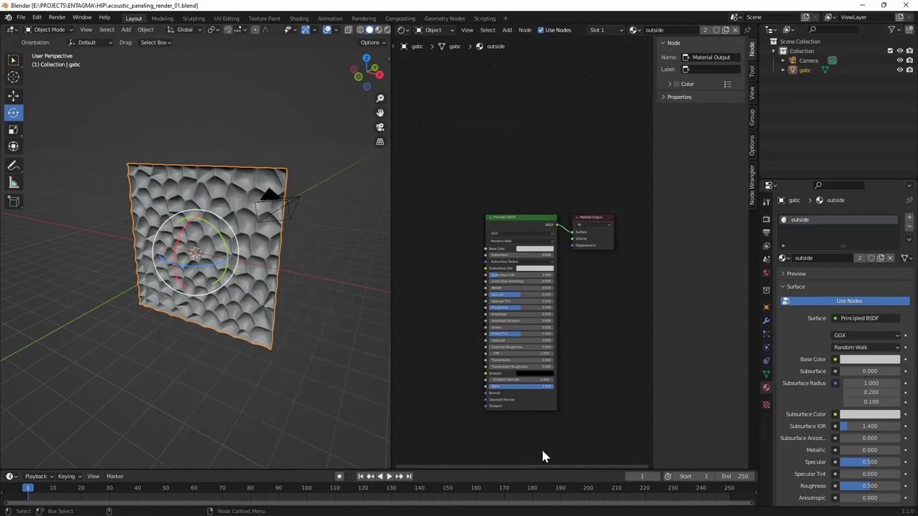
# Step: Add a Displacement node below the BSDF feeding the Material Output
pyautogui.click(507, 30)
pyautogui.click(524, 43)
pyautogui.write('disp')
pyautogui.press('Return')
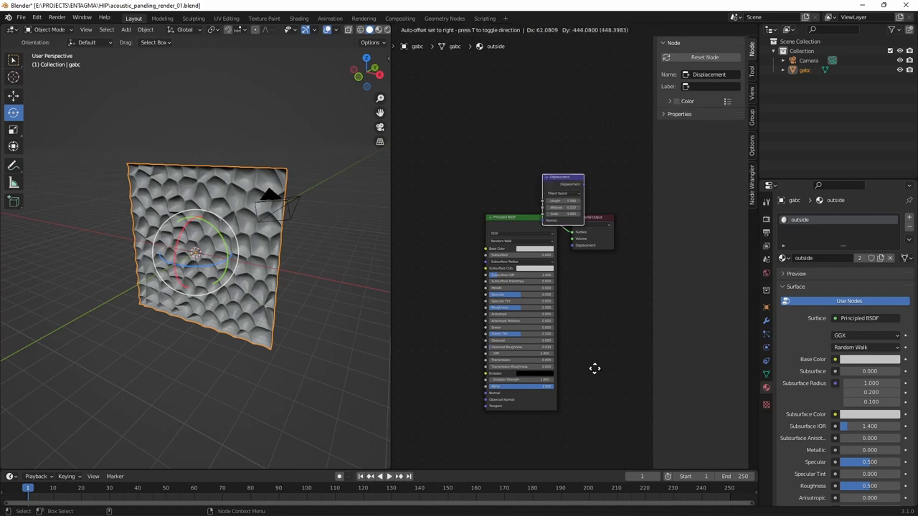
pyautogui.moveTo(582, 308)
pyautogui.mouseDown()
pyautogui.moveTo(525, 430)
pyautogui.moveTo(571, 246)
pyautogui.mouseUp()
pyautogui.click(528, 426)
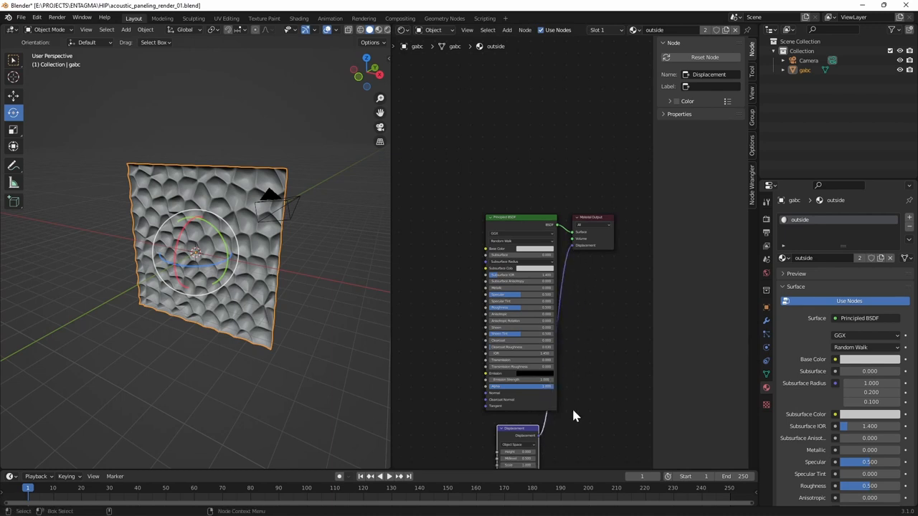
pyautogui.scroll(2, 572, 406)
pyautogui.moveTo(533, 382)
pyautogui.mouseDown(button='middle')
pyautogui.moveTo(518, 374)
pyautogui.moveTo(522, 364)
pyautogui.mouseUp(button='middle')
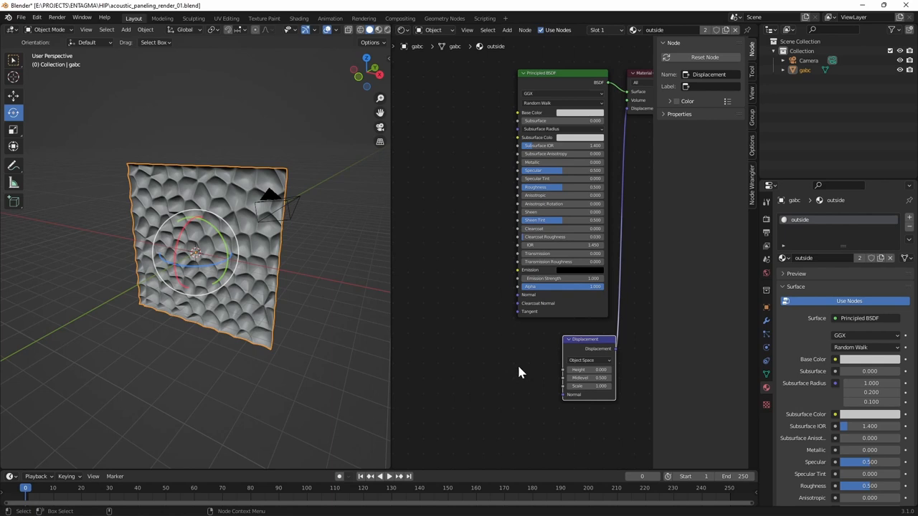
pyautogui.scroll(1, 509, 365)
# Step: Add a Wave Texture node and feed it into the Displacement height
pyautogui.hotkey('shift', 'a')
pyautogui.click(532, 38)
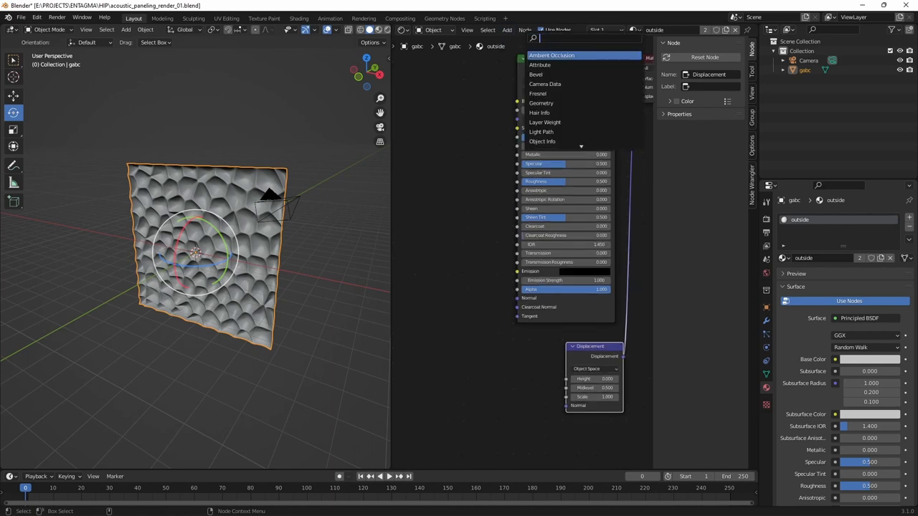
pyautogui.write('wave')
pyautogui.press('Down')
pyautogui.press('Return')
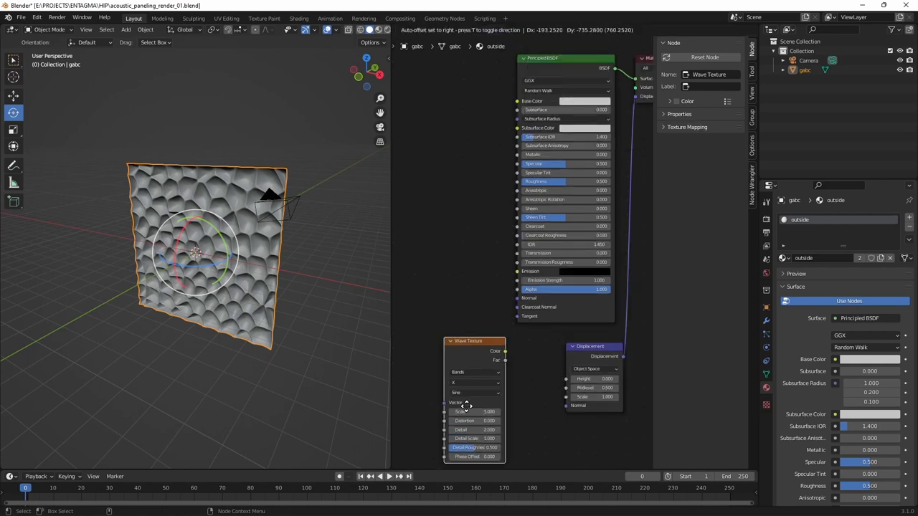
pyautogui.click(501, 371)
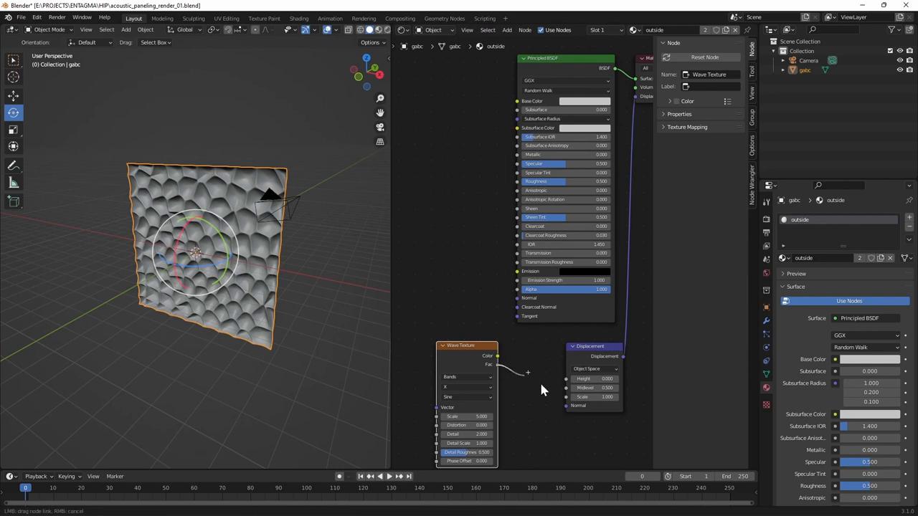
pyautogui.moveTo(497, 364); pyautogui.dragTo(566, 378)
# Step: Switch to Material Preview and feed Generated Texture Coordinates into the Wave Texture
pyautogui.click(380, 32)
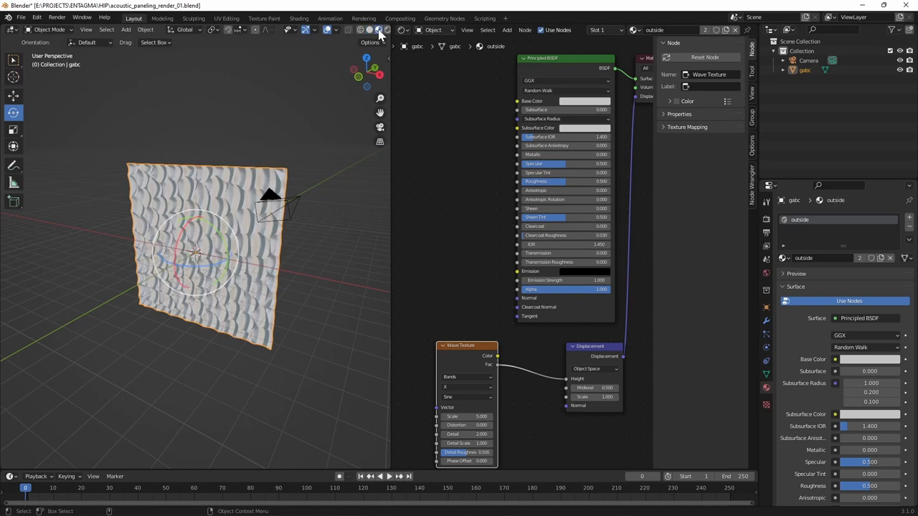
pyautogui.scroll(2, 339, 226)
pyautogui.scroll(1, 339, 226)
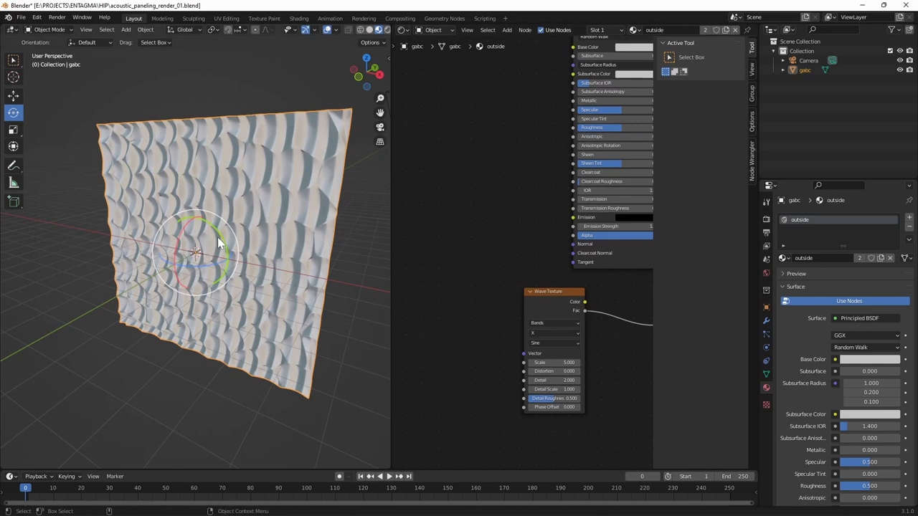
pyautogui.moveTo(221, 242); pyautogui.dragTo(233, 305)
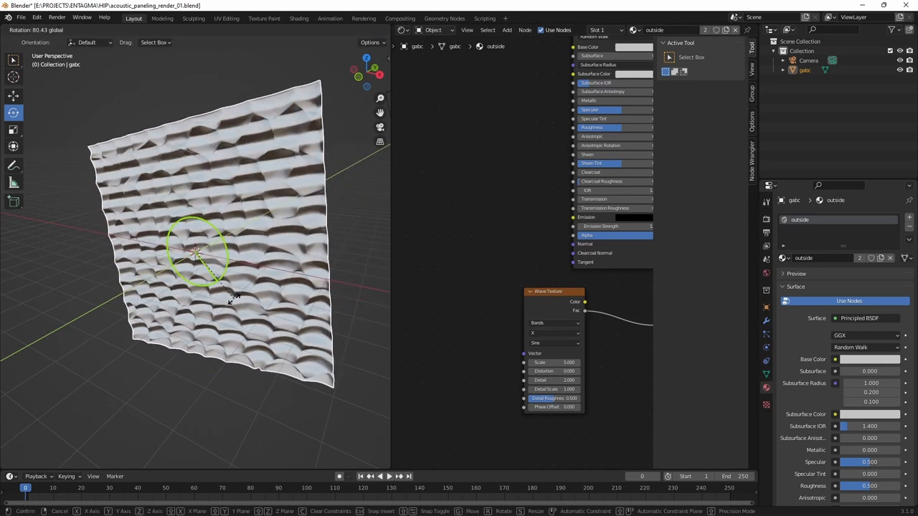
pyautogui.hotkey('ctrl', 'z')
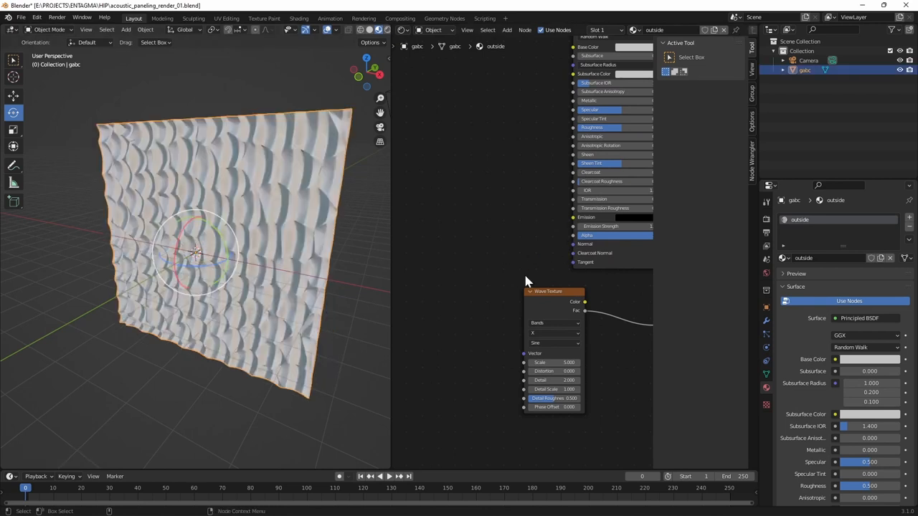
pyautogui.hotkey('shift', 'a')
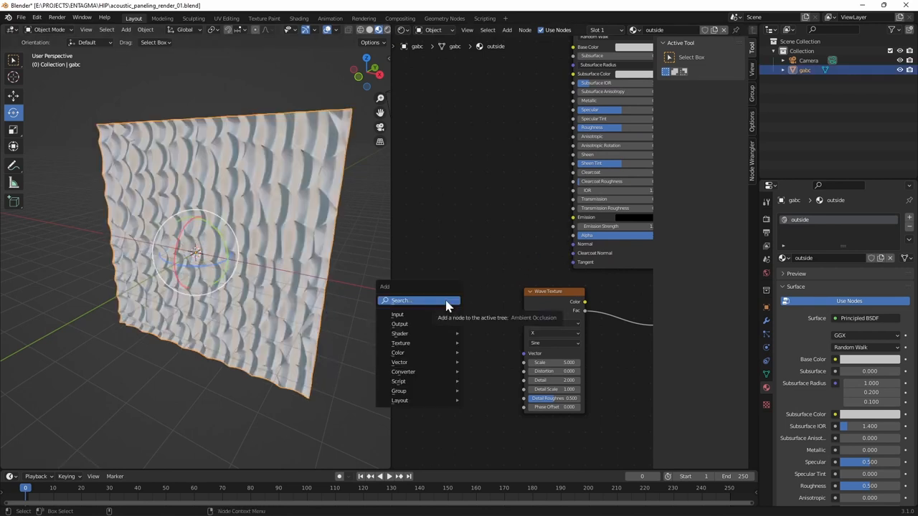
pyautogui.click(441, 300)
pyautogui.write('coo')
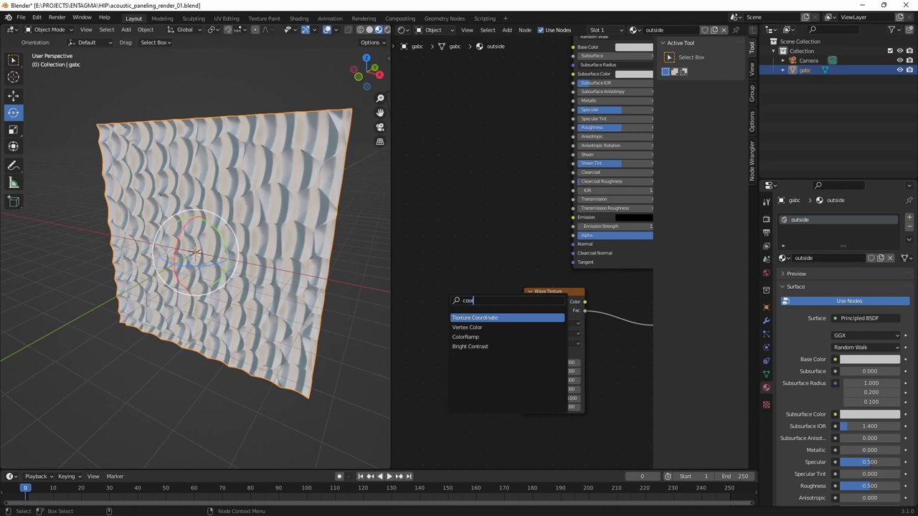
pyautogui.click(473, 318)
pyautogui.moveTo(470, 299); pyautogui.dragTo(531, 265, button='middle')
pyautogui.moveTo(481, 328); pyautogui.dragTo(606, 355)
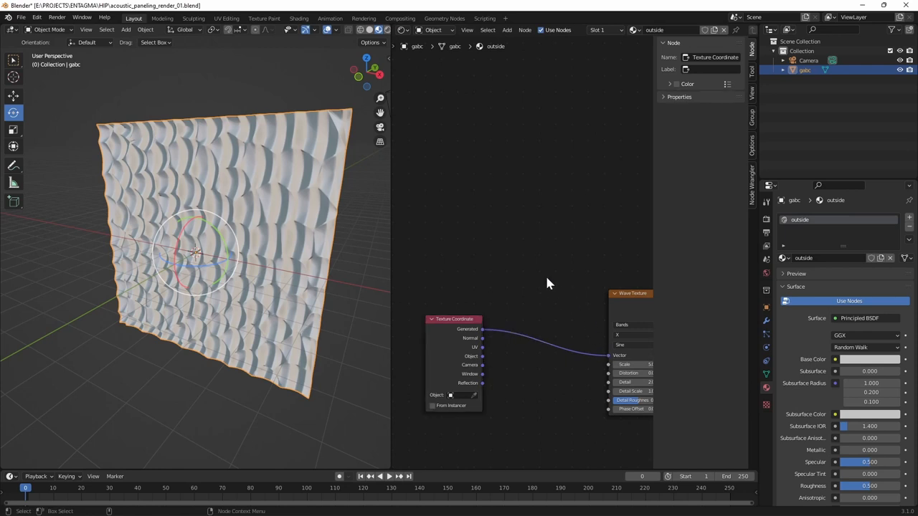
# Step: Insert a Vector Rotate node (Euler, Z 90°) on the coordinate link
pyautogui.hotkey('shift', 'a')
pyautogui.write('rotat')
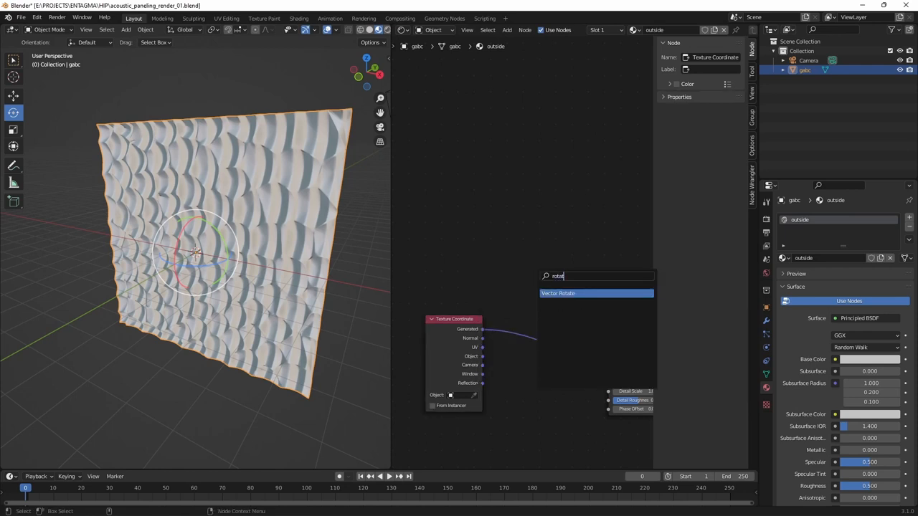
pyautogui.press('Return')
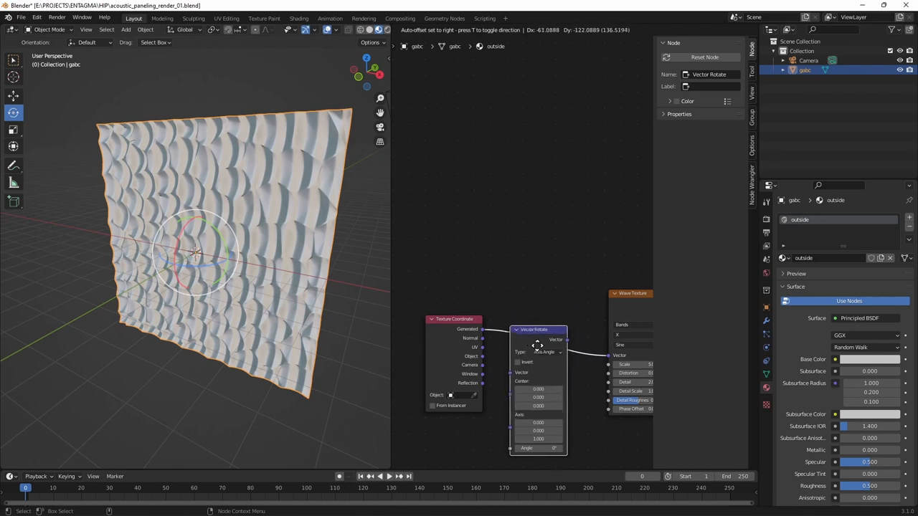
pyautogui.click(548, 360)
pyautogui.click(553, 382)
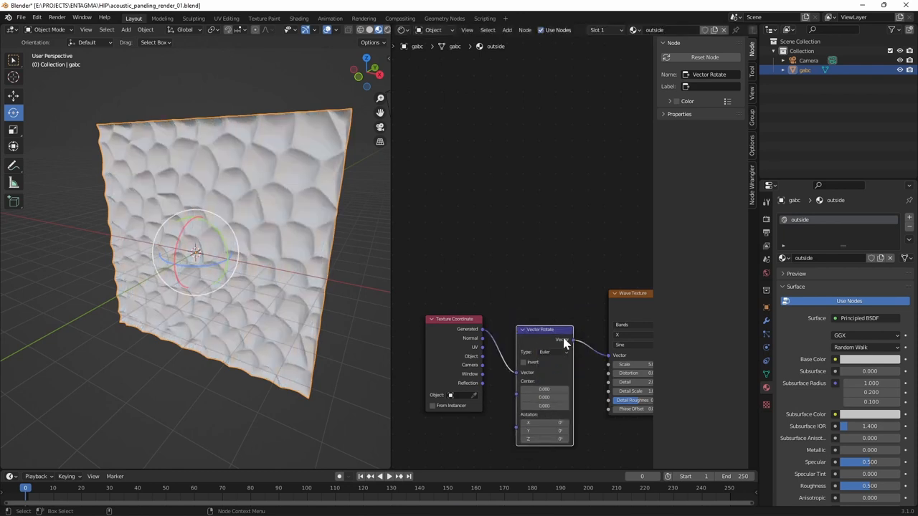
pyautogui.moveTo(534, 418); pyautogui.dragTo(522, 424)
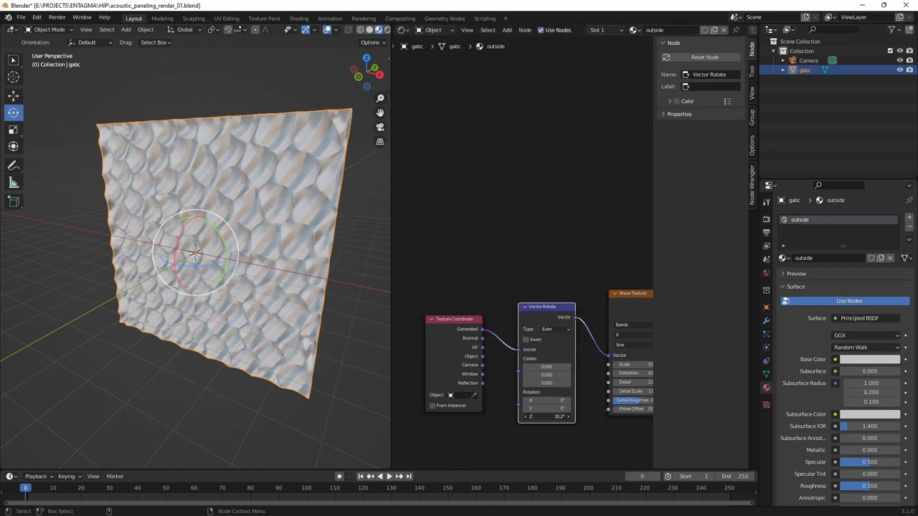
pyautogui.click(530, 416)
pyautogui.write('90')
pyautogui.press('Return')
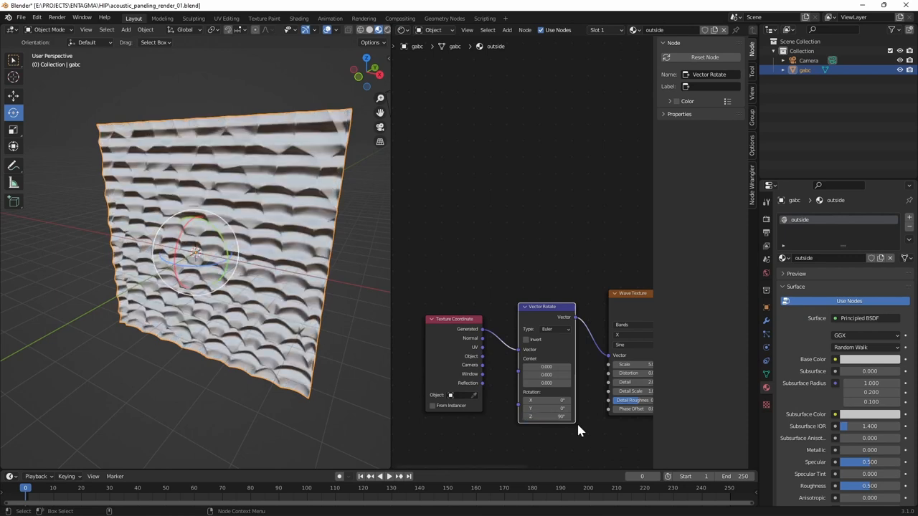
# Step: Set the Wave Texture scale to 40 for fine horizontal grooves
pyautogui.moveTo(154, 198); pyautogui.dragTo(129, 231, button='middle')
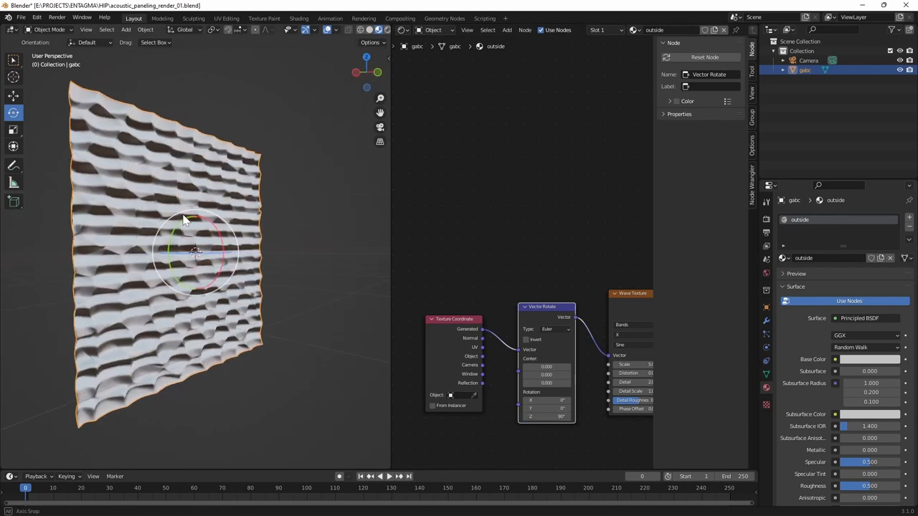
pyautogui.moveTo(562, 234); pyautogui.dragTo(511, 225, button='middle')
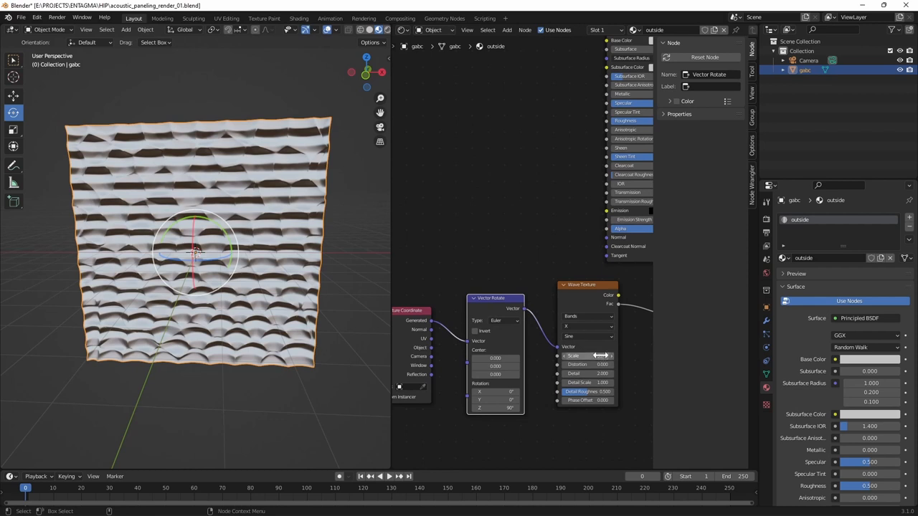
pyautogui.doubleClick(585, 355)
pyautogui.press('Return')
pyautogui.doubleClick(578, 356)
pyautogui.write('40')
pyautogui.press('Return')
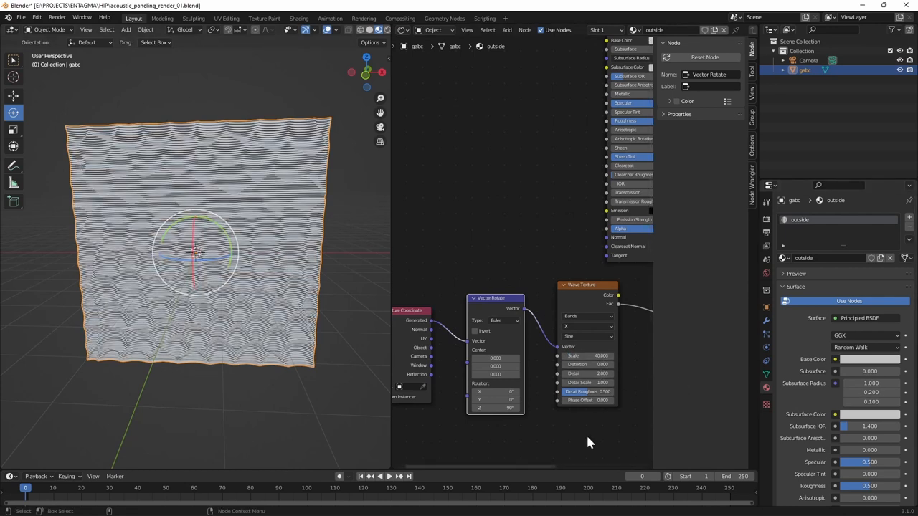
pyautogui.moveTo(602, 406); pyautogui.dragTo(494, 414, button='middle')
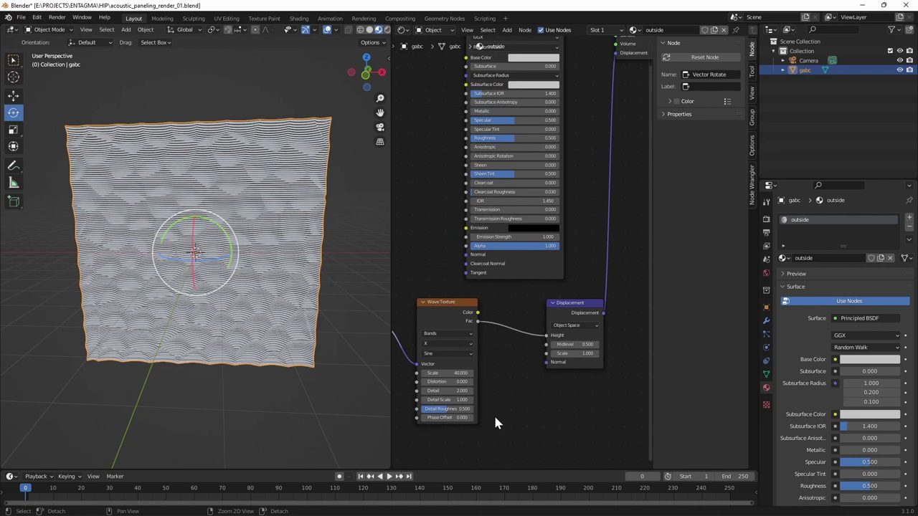
# Step: Set Displacement scale to 0.020 and Principled BSDF specular to 0.250
pyautogui.doubleClick(574, 354)
pyautogui.write('.02')
pyautogui.press('Return')
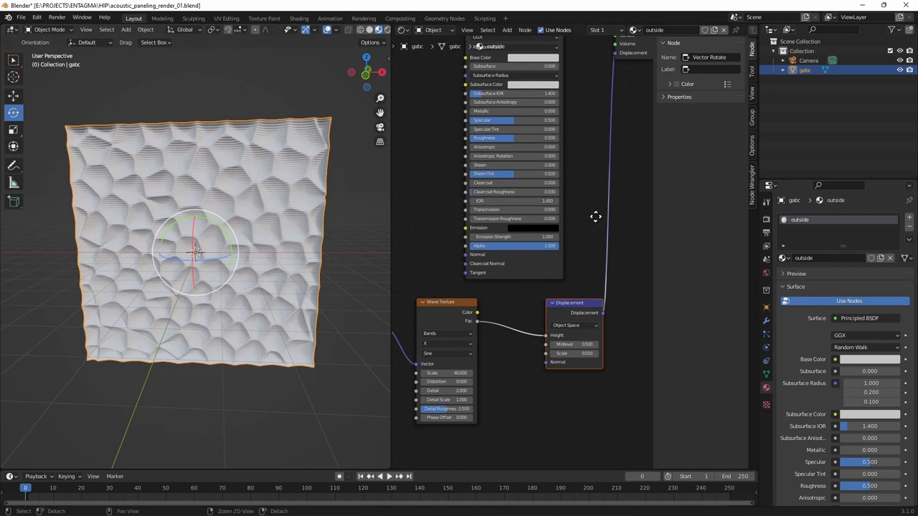
pyautogui.moveTo(595, 239); pyautogui.dragTo(599, 365, button='middle')
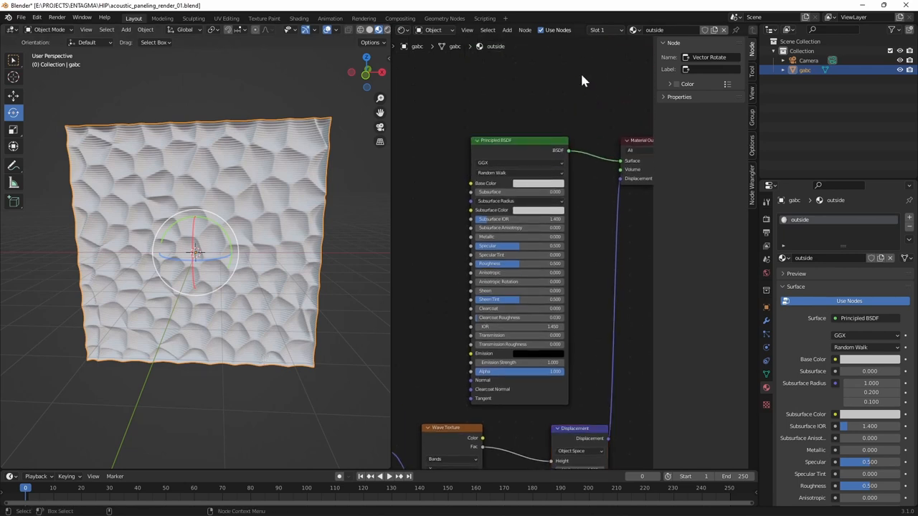
pyautogui.click(505, 246)
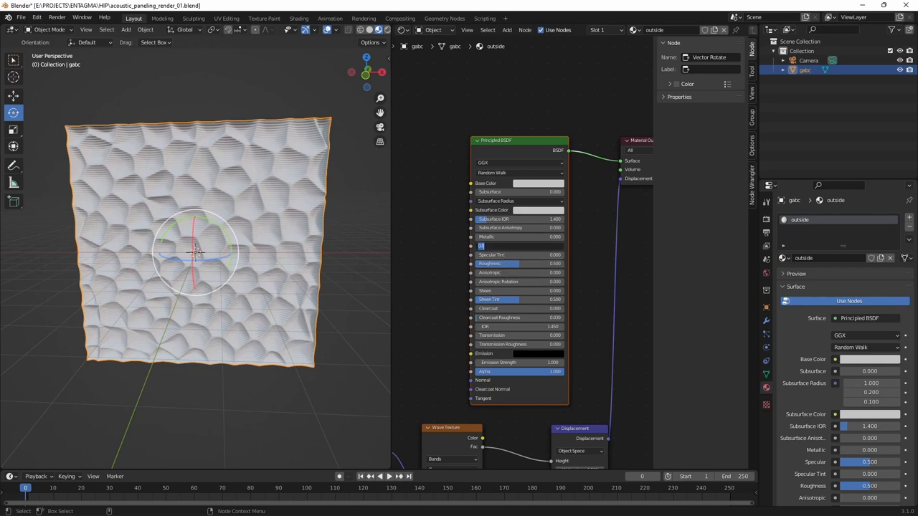
pyautogui.write('0.25')
pyautogui.press('Return')
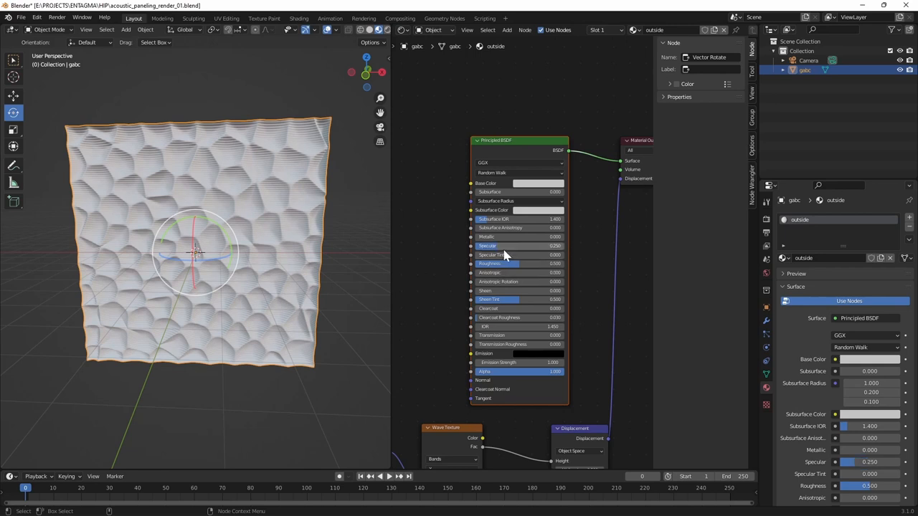
pyautogui.hotkey('shift', 'a')
# Step: Add an Image Texture node connected to the Base Color
pyautogui.click(466, 179)
pyautogui.write('image')
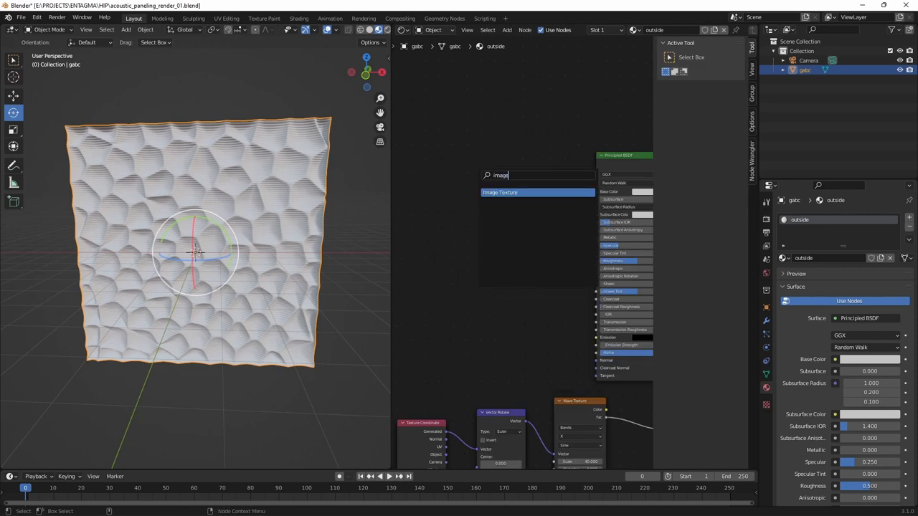
pyautogui.press('Return')
pyautogui.moveTo(466, 174)
pyautogui.mouseDown()
pyautogui.moveTo(596, 200)
pyautogui.moveTo(596, 192)
pyautogui.mouseUp()
# Step: Load the concrete_floor image and set its colour space to Input - Generic
pyautogui.click(456, 193)
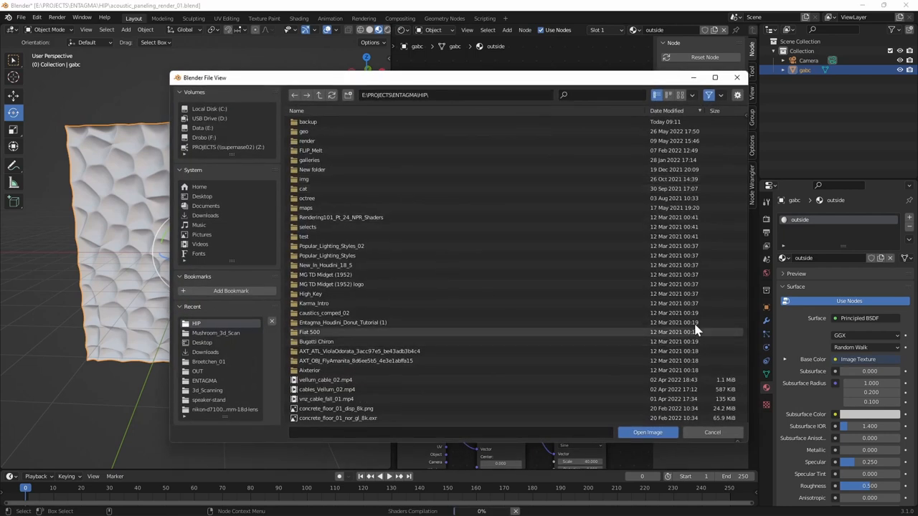
pyautogui.click(617, 395)
pyautogui.click(648, 432)
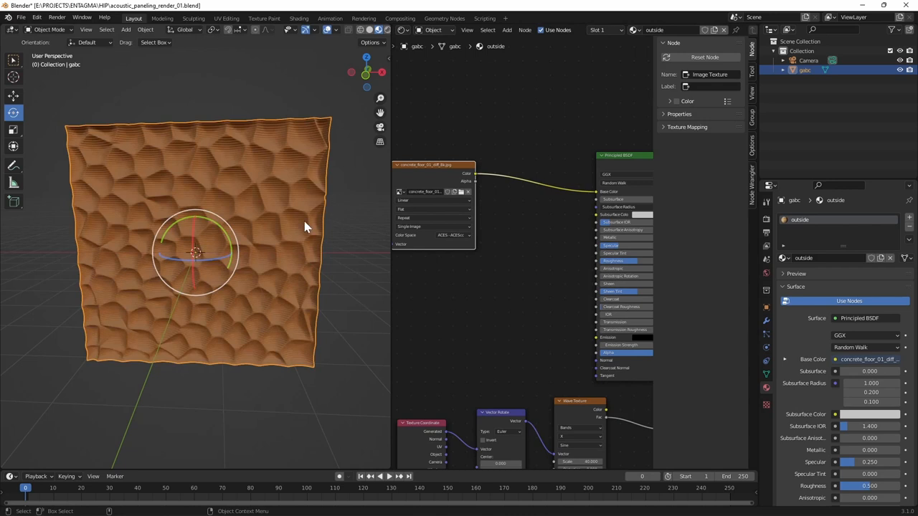
pyautogui.scroll(1, 458, 247)
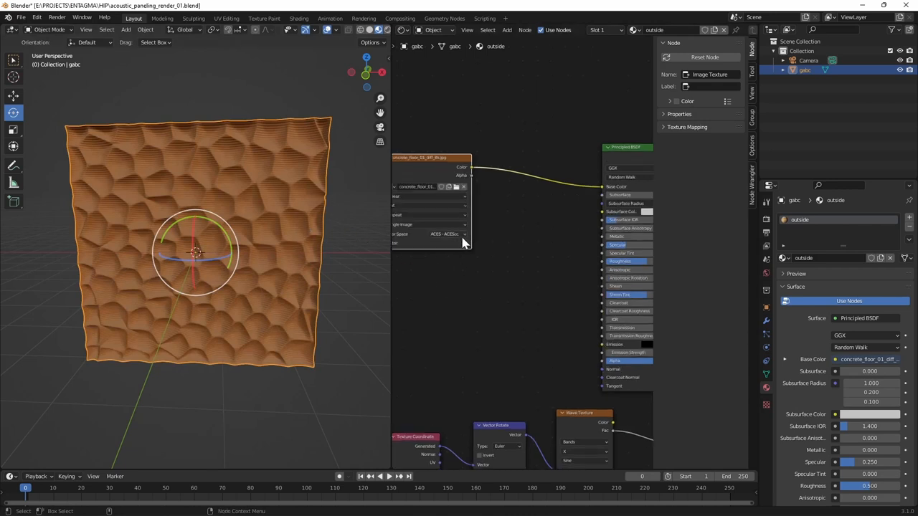
pyautogui.click(447, 234)
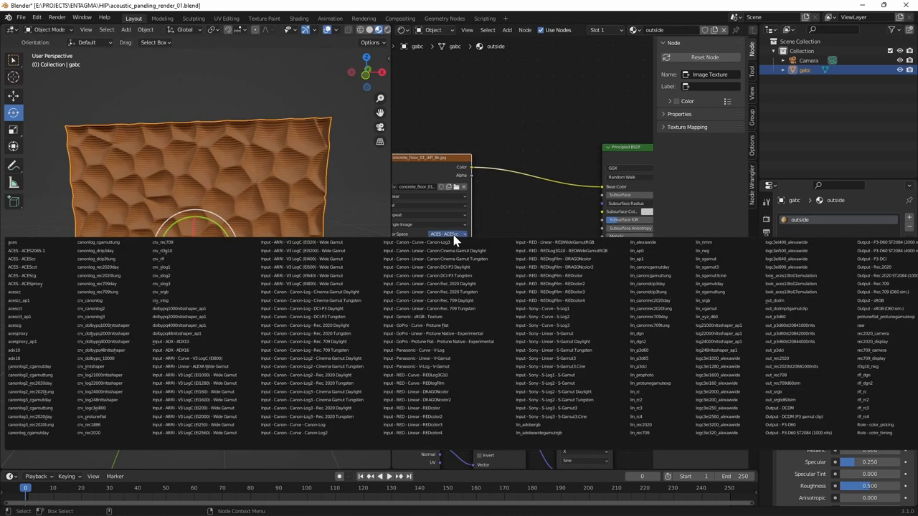
pyautogui.click(430, 324)
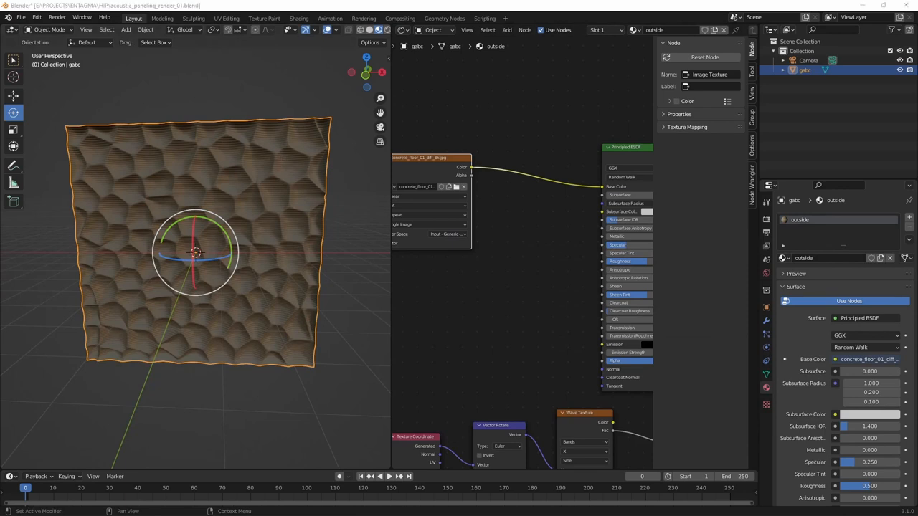
pyautogui.scroll(-2, 540, 297)
pyautogui.scroll(-2, 483, 307)
# Step: Add a Texture Coordinate node feeding Generated coordinates into the image vector
pyautogui.moveTo(483, 308)
pyautogui.mouseDown(button='middle')
pyautogui.moveTo(584, 297)
pyautogui.moveTo(566, 345)
pyautogui.mouseUp(button='middle')
pyautogui.click(430, 231)
pyautogui.hotkey('shift', 'a')
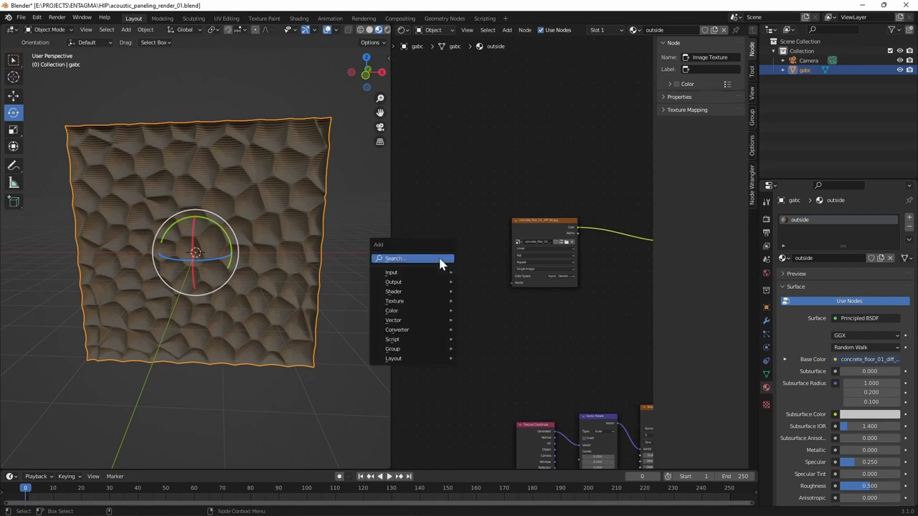
pyautogui.click(434, 258)
pyautogui.write('coord')
pyautogui.press('Down')
pyautogui.press('Up')
pyautogui.press('Return')
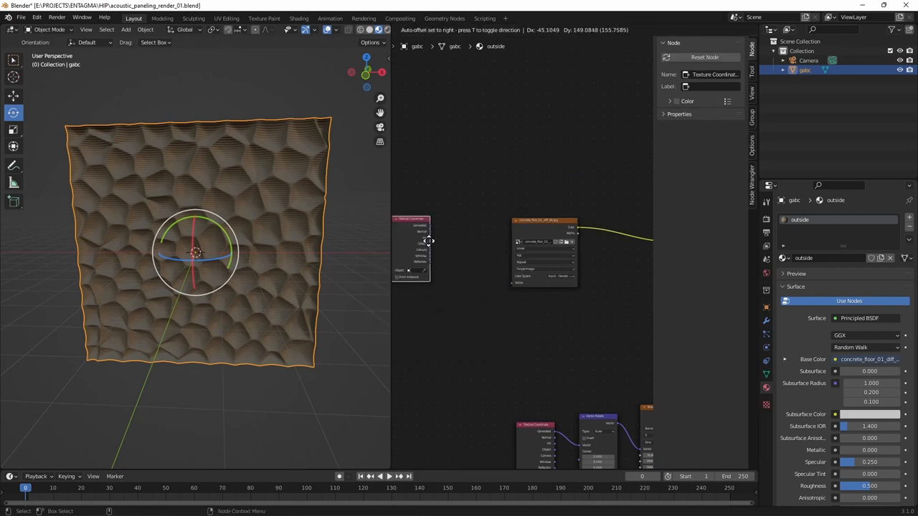
pyautogui.click(424, 219)
pyautogui.scroll(2, 444, 241)
pyautogui.moveTo(418, 224); pyautogui.dragTo(507, 289)
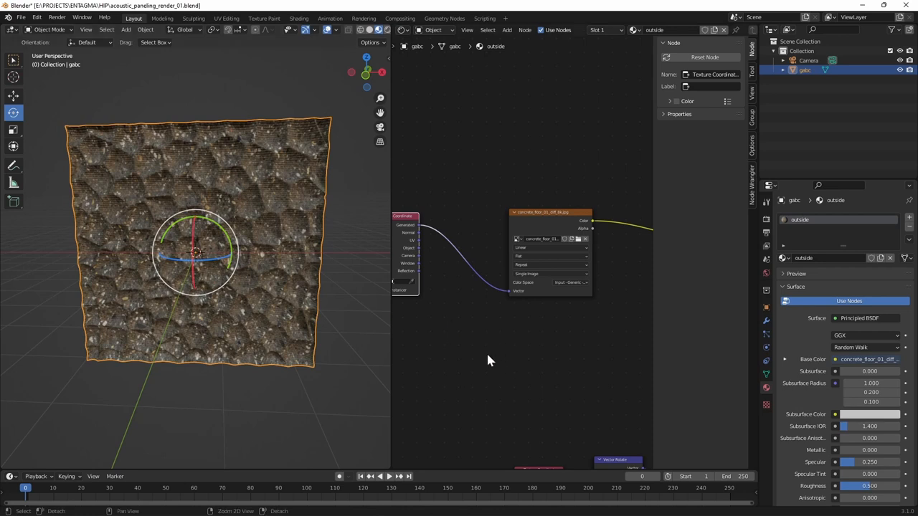
# Step: Insert a Vector Math node between the coordinates and the image node
pyautogui.moveTo(488, 350); pyautogui.dragTo(484, 237, button='middle')
pyautogui.click(504, 221)
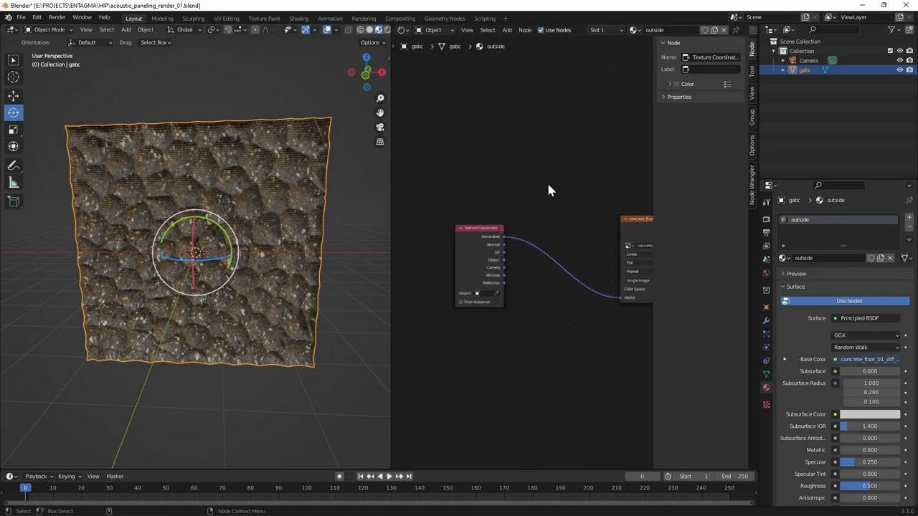
pyautogui.hotkey('shift', 'a')
pyautogui.click(549, 183)
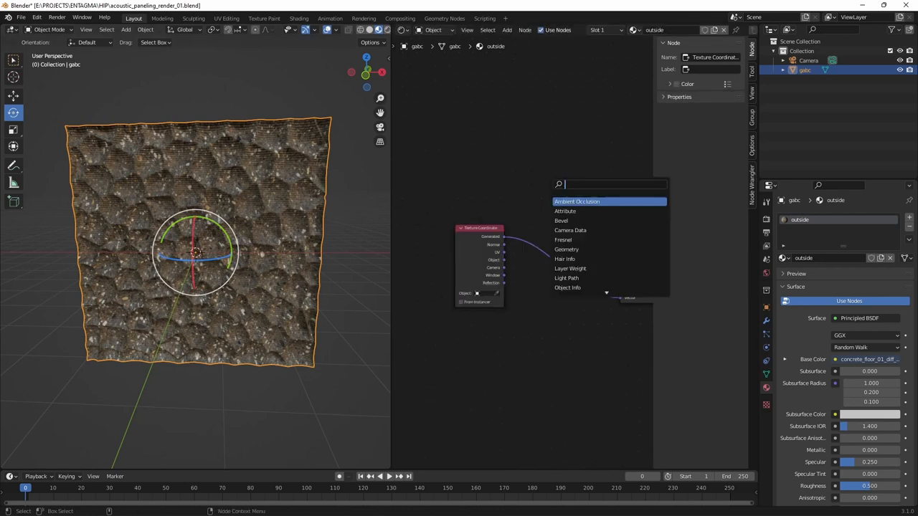
pyautogui.write('mu')
pyautogui.press('BackSpace')
pyautogui.write('ath')
pyautogui.press('Down')
pyautogui.press('Return')
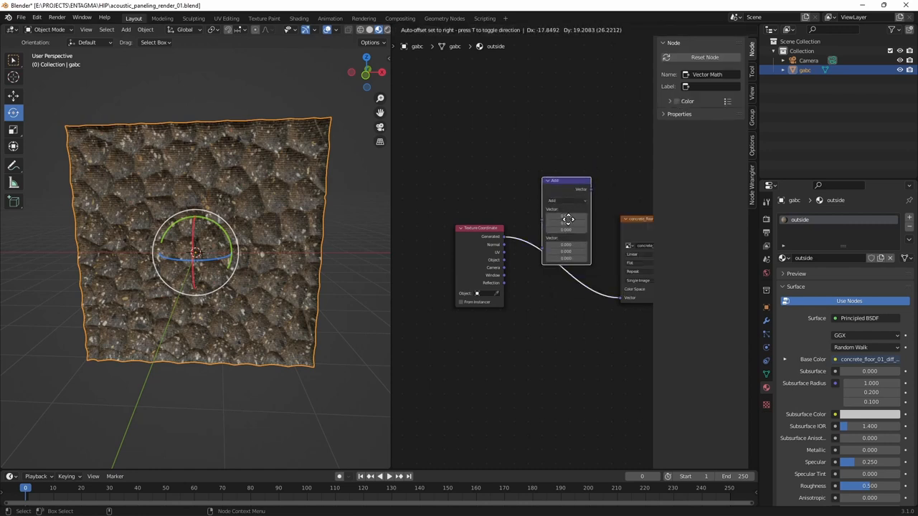
pyautogui.click(568, 277)
# Step: Set the vector math operation to Multiply with values of 4
pyautogui.click(567, 265)
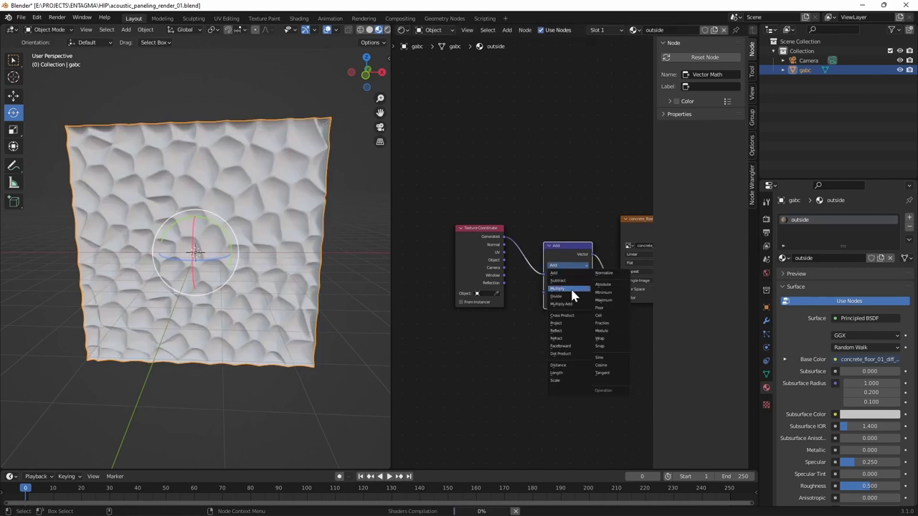
pyautogui.click(571, 289)
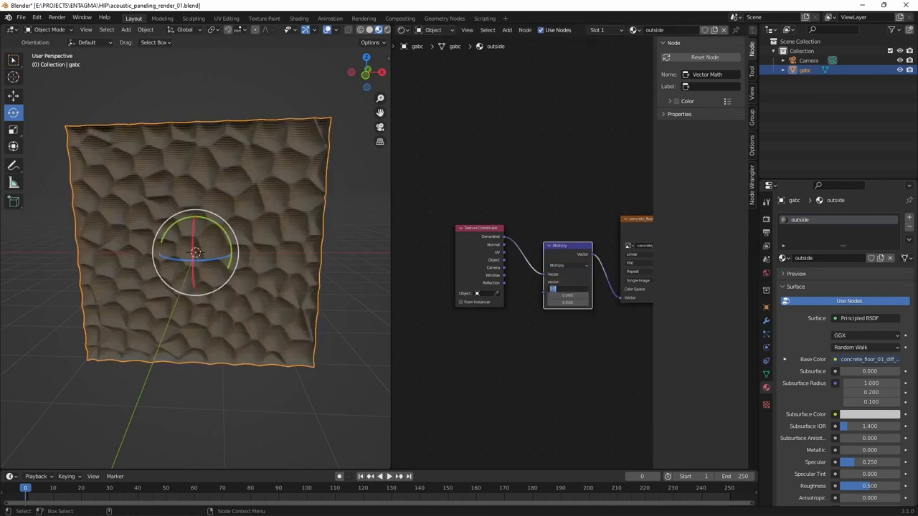
pyautogui.write('4')
pyautogui.press('Return')
pyautogui.click(553, 295)
pyautogui.write('4')
pyautogui.press('Return')
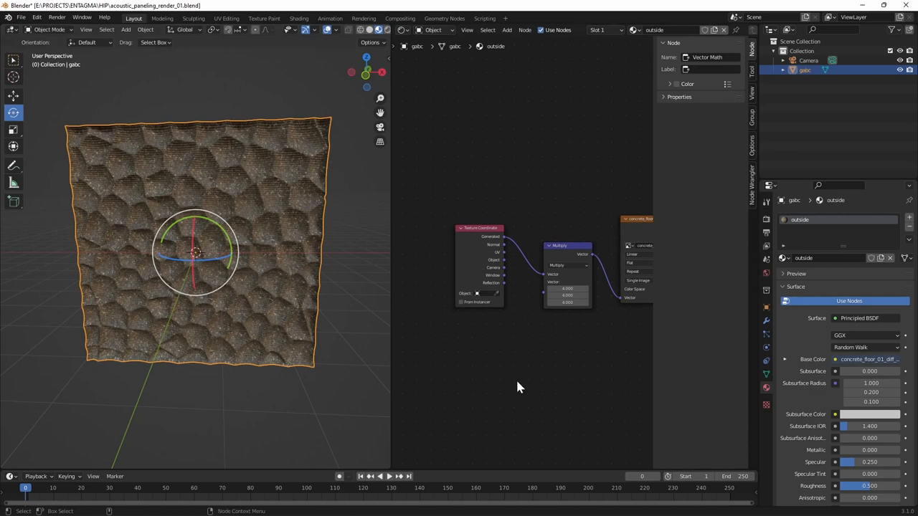
# Step: Move the three texture-mapping nodes left to make room before the BSDF
pyautogui.moveTo(557, 361); pyautogui.dragTo(460, 360, button='middle')
pyautogui.scroll(-3, 559, 358)
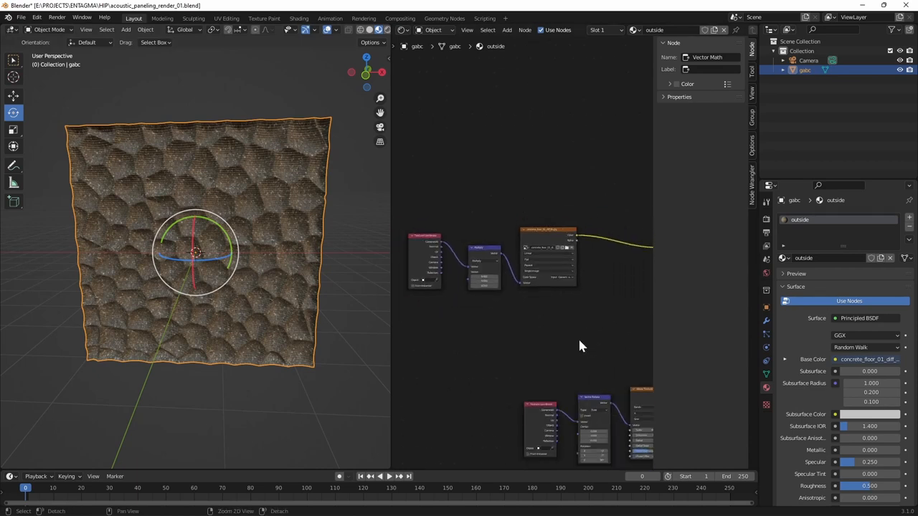
pyautogui.moveTo(551, 345)
pyautogui.mouseDown(button='middle')
pyautogui.moveTo(511, 374)
pyautogui.moveTo(580, 368)
pyautogui.mouseUp(button='middle')
pyautogui.moveTo(586, 226); pyautogui.dragTo(459, 362)
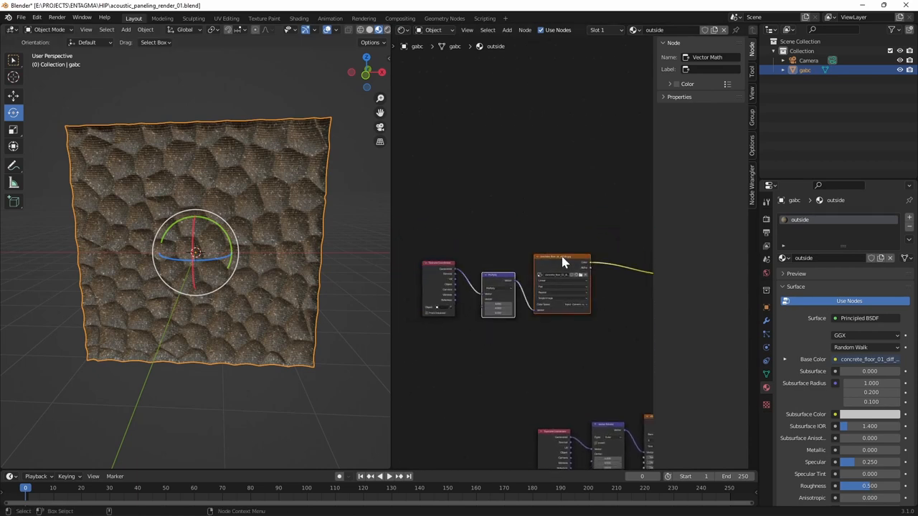
pyautogui.moveTo(493, 308); pyautogui.dragTo(414, 357)
pyautogui.moveTo(560, 254); pyautogui.dragTo(477, 261)
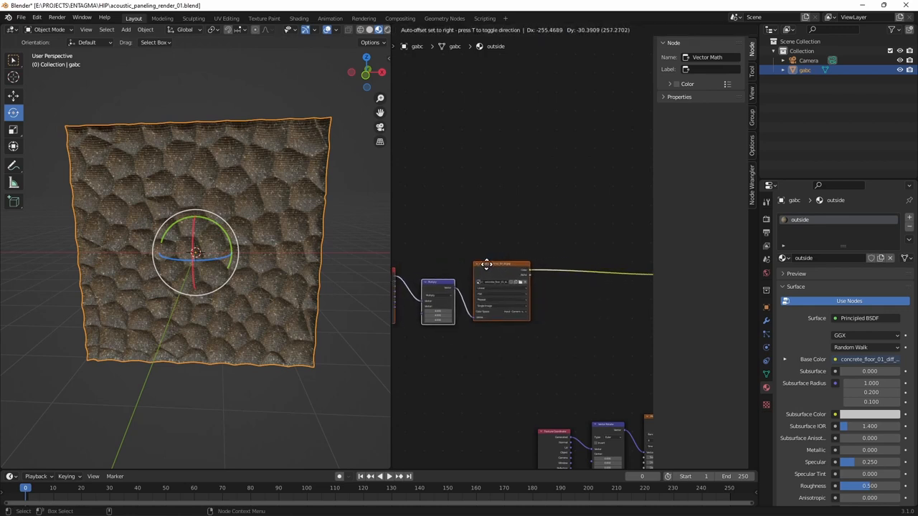
pyautogui.moveTo(581, 325); pyautogui.dragTo(531, 330, button='middle')
# Step: Insert a Bright/Contrast node on the Base Color link with Bright 0.4
pyautogui.hotkey('shift', 'a')
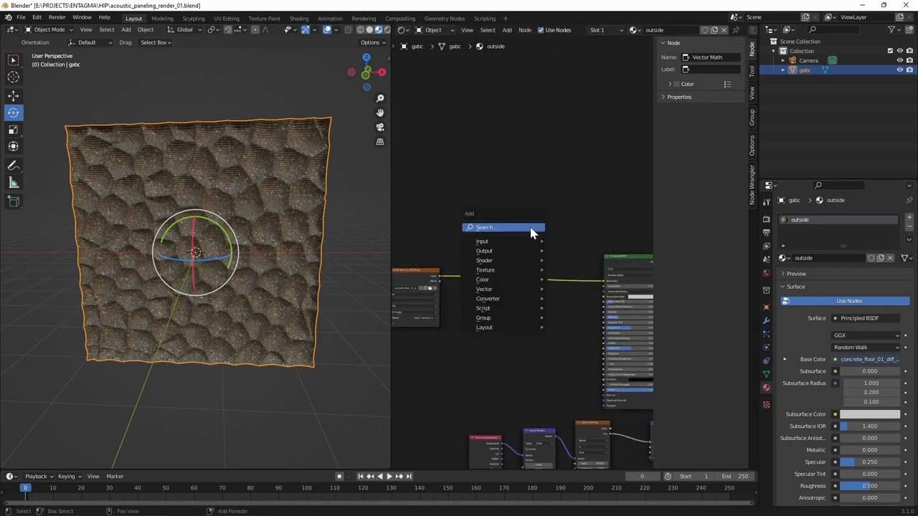
pyautogui.click(532, 228)
pyautogui.write('brigh')
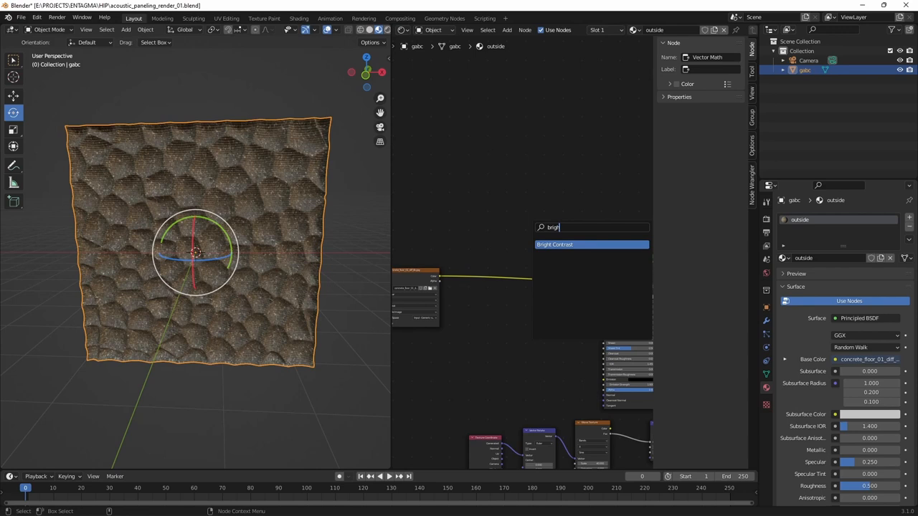
pyautogui.press('Return')
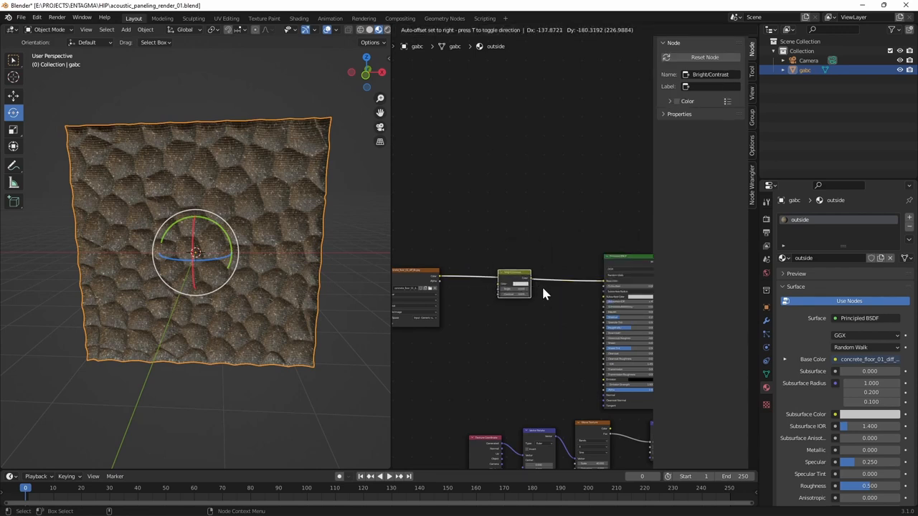
pyautogui.click(542, 288)
pyautogui.scroll(3, 538, 344)
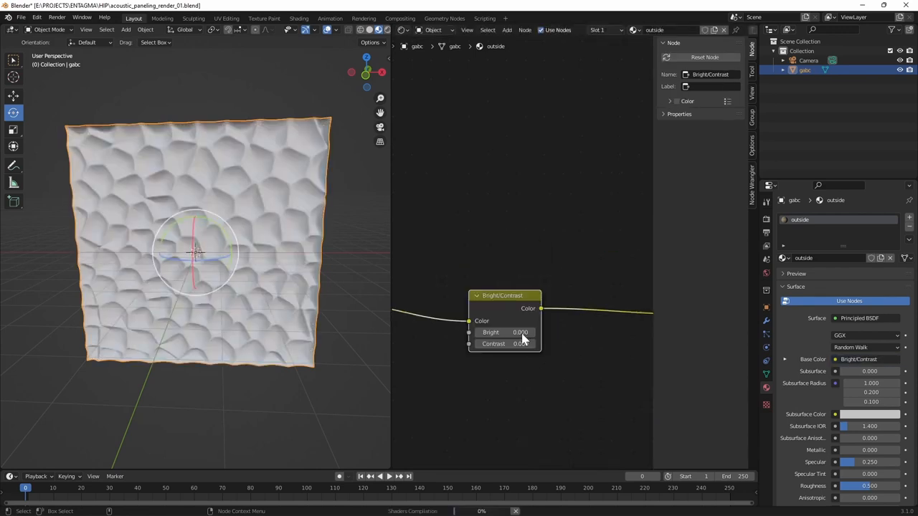
pyautogui.click(521, 335)
pyautogui.write('0.4')
pyautogui.press('Return')
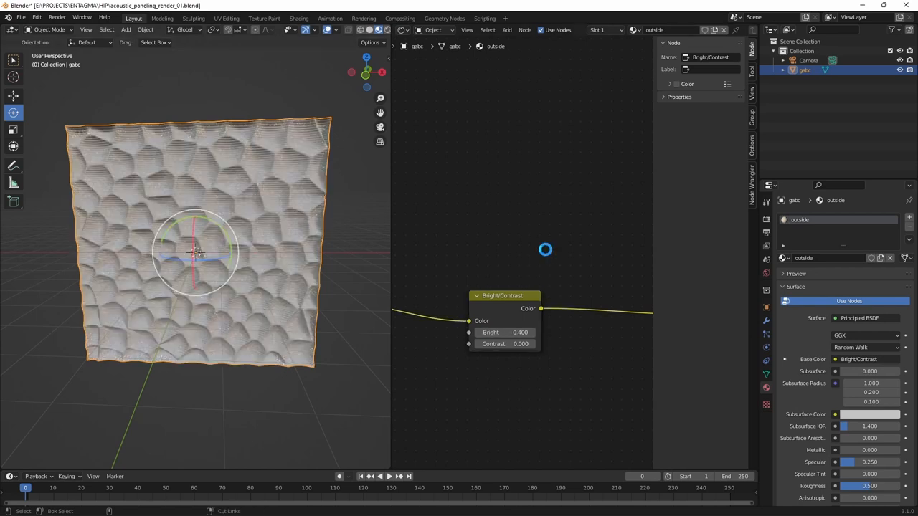
pyautogui.keyDown('ctrl'); pyautogui.moveTo(544, 247); pyautogui.dragTo(402, 70, button='right'); pyautogui.keyUp('ctrl')
# Step: Switch the viewport to Rendered shading and set the render engine to Cycles
pyautogui.click(387, 30)
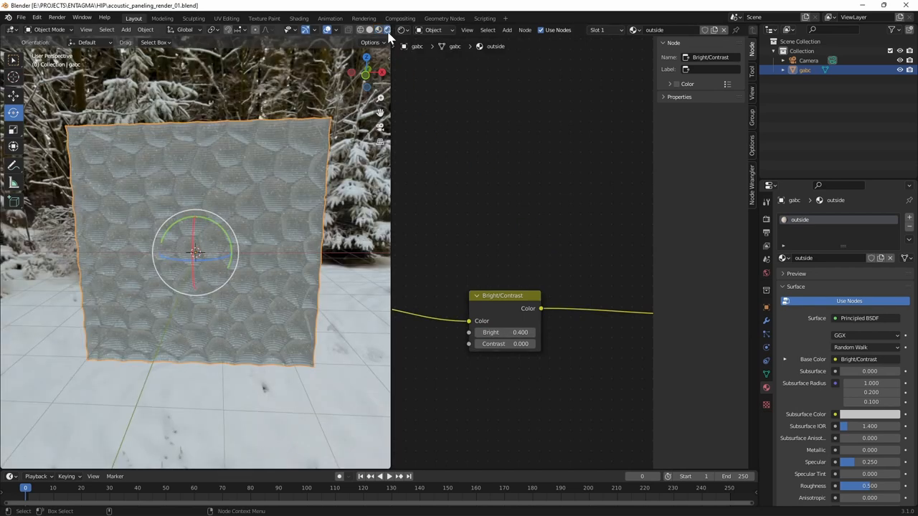
pyautogui.click(766, 203)
pyautogui.click(766, 219)
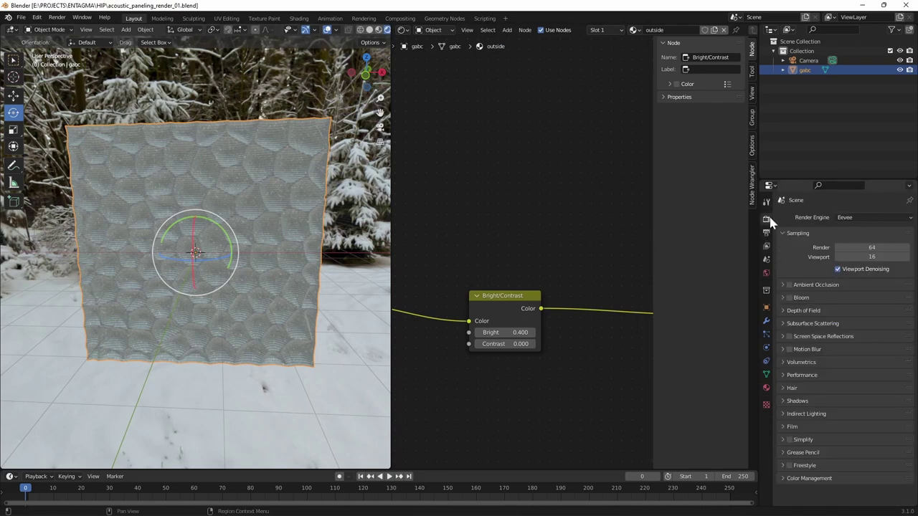
pyautogui.click(863, 218)
pyautogui.click(846, 250)
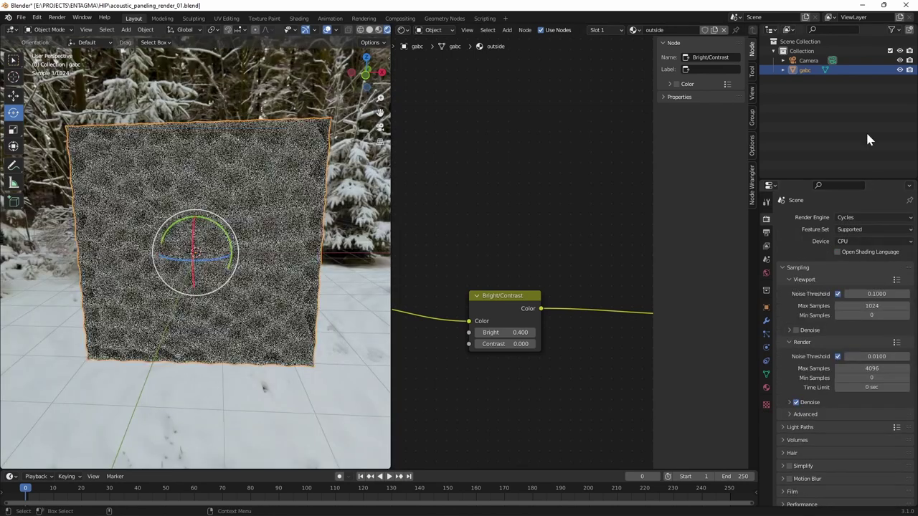
pyautogui.click(865, 131)
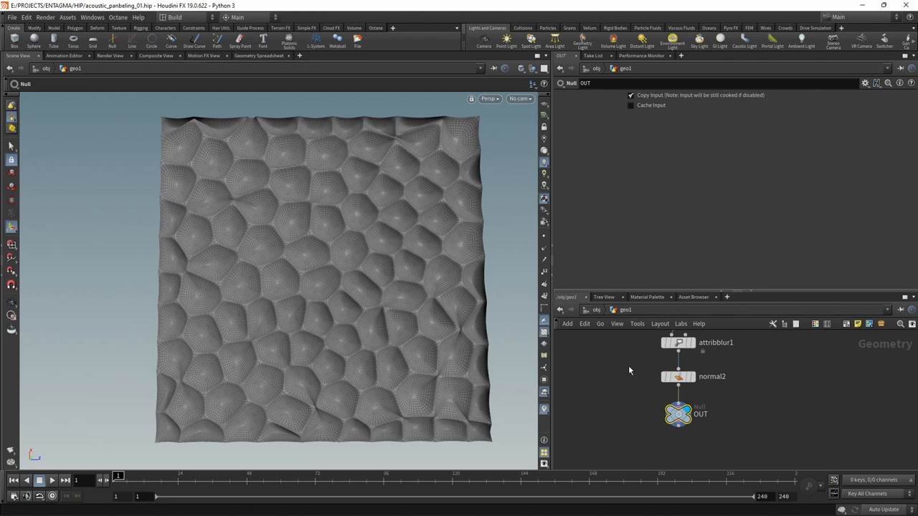
# Step: Bring the fuse1 node into view, then tumble the panel from oblique to near top-down
pyautogui.moveTo(628, 367); pyautogui.dragTo(605, 393, button='middle')
pyautogui.scroll(-3, 640, 387)
pyautogui.press('Escape')
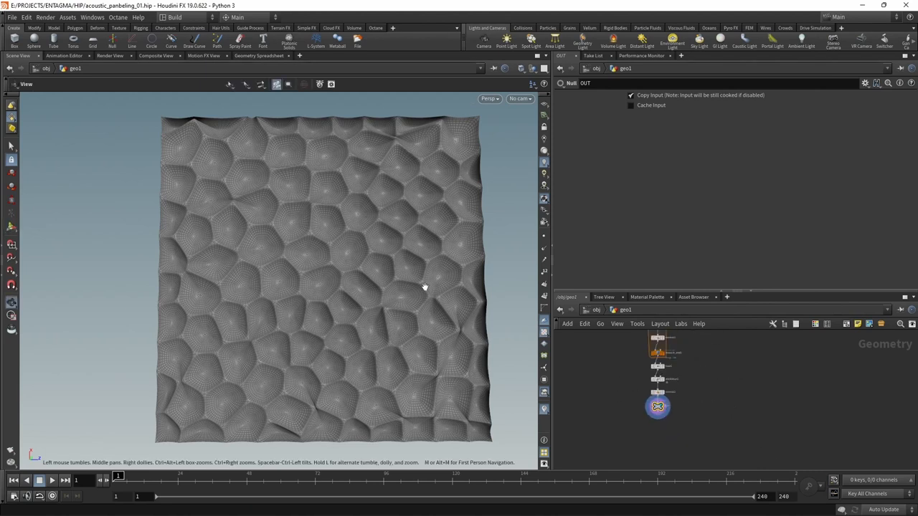
pyautogui.moveTo(414, 291)
pyautogui.mouseDown()
pyautogui.moveTo(318, 236)
pyautogui.moveTo(391, 260)
pyautogui.moveTo(358, 265)
pyautogui.mouseUp()
pyautogui.scroll(-3, 633, 394)
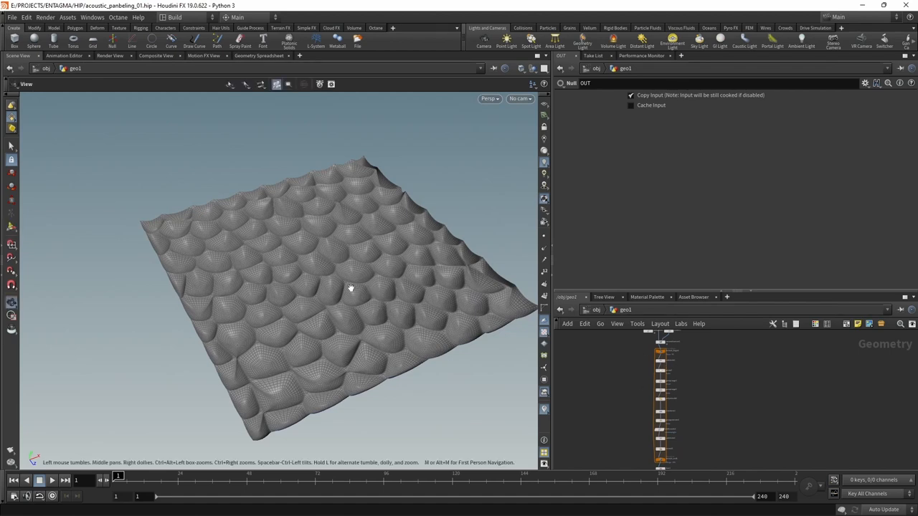
pyautogui.moveTo(374, 306); pyautogui.dragTo(433, 355)
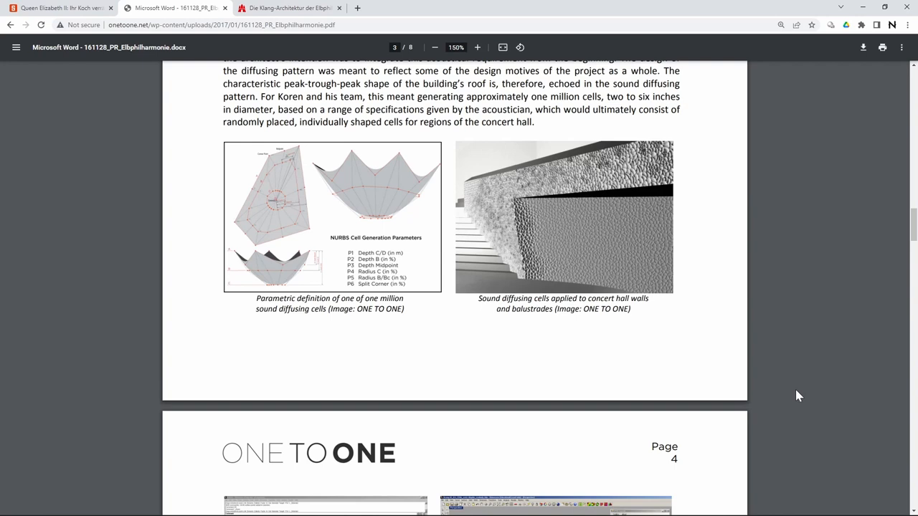
# Step: Fit the press-release PDF page to the window width to enlarge the diffusing-cell images
pyautogui.hotkey('ctrl', '\\')
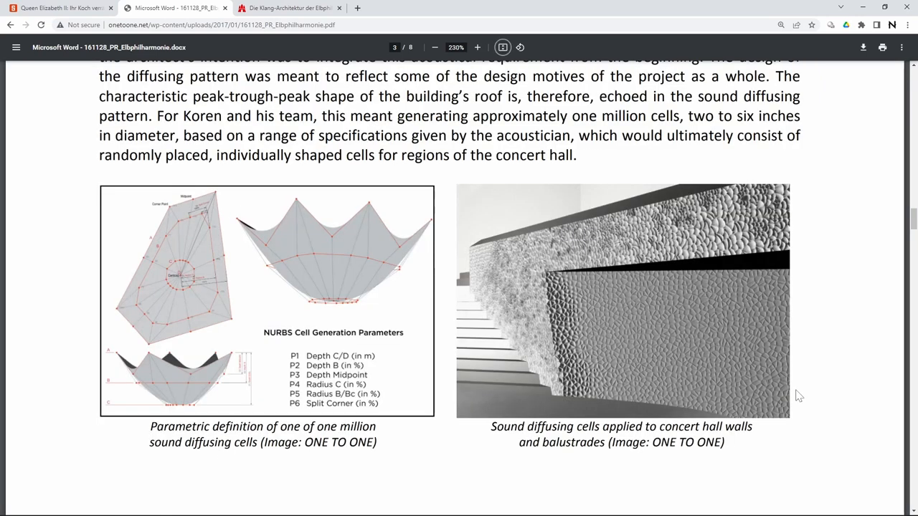